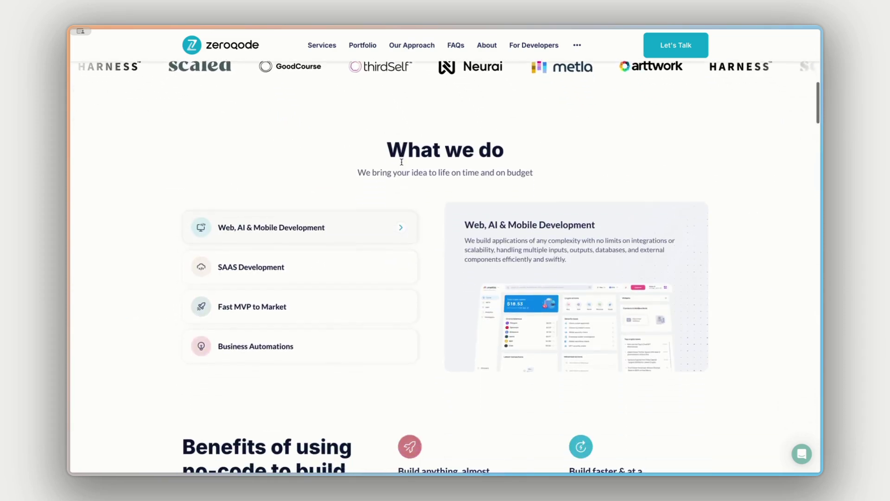
View the SAAS Development, Fast MVP to Market and Business Automations service descriptions on the Zeroqode home page
{"action": "left_click", "coordinate": [297, 260]}
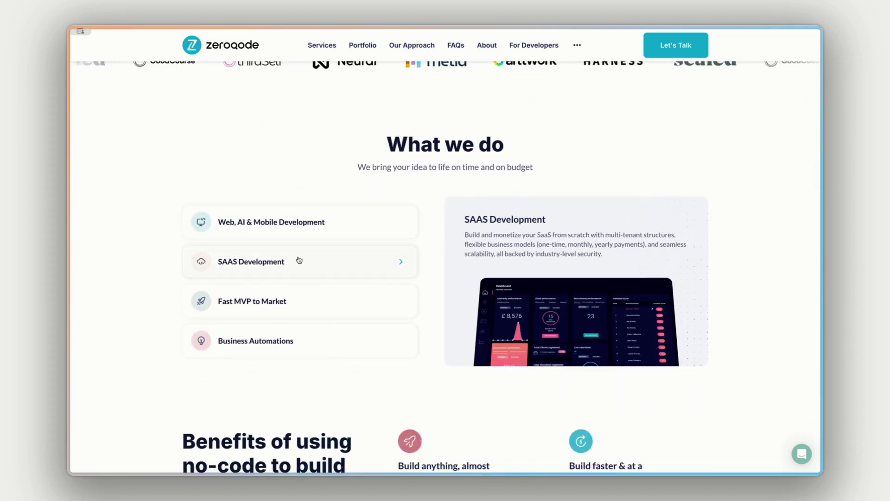
{"action": "left_click", "coordinate": [308, 292]}
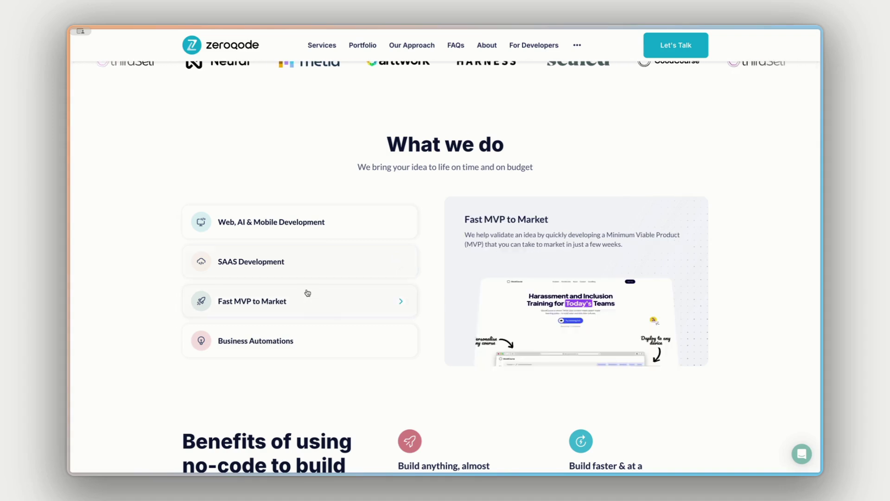
{"action": "left_click", "coordinate": [314, 335]}
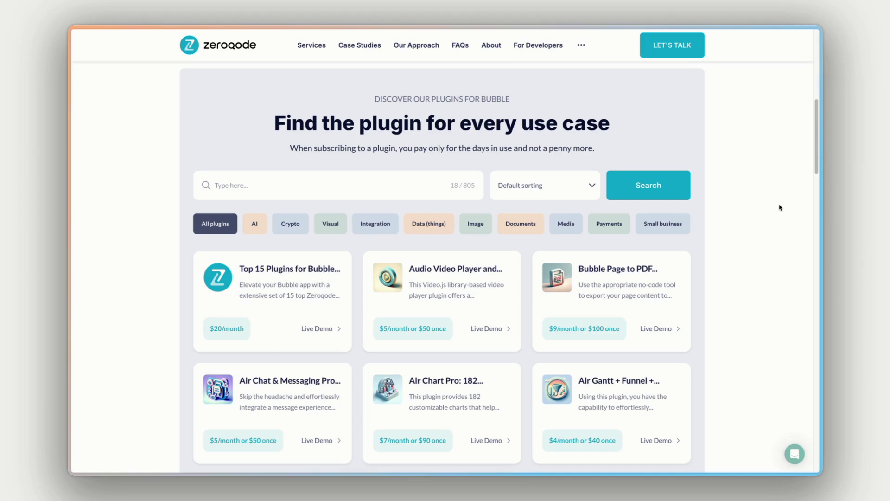
Look through the Stripe Marketplace Express, MapBox Maps, AWS File uploader and Air Chat & Messaging Pro plugin pages
{"action": "key", "text": "ctrl+Tab"}
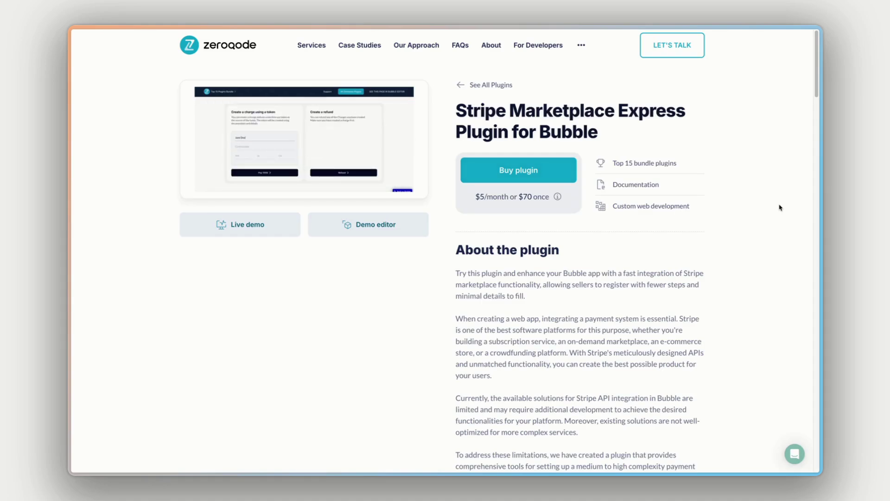
{"action": "key", "text": "ctrl+Tab"}
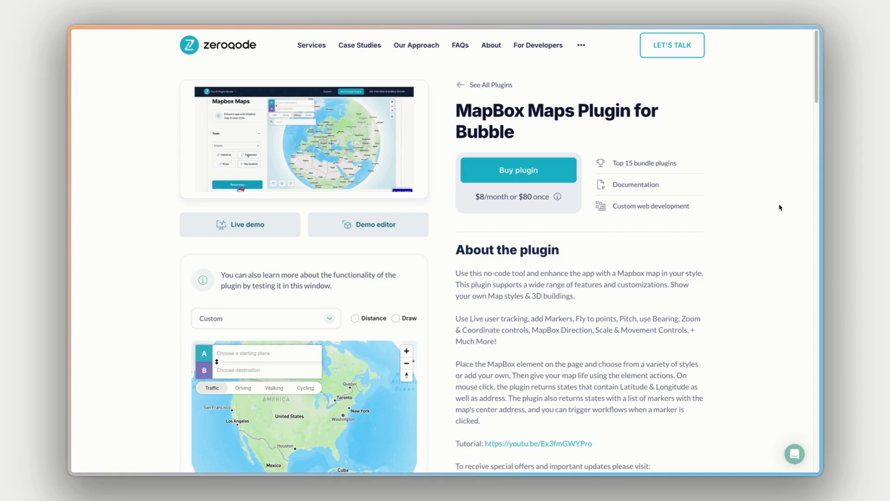
{"action": "key", "text": "ctrl+Tab"}
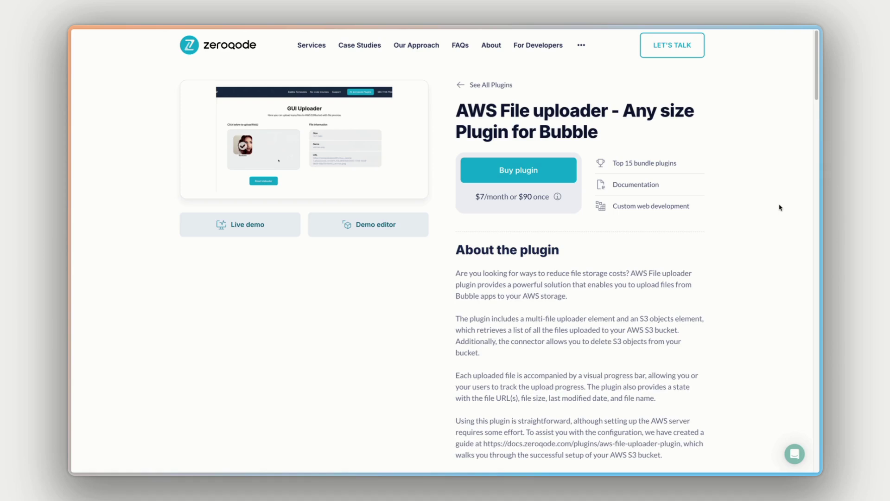
{"action": "key", "text": "ctrl+Tab"}
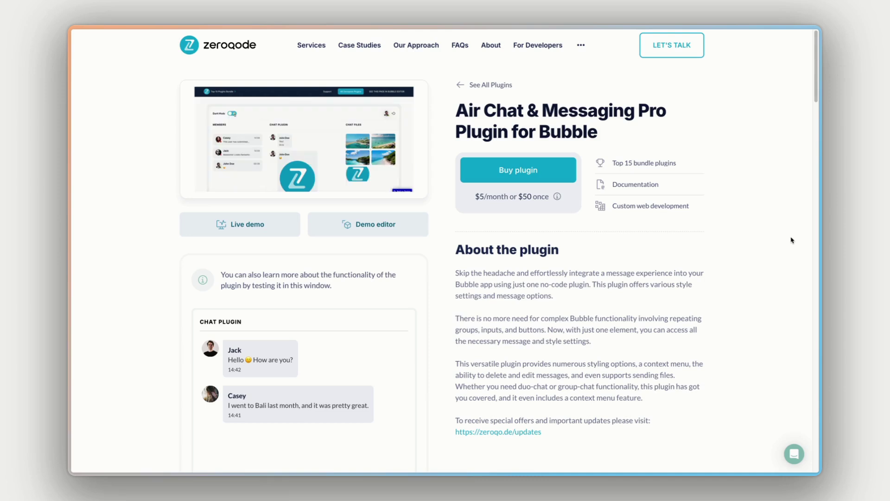
Open the Air Chat & Messaging Pro live demo, log in with a user name and dismiss the feedback form
{"action": "left_click", "coordinate": [259, 226]}
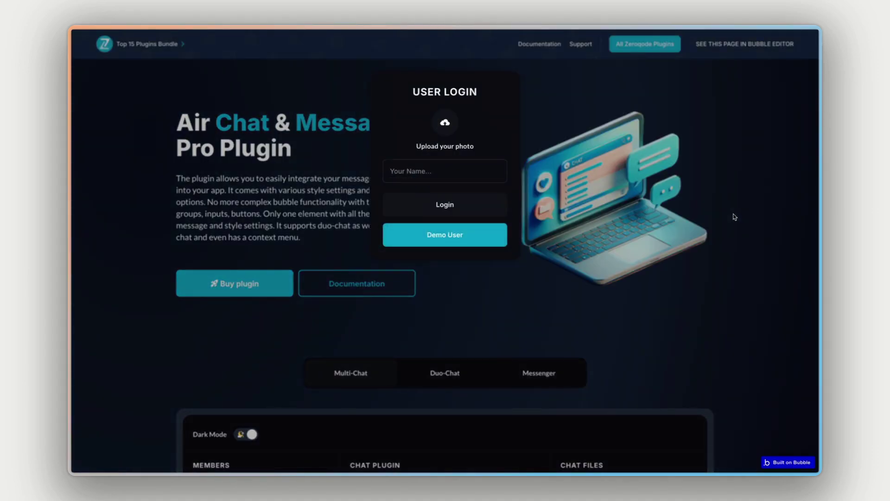
{"action": "left_click", "coordinate": [466, 171]}
{"action": "type", "text": "James"}
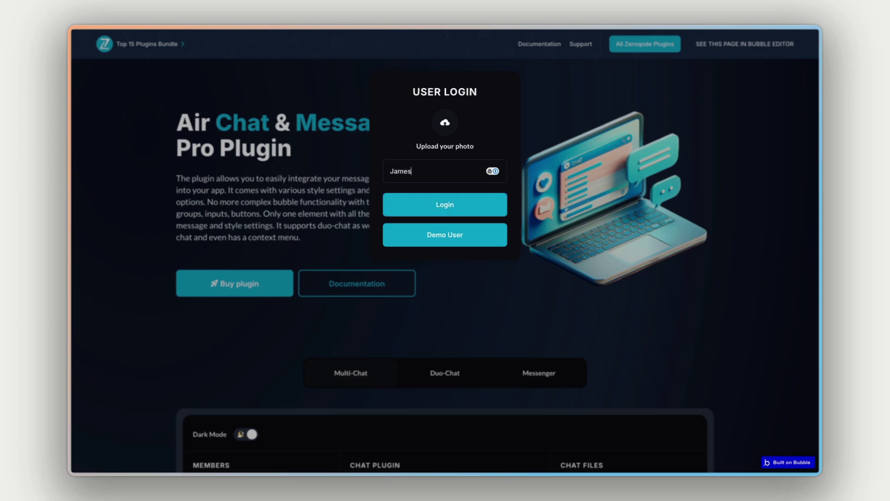
{"action": "left_click", "coordinate": [466, 205]}
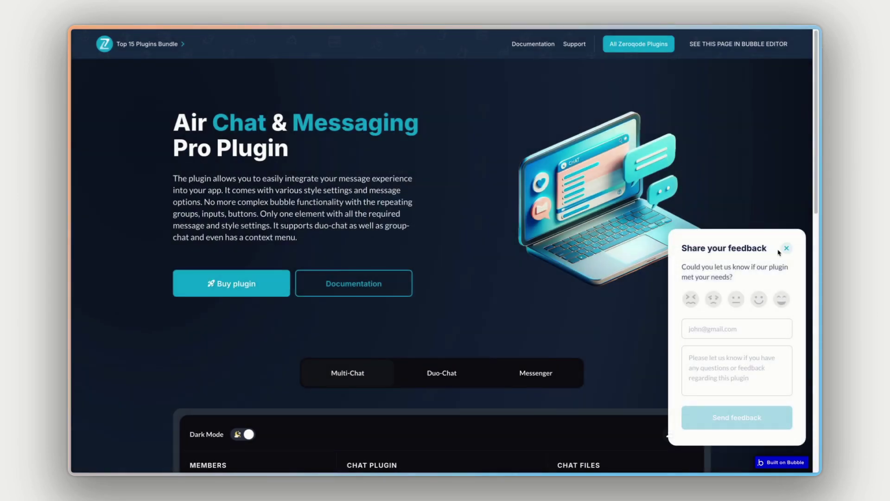
{"action": "left_click", "coordinate": [786, 249]}
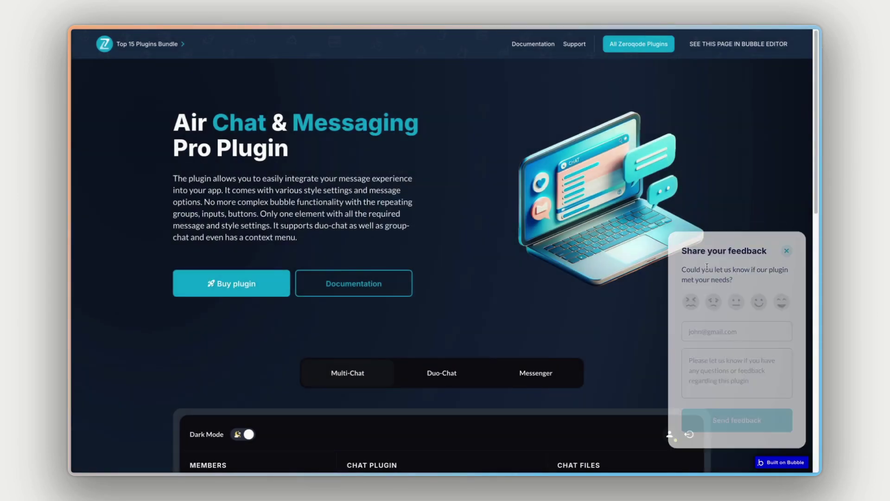
Send the message "This is a test" in the Multi-Chat demo
{"action": "scroll", "coordinate": [663, 282], "scroll_direction": "down", "scroll_amount": 5}
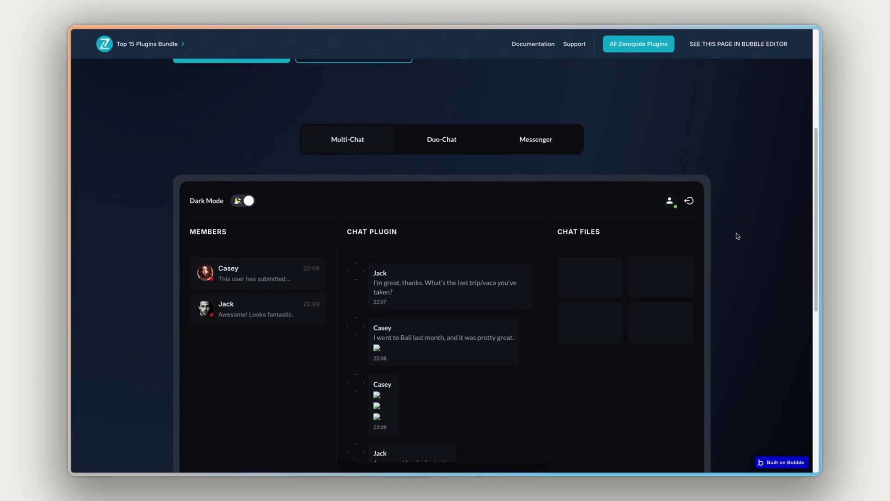
{"action": "scroll", "coordinate": [729, 236], "scroll_direction": "down", "scroll_amount": 2}
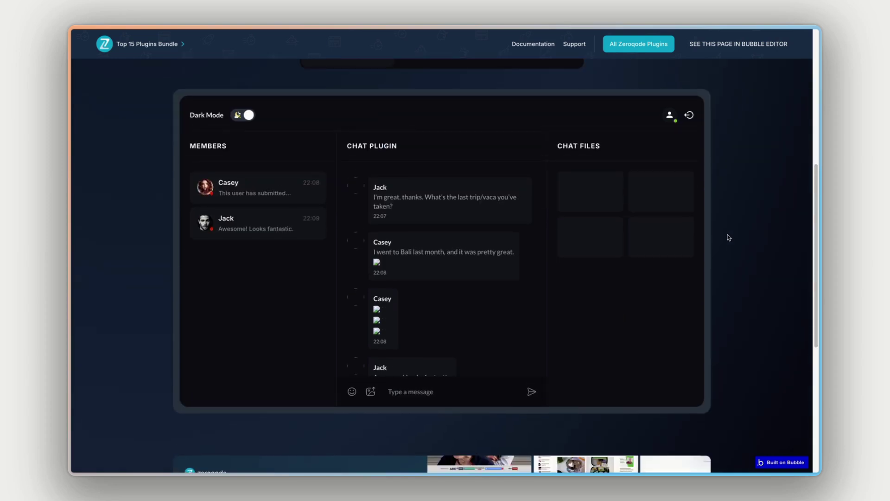
{"action": "scroll", "coordinate": [729, 238], "scroll_direction": "up", "scroll_amount": 1}
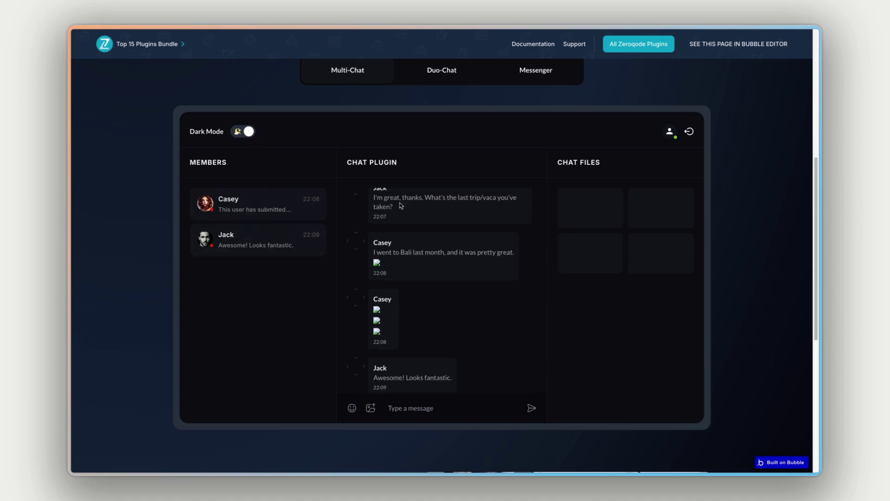
{"action": "scroll", "coordinate": [451, 260], "scroll_direction": "down", "scroll_amount": 1}
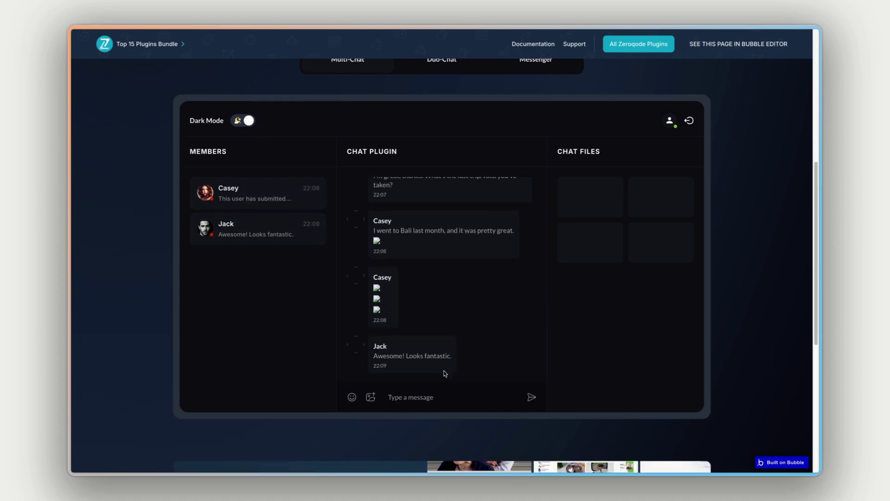
{"action": "left_click", "coordinate": [434, 397]}
{"action": "type", "text": "This is a test"}
{"action": "key", "text": "Return"}
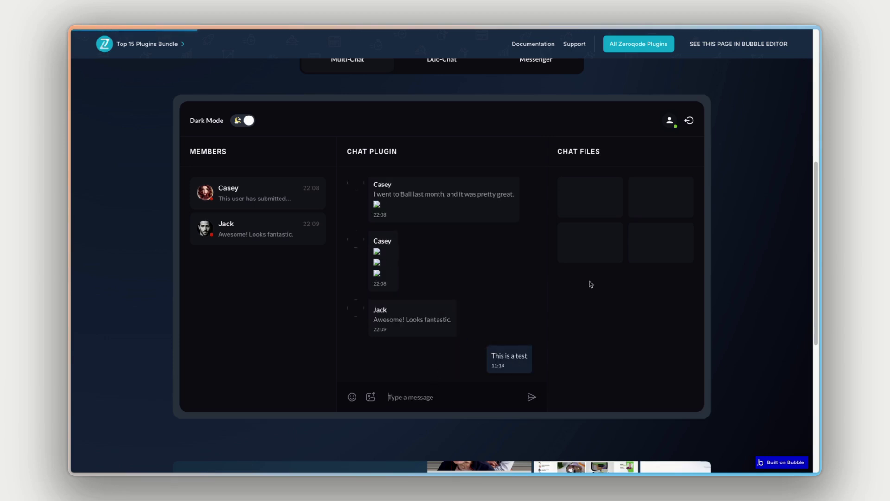
Show the Duo-Chat demo and switch to the Messenger demo
{"action": "scroll", "coordinate": [588, 282], "scroll_direction": "up", "scroll_amount": 1}
{"action": "left_click", "coordinate": [439, 108]}
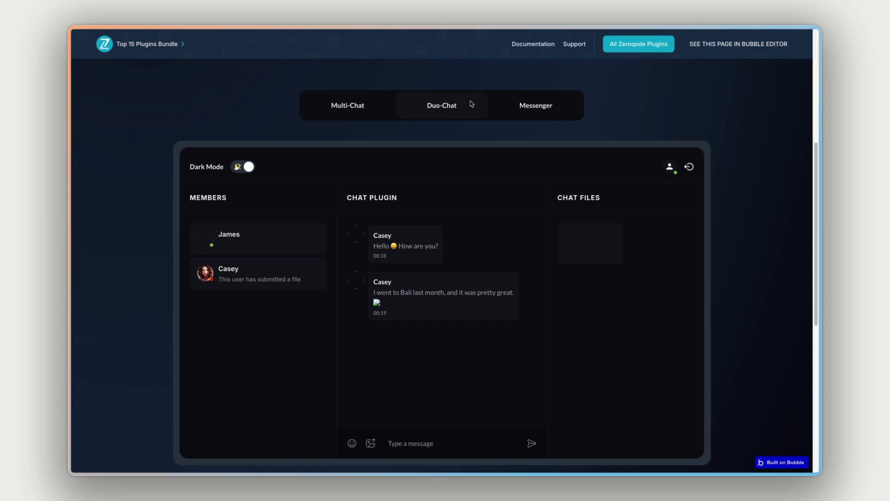
{"action": "left_click", "coordinate": [520, 106]}
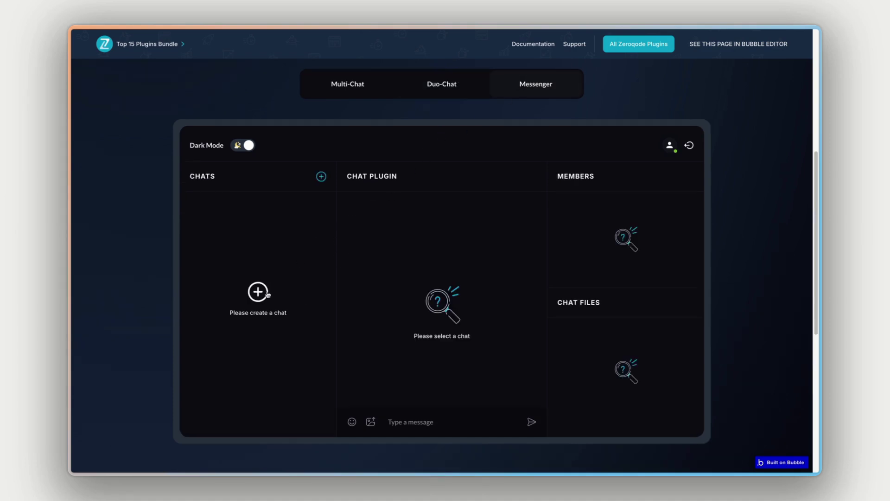
Create a new Messenger chat with the first person offered in the list
{"action": "left_click", "coordinate": [258, 292]}
{"action": "left_click", "coordinate": [425, 138]}
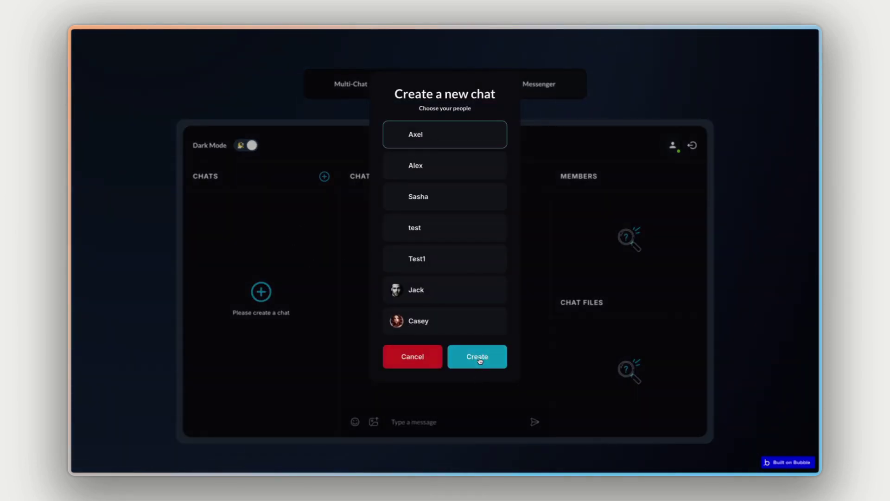
{"action": "left_click", "coordinate": [478, 358]}
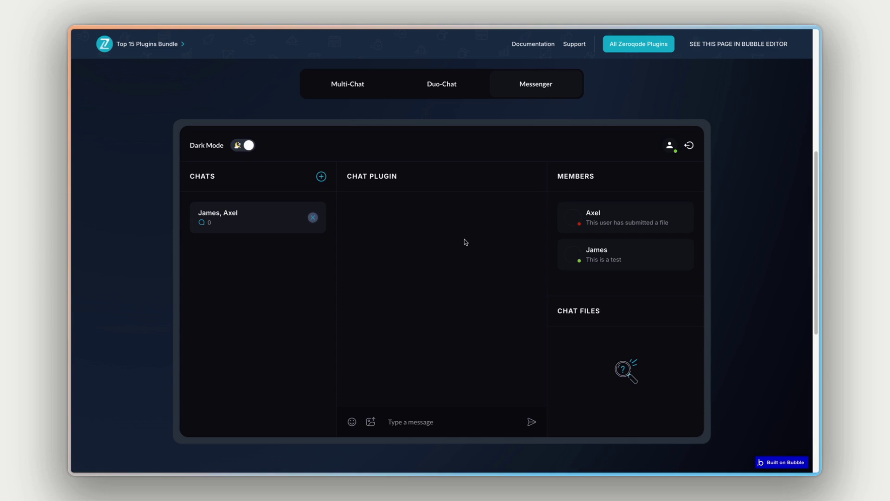
Return from the Messenger demo to the Duo-Chat and Multi-Chat demos
{"action": "scroll", "coordinate": [474, 239], "scroll_direction": "up", "scroll_amount": 2}
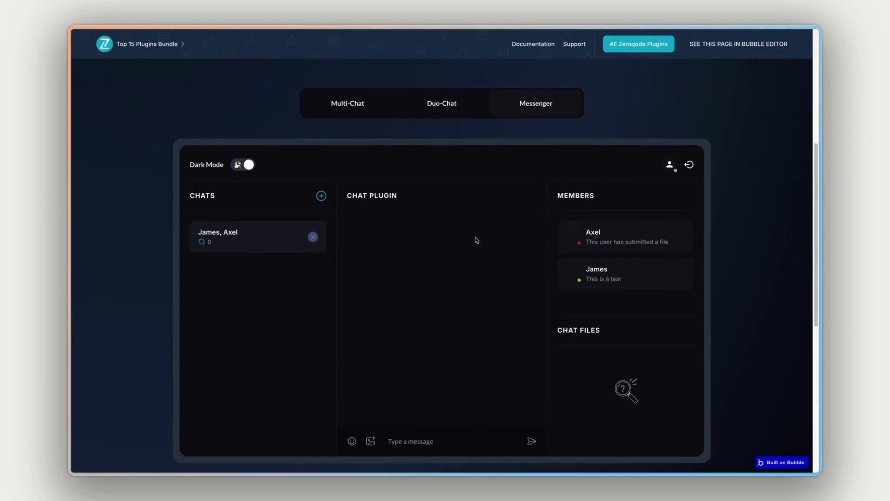
{"action": "left_click", "coordinate": [419, 103]}
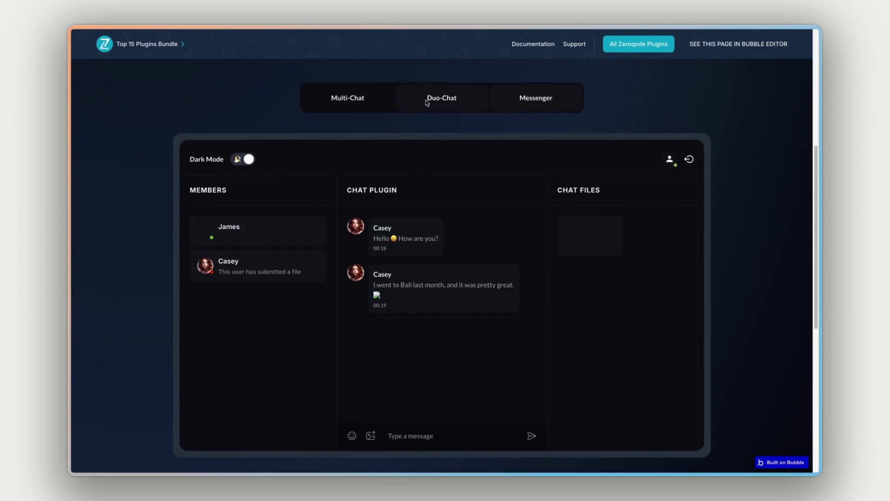
{"action": "left_click", "coordinate": [378, 103]}
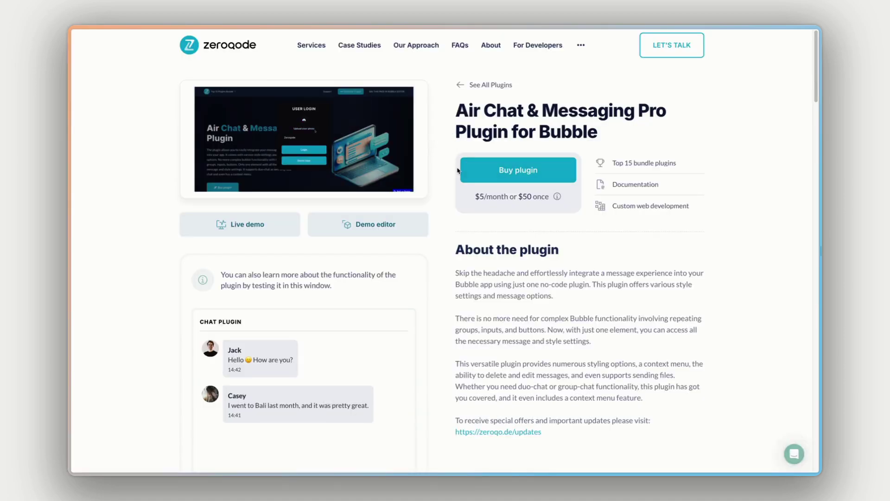
Open the plugin's demo editor, dismissing the read-only notice, and narrow the elements sidebar
{"action": "left_click", "coordinate": [371, 227]}
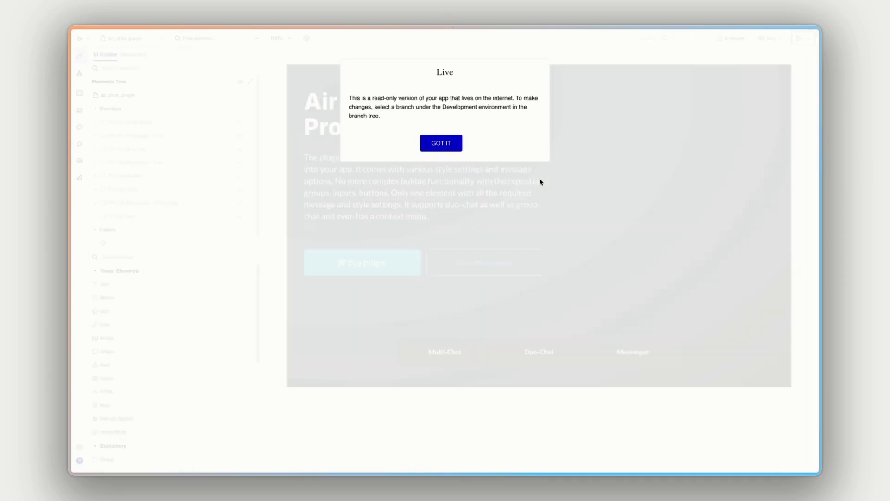
{"action": "left_click", "coordinate": [456, 147]}
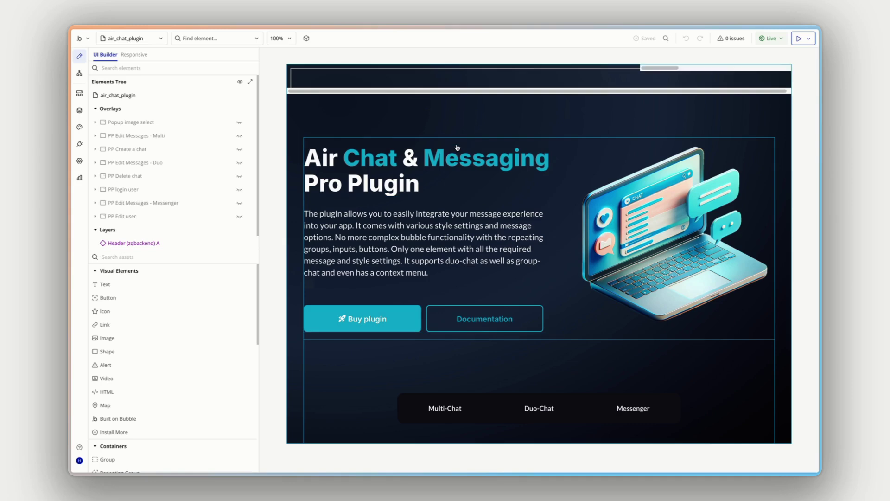
{"action": "left_click_drag", "start_coordinate": [258, 152], "coordinate": [212, 153]}
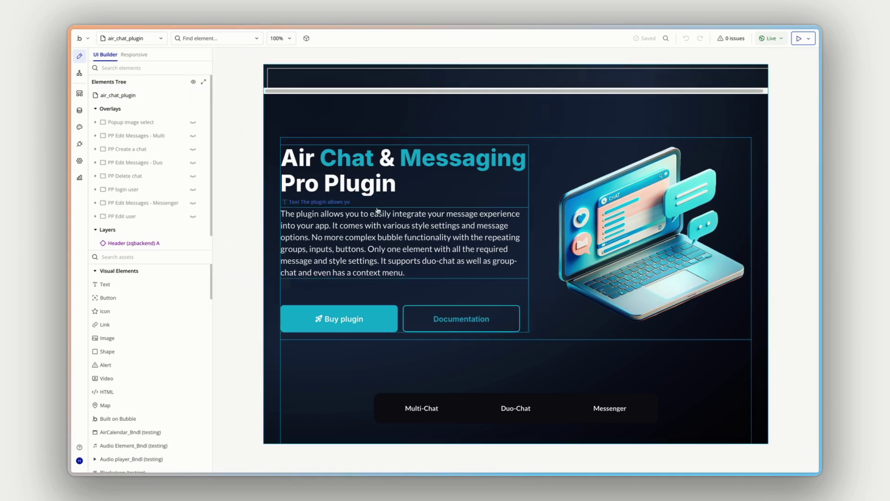
Reveal the hidden G [block] Multi-Chat group on the page and show the properties of its Chat Vd [Multi-Chat] element
{"action": "double_click", "coordinate": [249, 218]}
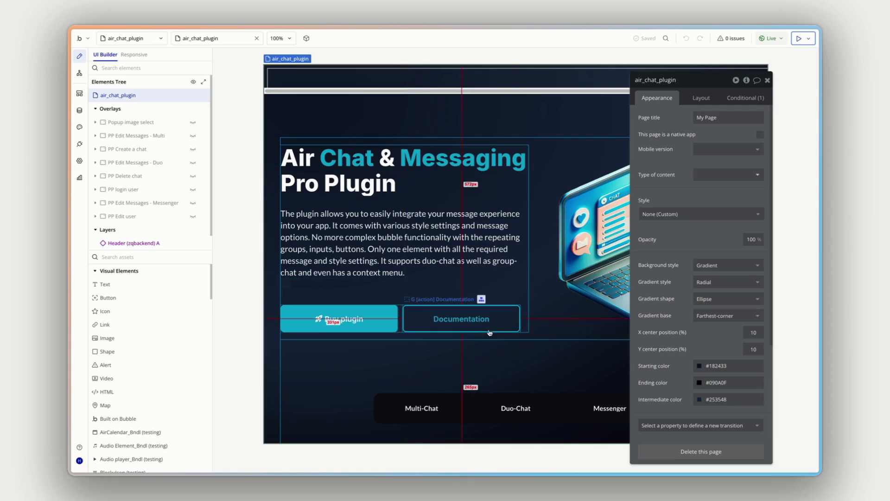
{"action": "left_click", "coordinate": [507, 406]}
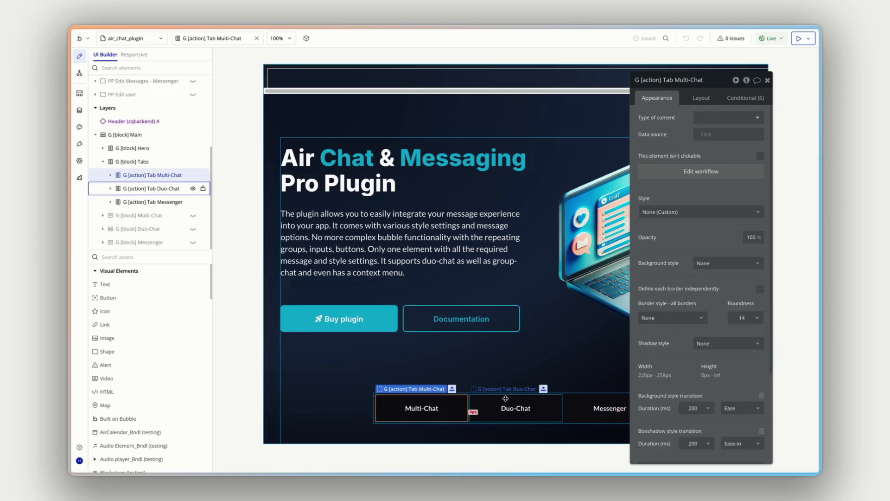
{"action": "left_click", "coordinate": [158, 215]}
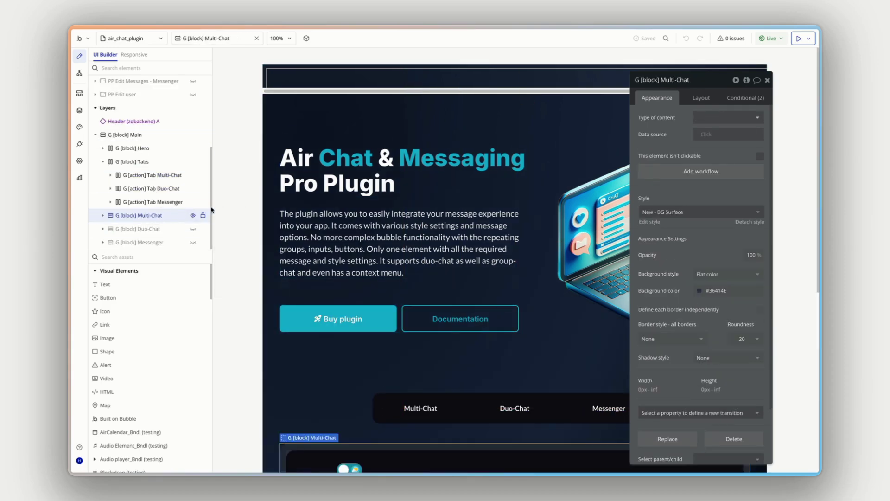
{"action": "scroll", "coordinate": [437, 274], "scroll_direction": "down", "scroll_amount": 7}
{"action": "left_click", "coordinate": [487, 260]}
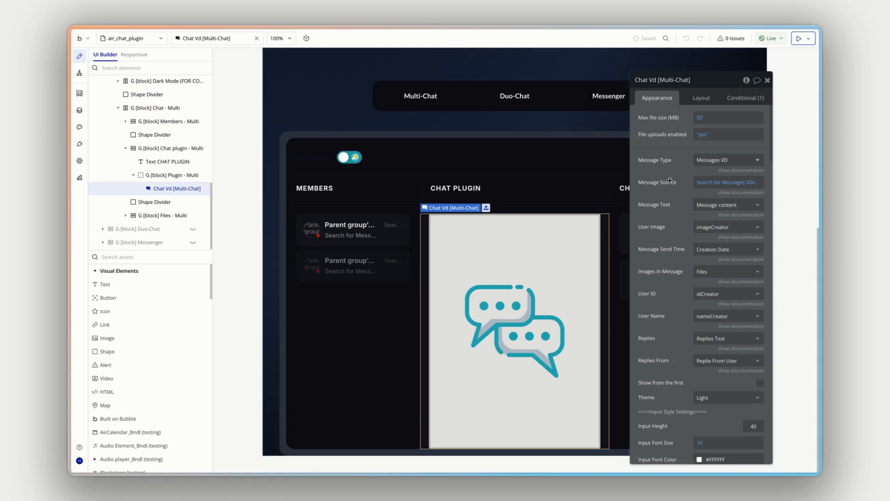
Examine the chat element's message field mappings, input style settings and icon images
{"action": "left_click_drag", "start_coordinate": [667, 320], "coordinate": [664, 307]}
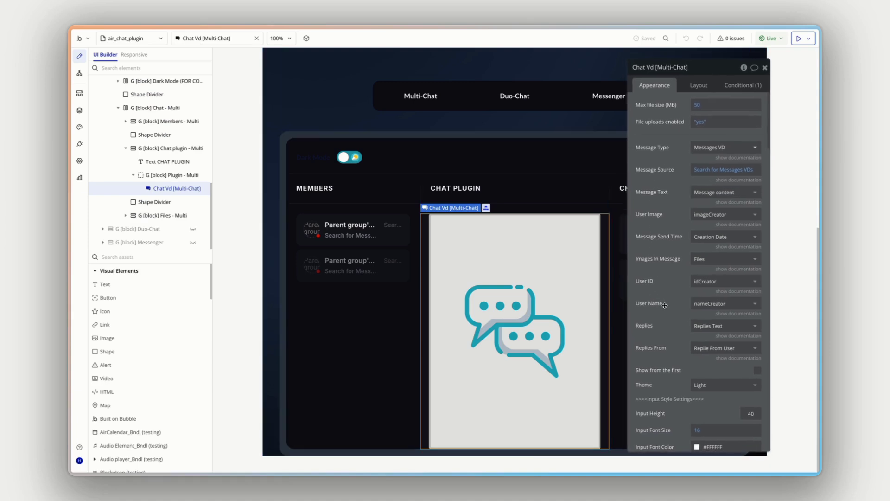
{"action": "scroll", "coordinate": [669, 278], "scroll_direction": "down", "scroll_amount": 7}
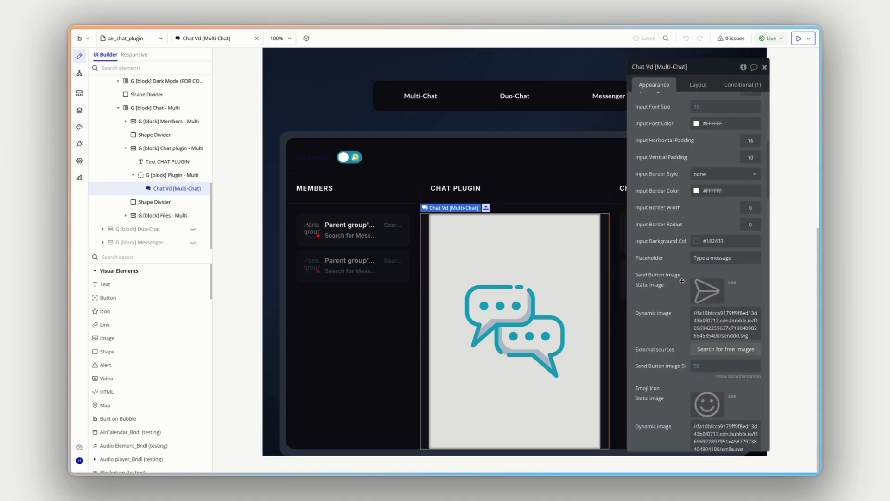
{"action": "scroll", "coordinate": [677, 239], "scroll_direction": "up", "scroll_amount": 7}
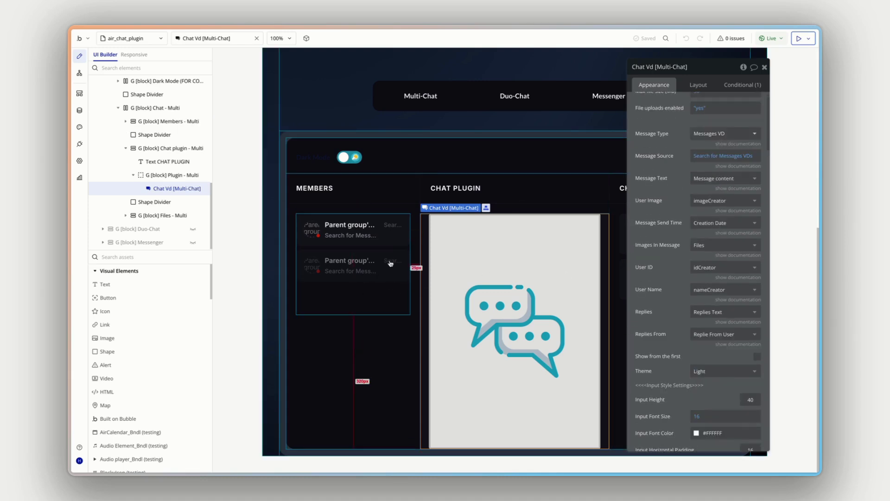
Show the properties of the RG Members - Multi repeating group and move its property editor clear of the design
{"action": "left_click", "coordinate": [396, 301]}
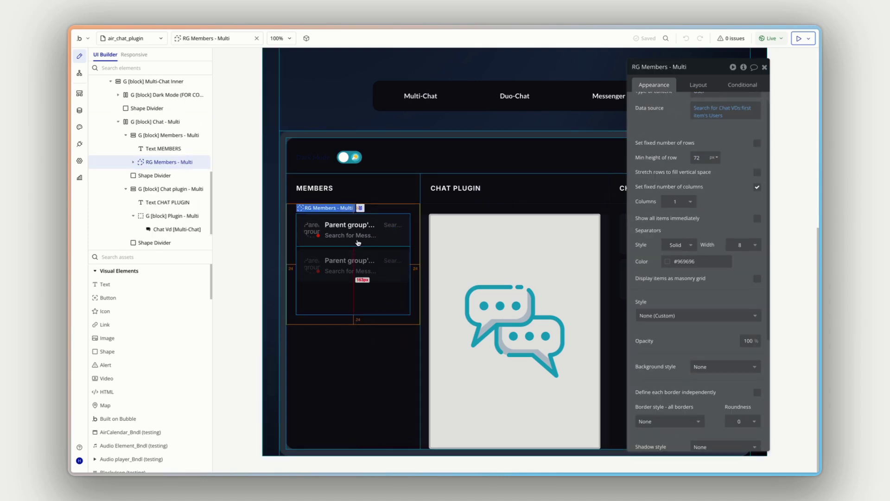
{"action": "mouse_move", "coordinate": [636, 189]}
{"action": "left_mouse_down"}
{"action": "mouse_move", "coordinate": [691, 188]}
{"action": "mouse_move", "coordinate": [651, 187]}
{"action": "left_mouse_up"}
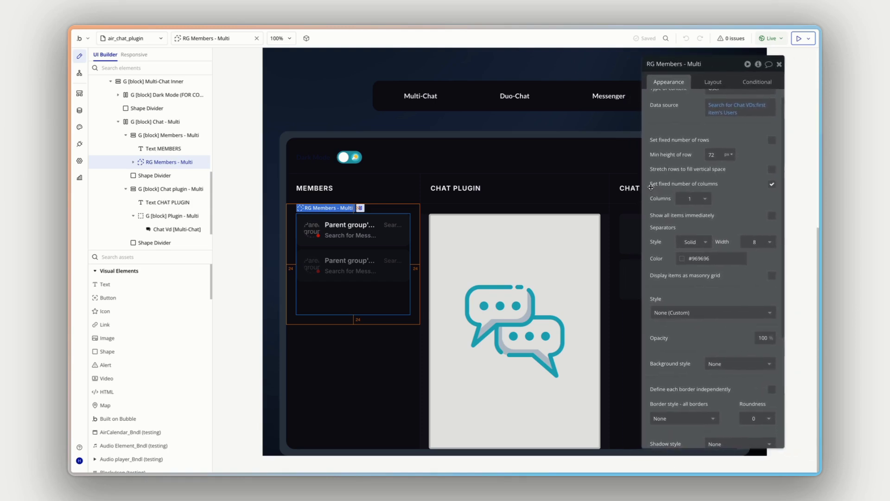
Look over the workflow events of the air_chat_plugin page and return to its design view
{"action": "left_click", "coordinate": [85, 77]}
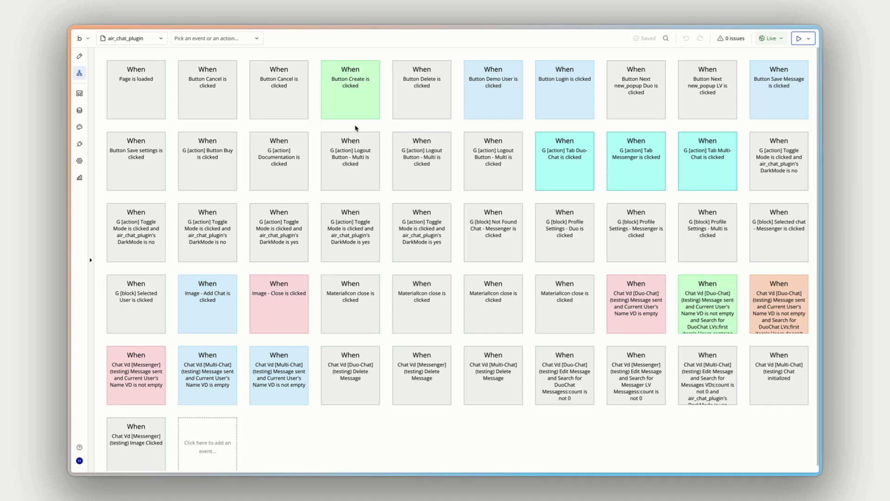
{"action": "left_click", "coordinate": [79, 56]}
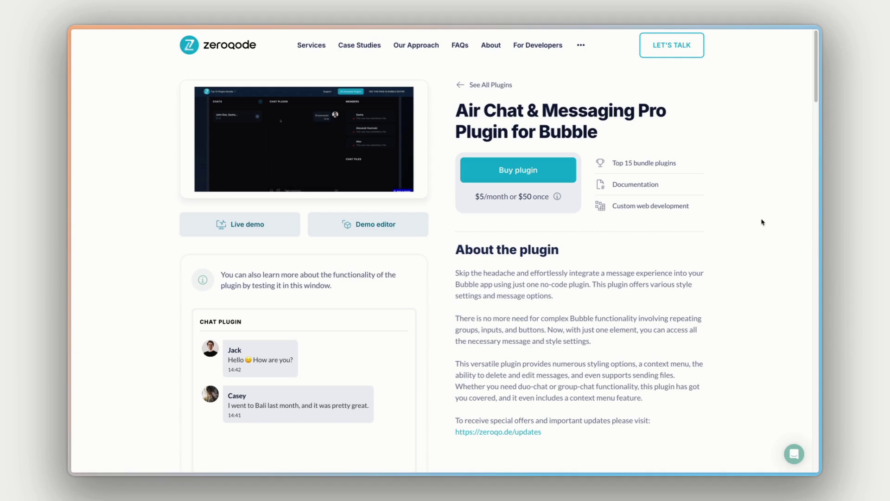
Open the plugin's documentation and read the setup instructions for the data types, chat element fields and "Message sent" workflow
{"action": "left_click", "coordinate": [637, 185]}
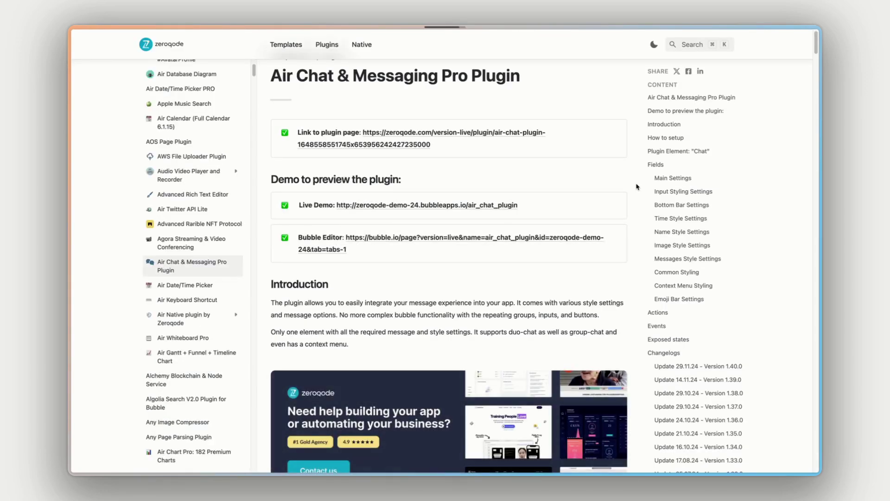
{"action": "scroll", "coordinate": [603, 210], "scroll_direction": "down", "scroll_amount": 15}
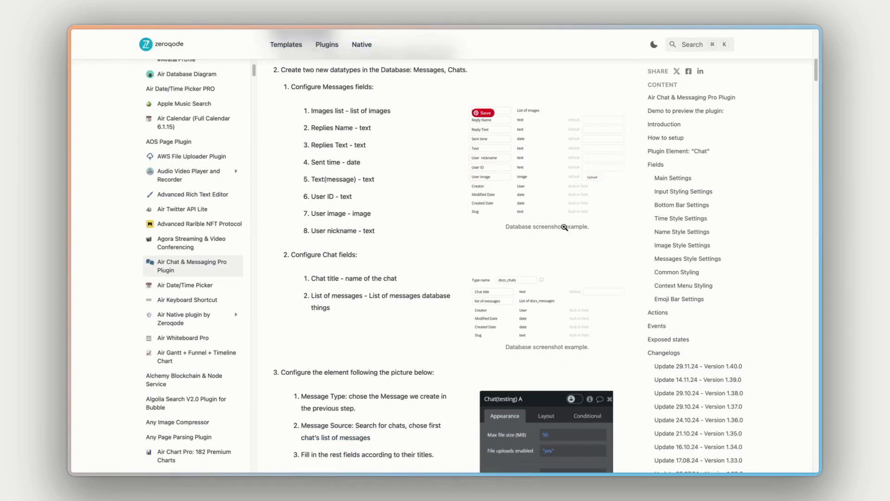
{"action": "scroll", "coordinate": [566, 229], "scroll_direction": "down", "scroll_amount": 3}
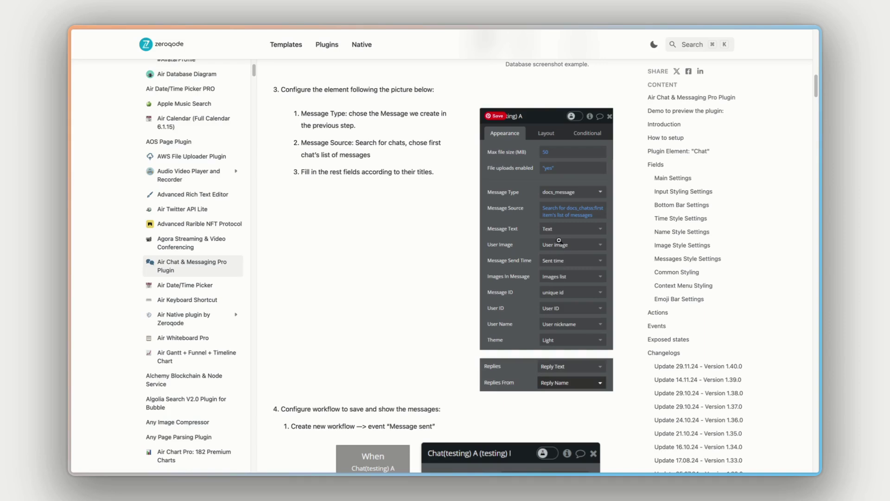
{"action": "scroll", "coordinate": [560, 239], "scroll_direction": "down", "scroll_amount": 5}
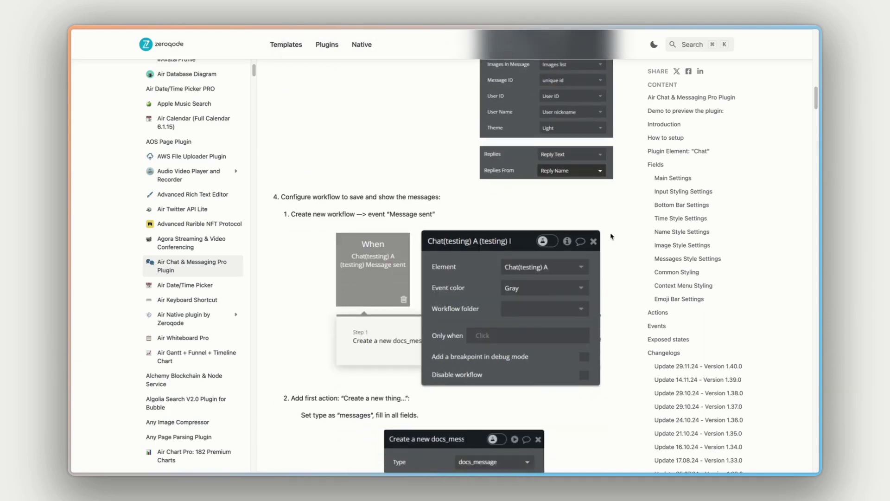
{"action": "scroll", "coordinate": [611, 237], "scroll_direction": "down", "scroll_amount": 3}
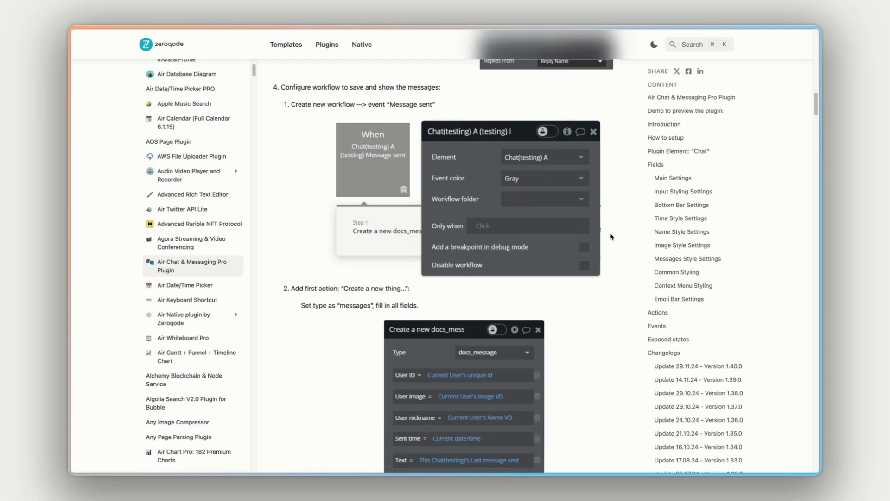
{"action": "scroll", "coordinate": [610, 237], "scroll_direction": "down", "scroll_amount": 1}
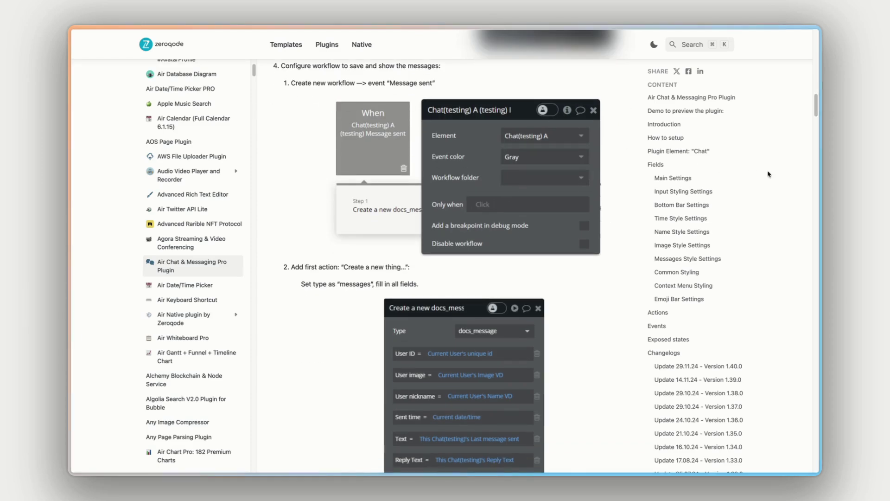
Examine the Fields, Actions, Events and Exposed states sections of the plugin documentation
{"action": "left_click", "coordinate": [660, 165]}
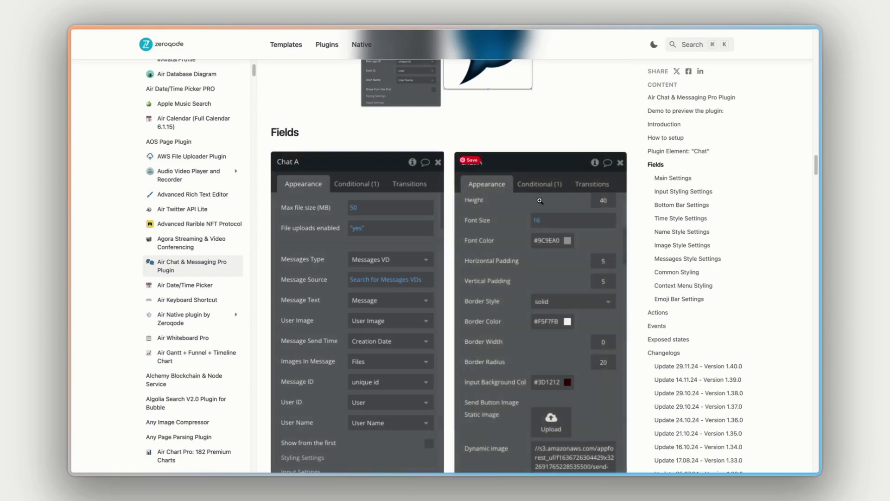
{"action": "left_click", "coordinate": [658, 312]}
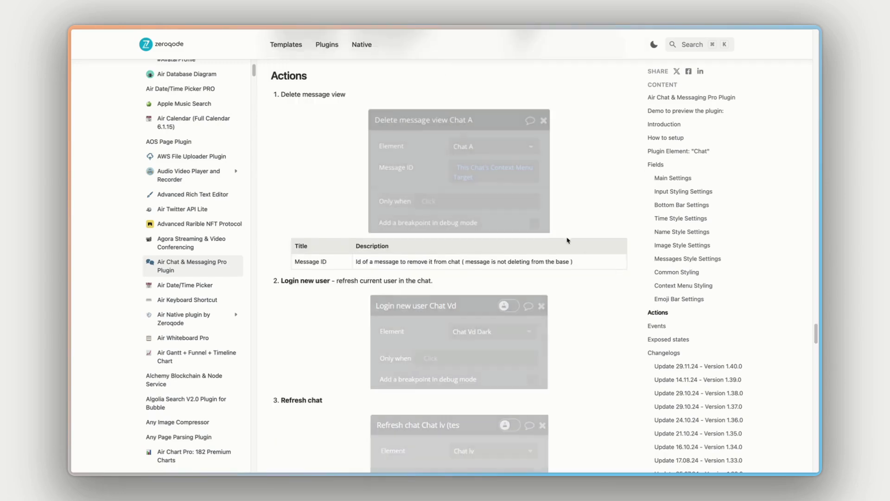
{"action": "left_click", "coordinate": [656, 327]}
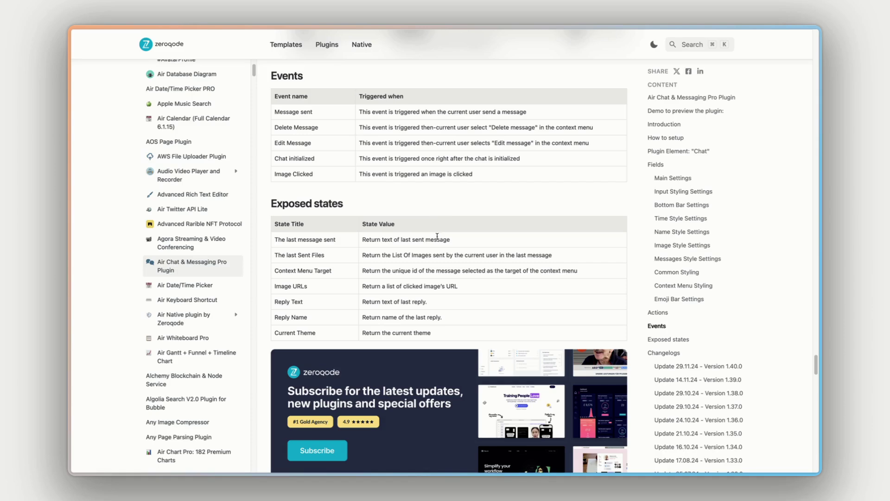
{"action": "scroll", "coordinate": [555, 268], "scroll_direction": "up", "scroll_amount": 4}
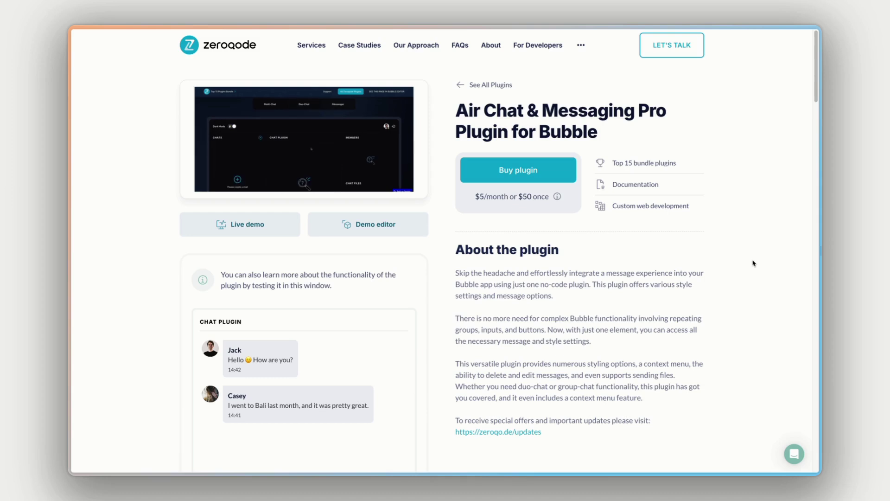
Show the support chat widget on the plugin's product page and close it again
{"action": "left_click", "coordinate": [793, 454]}
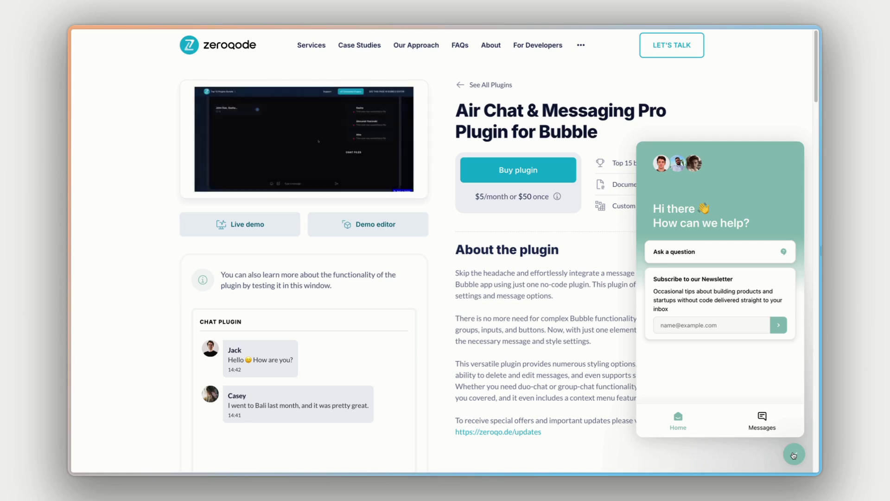
{"action": "left_click", "coordinate": [793, 455]}
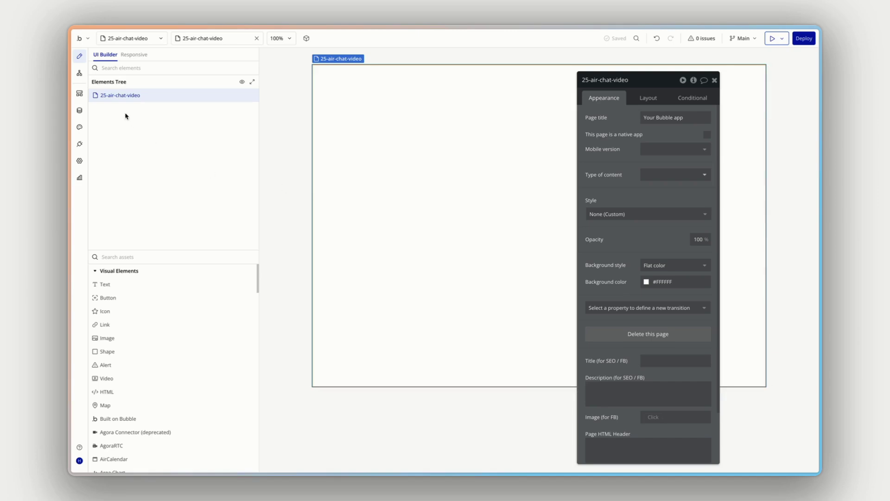
In the Bubble editor for 25-air-chat-video, search the plugins available to install for "air chat & messaging"
{"action": "left_click", "coordinate": [79, 144]}
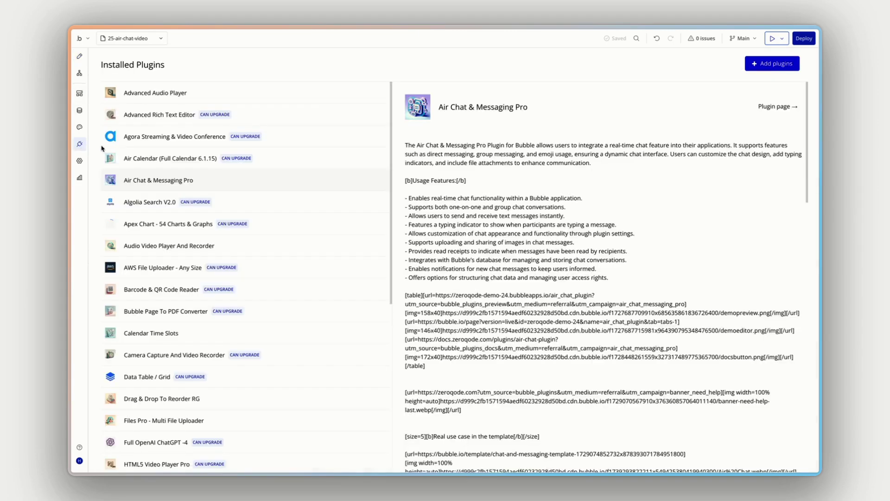
{"action": "left_click", "coordinate": [769, 64]}
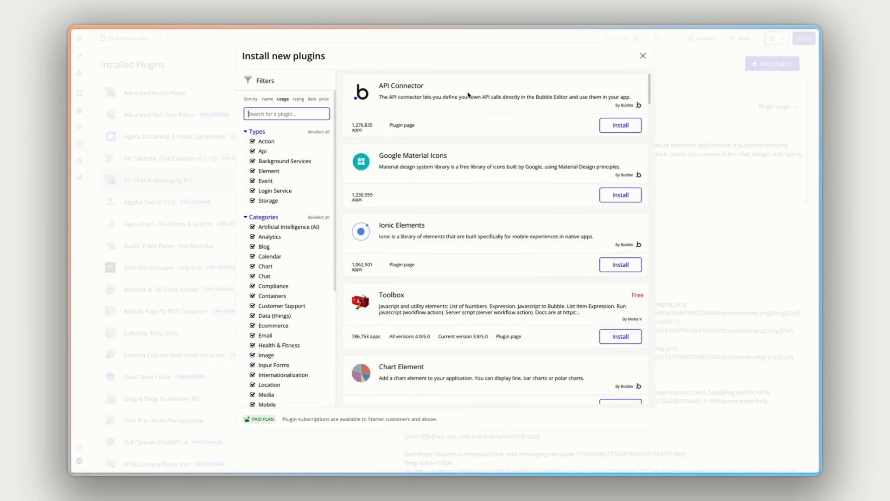
{"action": "left_click", "coordinate": [294, 111]}
{"action": "type", "text": "air"}
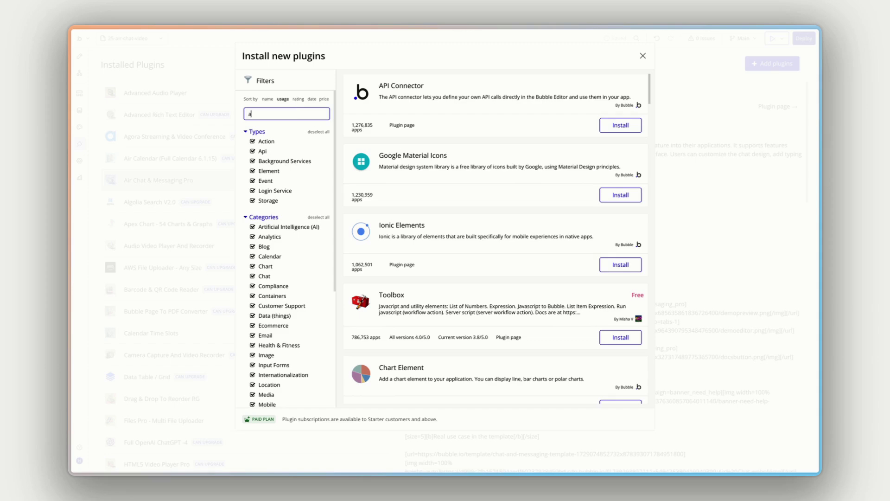
{"action": "type", "text": " chat & messaging"}
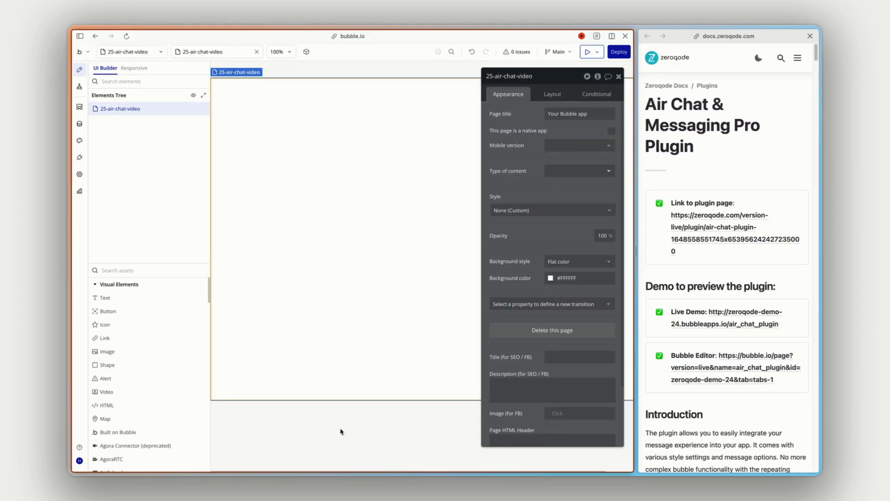
Find the Chat element by searching for "chat" and place it on the blank 25-air-chat-video page
{"action": "left_click", "coordinate": [169, 273]}
{"action": "type", "text": "chat"}
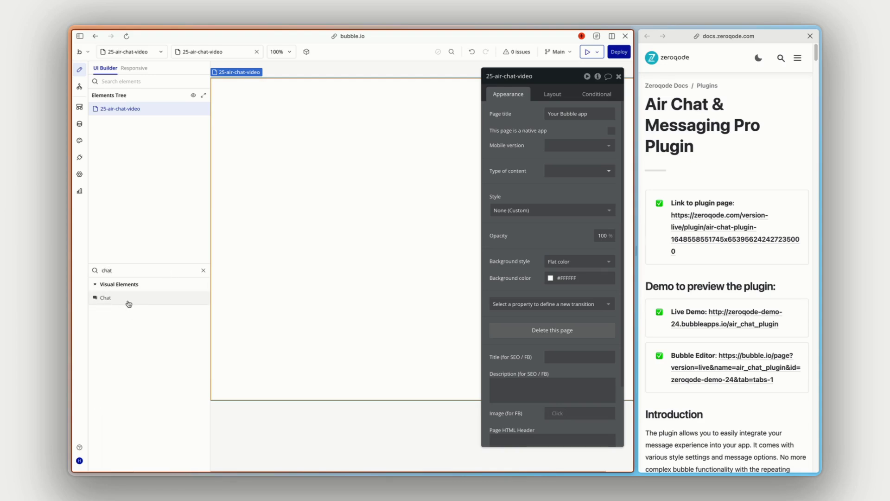
{"action": "left_click_drag", "start_coordinate": [127, 300], "coordinate": [288, 174]}
{"action": "left_click", "coordinate": [417, 125]}
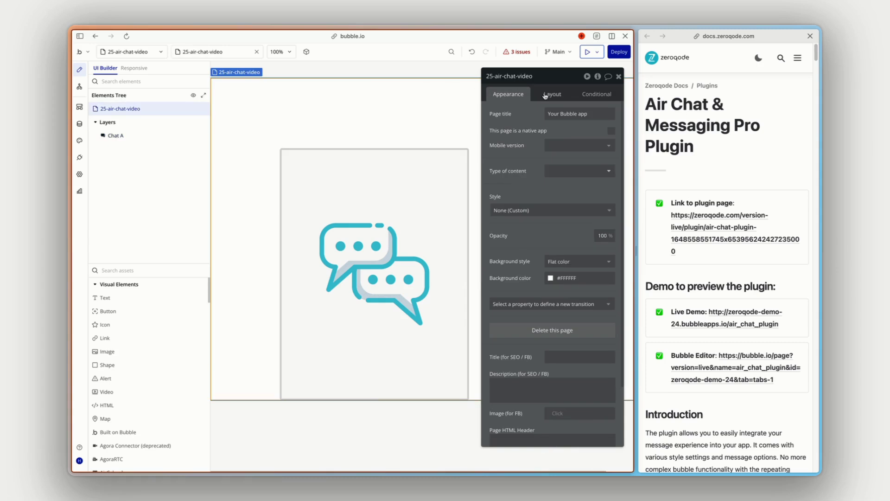
Set the container layout of the 25-air-chat-video page to Column
{"action": "left_click", "coordinate": [552, 94]}
{"action": "left_click", "coordinate": [577, 114]}
{"action": "left_click", "coordinate": [575, 138]}
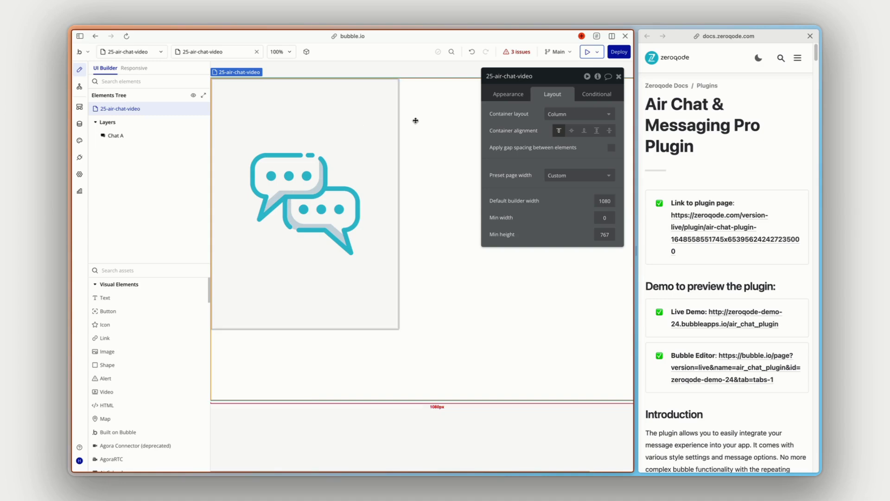
{"action": "left_click", "coordinate": [508, 95]}
Set File uploads enabled to "yes" for the Chat A element
{"action": "left_click", "coordinate": [289, 143]}
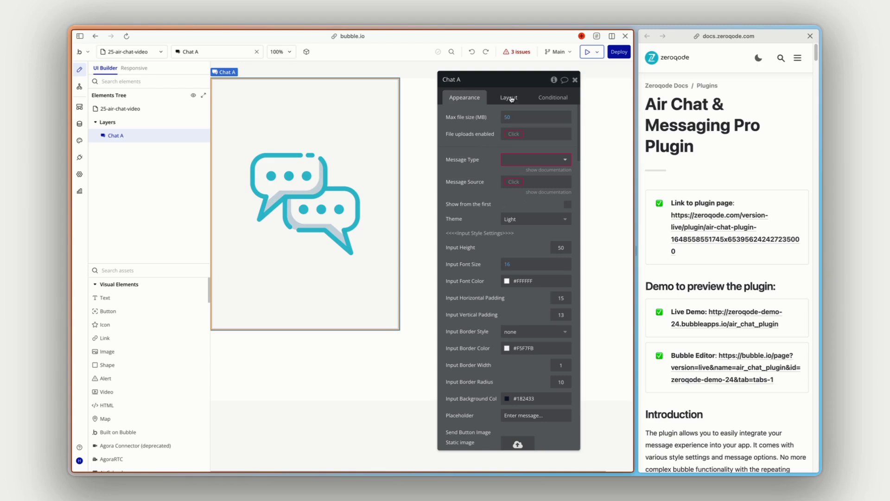
{"action": "left_click", "coordinate": [505, 134]}
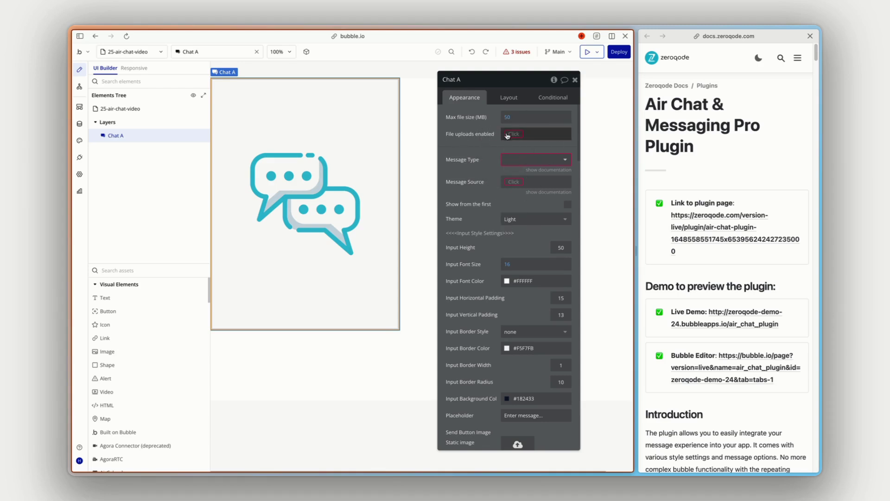
{"action": "left_click", "coordinate": [478, 145]}
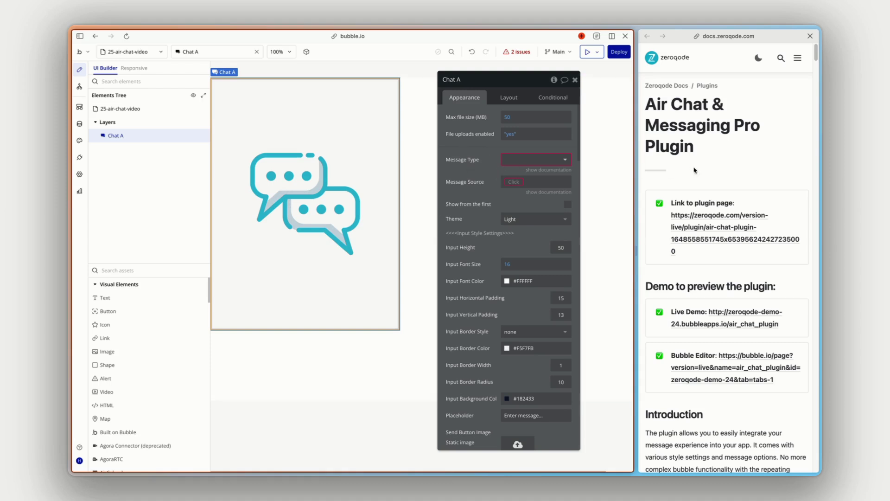
Read the documentation's How to setup instructions on placing the Chat element and creating the Messages and Chats data types
{"action": "left_click", "coordinate": [696, 171]}
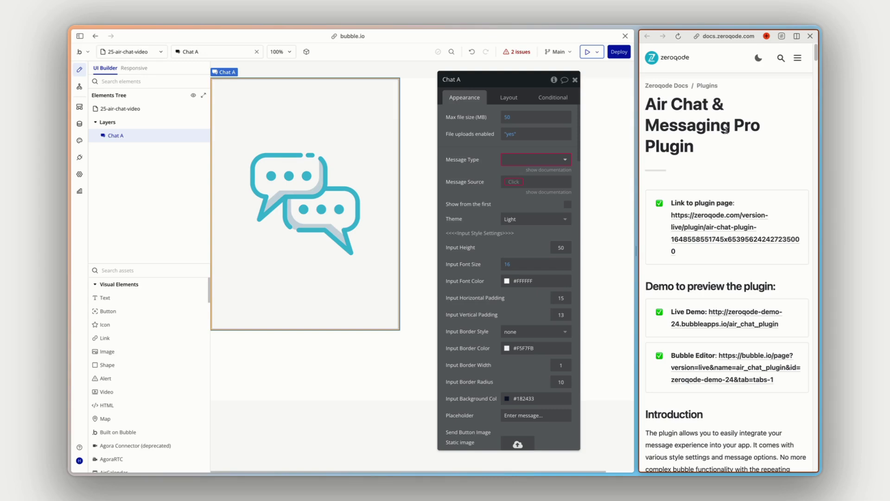
{"action": "scroll", "coordinate": [740, 153], "scroll_direction": "down", "scroll_amount": 10}
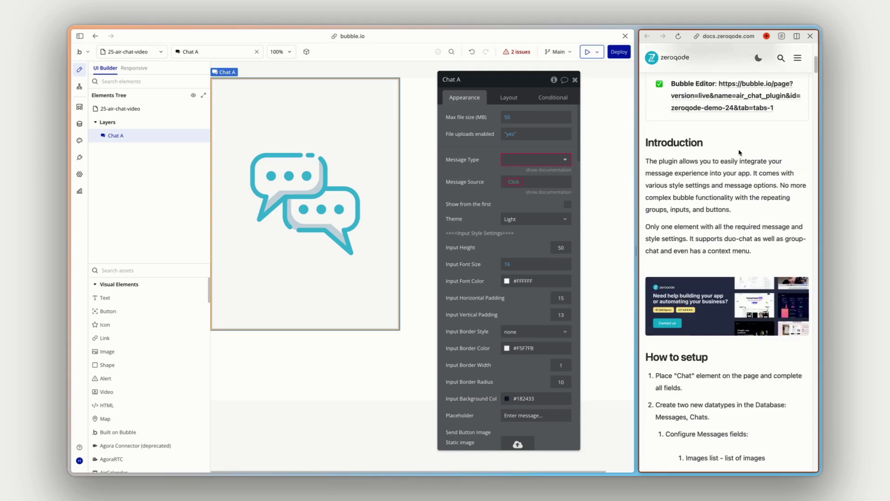
{"action": "scroll", "coordinate": [738, 153], "scroll_direction": "down", "scroll_amount": 3}
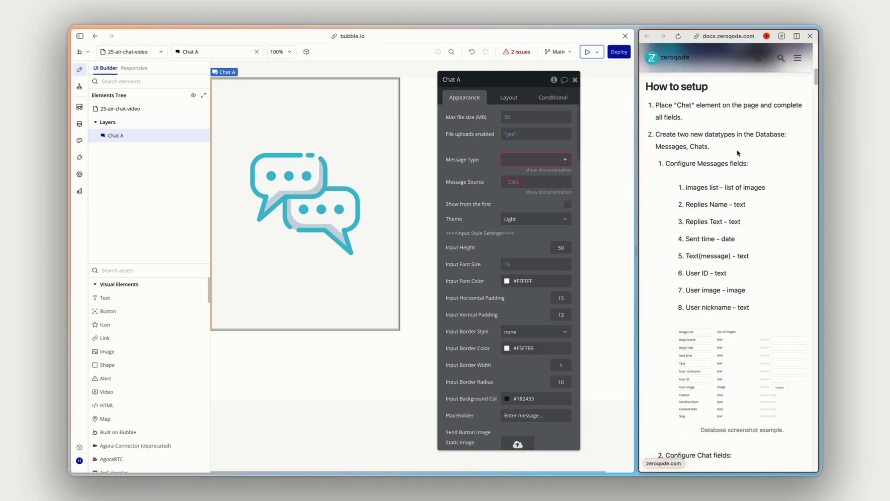
{"action": "scroll", "coordinate": [737, 153], "scroll_direction": "up", "scroll_amount": 2}
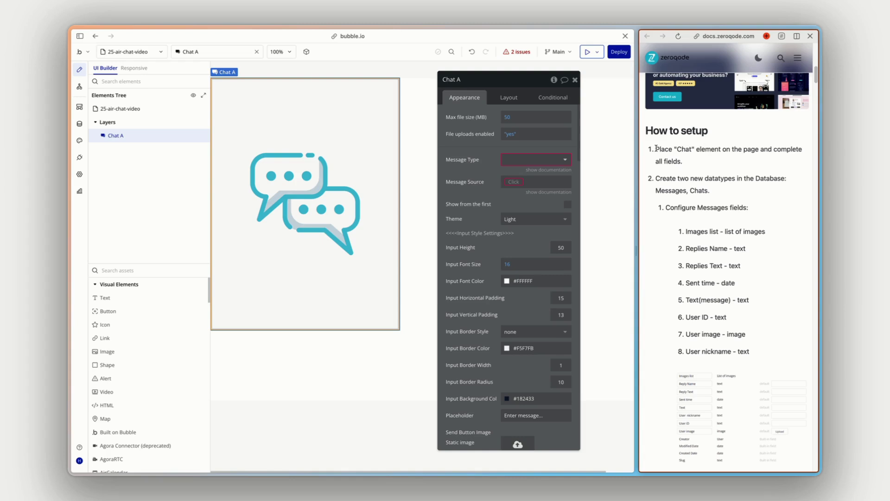
{"action": "left_click_drag", "start_coordinate": [656, 148], "coordinate": [699, 148]}
{"action": "left_click", "coordinate": [746, 145]}
{"action": "scroll", "coordinate": [737, 149], "scroll_direction": "down", "scroll_amount": 1}
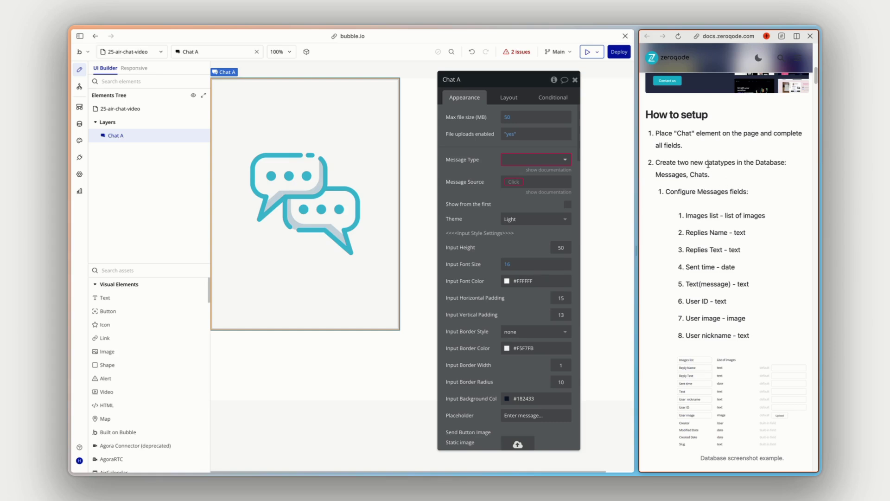
{"action": "left_click_drag", "start_coordinate": [708, 163], "coordinate": [710, 176]}
{"action": "left_click", "coordinate": [723, 178]}
{"action": "scroll", "coordinate": [723, 178], "scroll_direction": "down", "scroll_amount": 1}
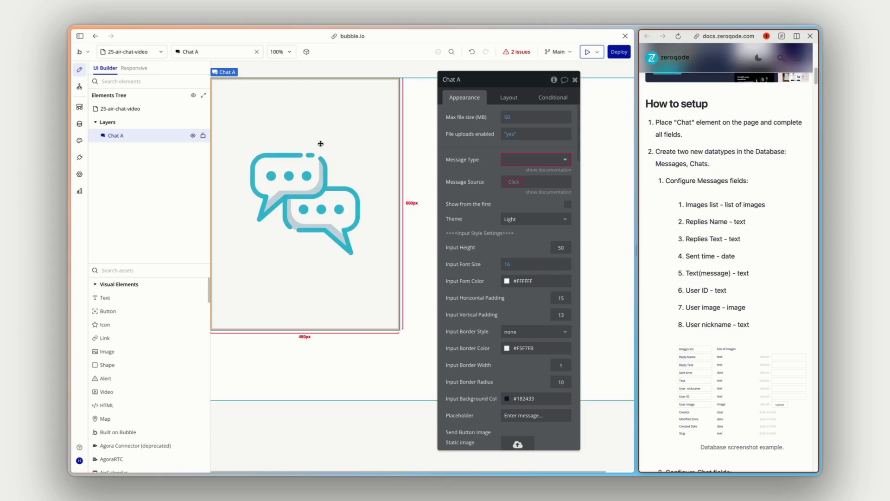
Show the fields of the Messages data type in the app's database and compare them with the documented Messages fields
{"action": "left_click", "coordinate": [334, 67]}
{"action": "left_click", "coordinate": [79, 124]}
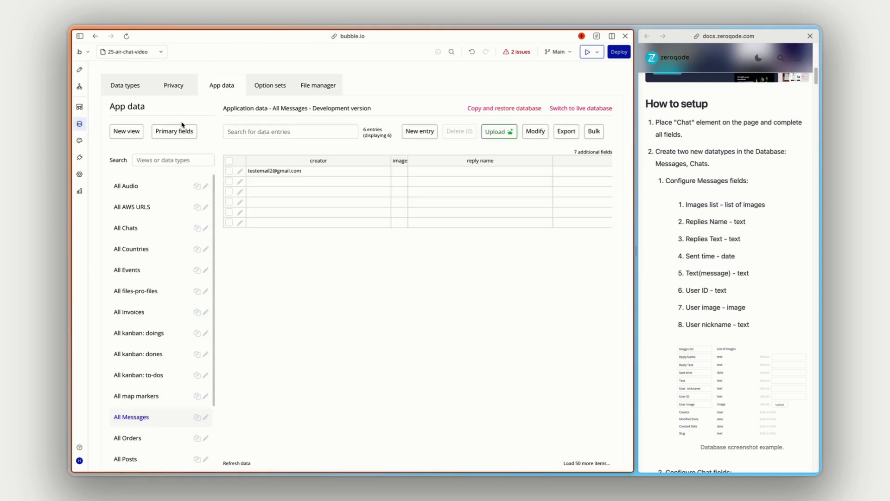
{"action": "scroll", "coordinate": [160, 236], "scroll_direction": "down", "scroll_amount": 1}
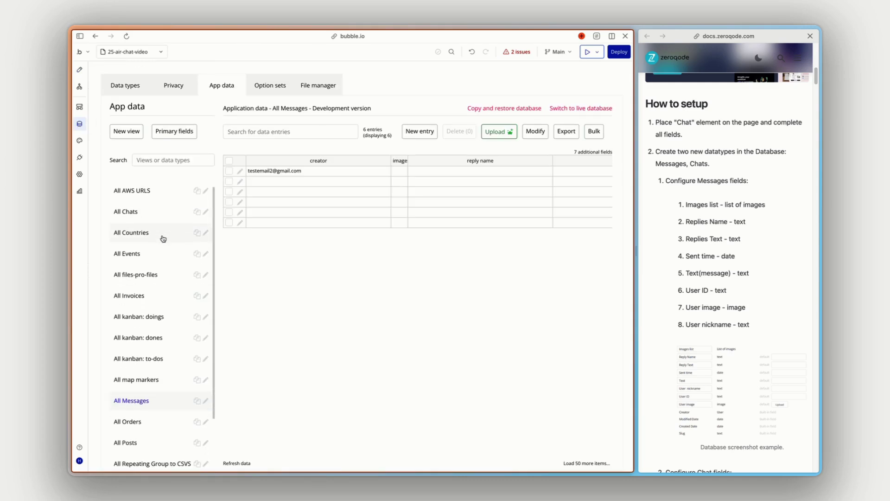
{"action": "left_click", "coordinate": [133, 89]}
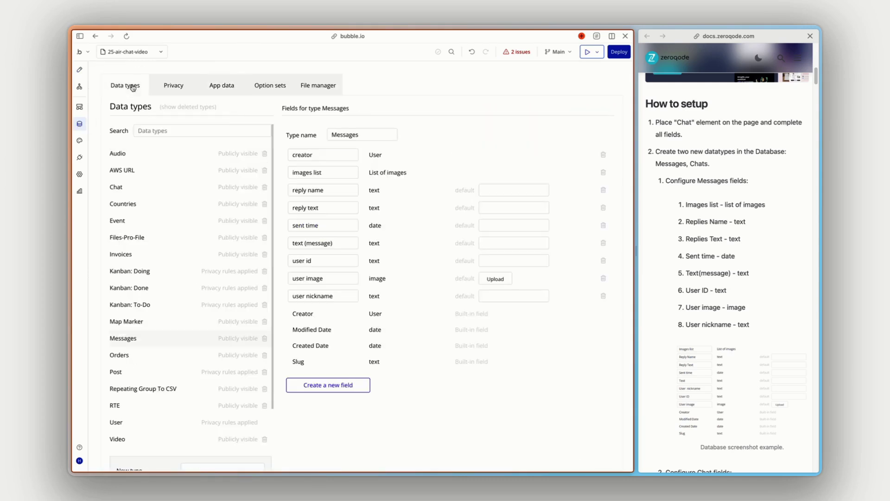
{"action": "double_click", "coordinate": [668, 163]}
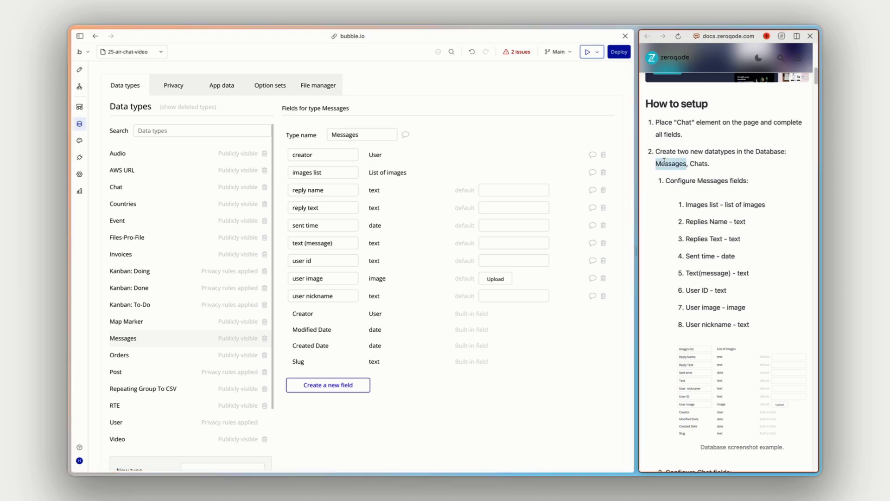
{"action": "left_click", "coordinate": [699, 163]}
{"action": "left_click", "coordinate": [129, 342]}
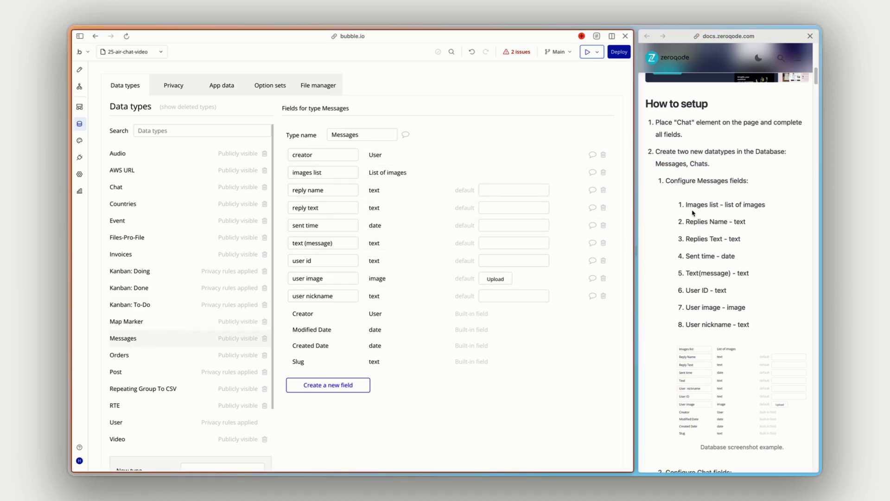
Check each Messages field from images list to user nickname, with its type, against the documented field list
{"action": "scroll", "coordinate": [694, 214], "scroll_direction": "down", "scroll_amount": 2}
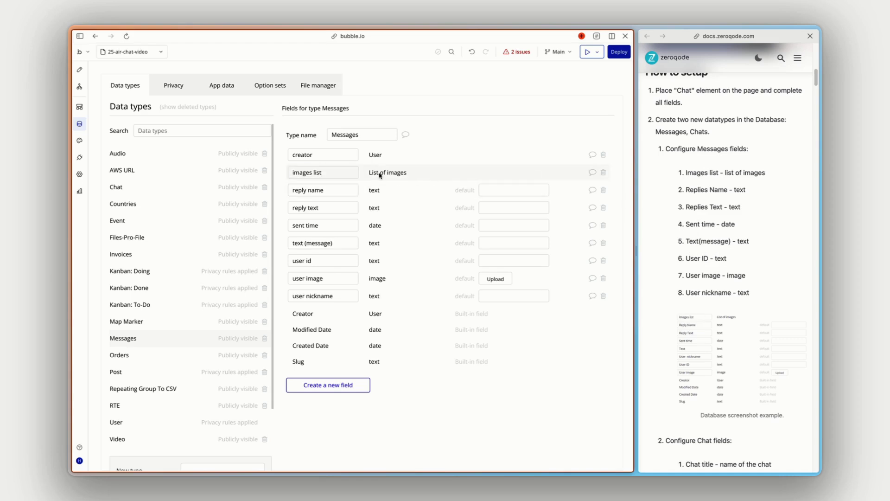
{"action": "left_click", "coordinate": [317, 193]}
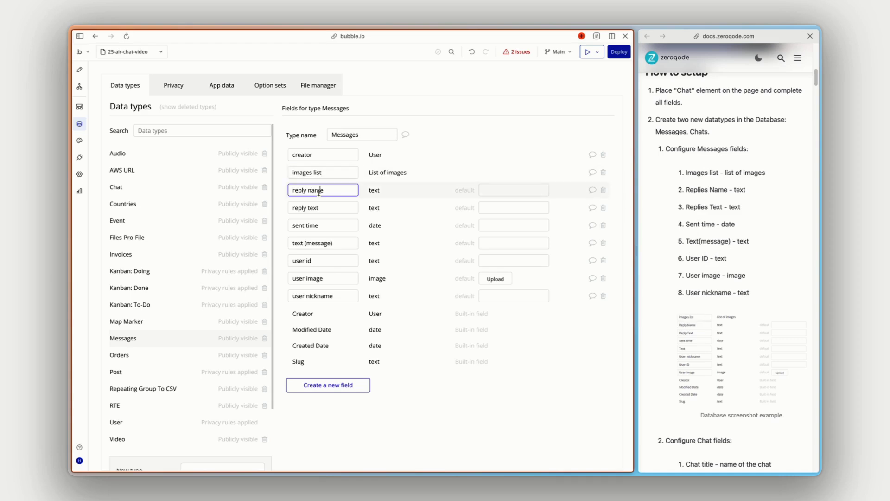
{"action": "left_click", "coordinate": [338, 207]}
{"action": "left_click", "coordinate": [347, 226]}
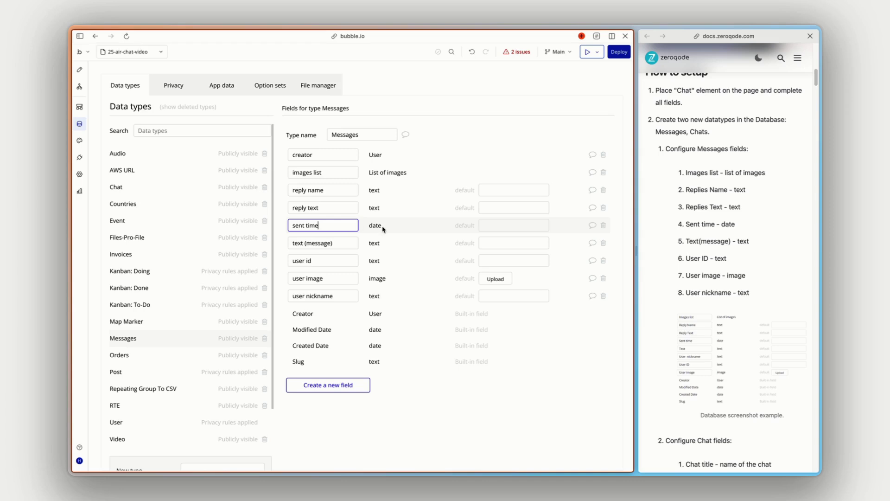
{"action": "left_click", "coordinate": [342, 244]}
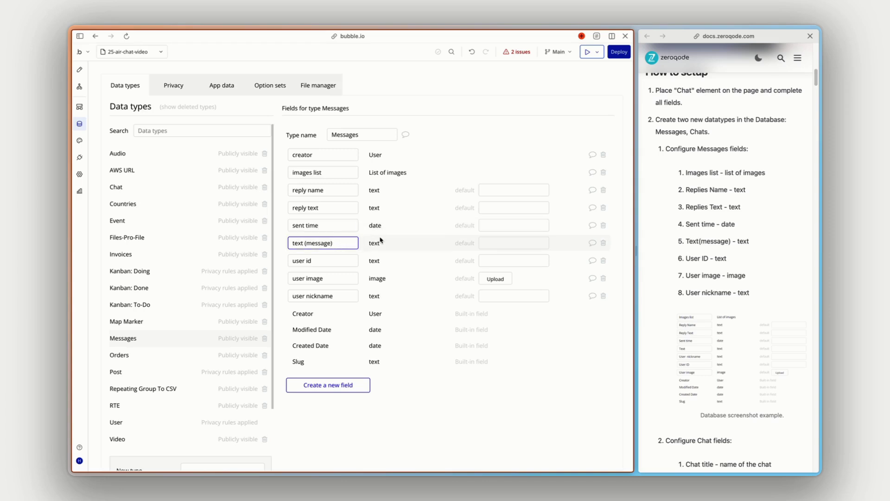
{"action": "left_click", "coordinate": [343, 261]}
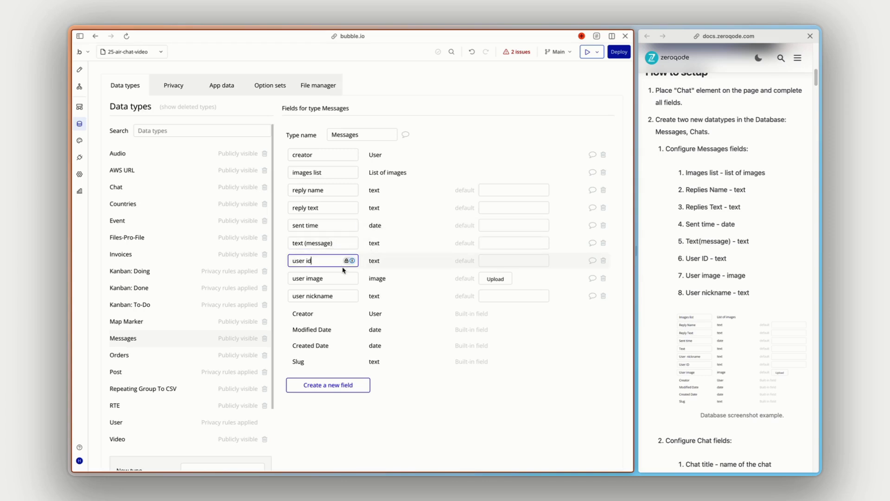
{"action": "left_click", "coordinate": [331, 277]}
{"action": "left_click", "coordinate": [332, 292]}
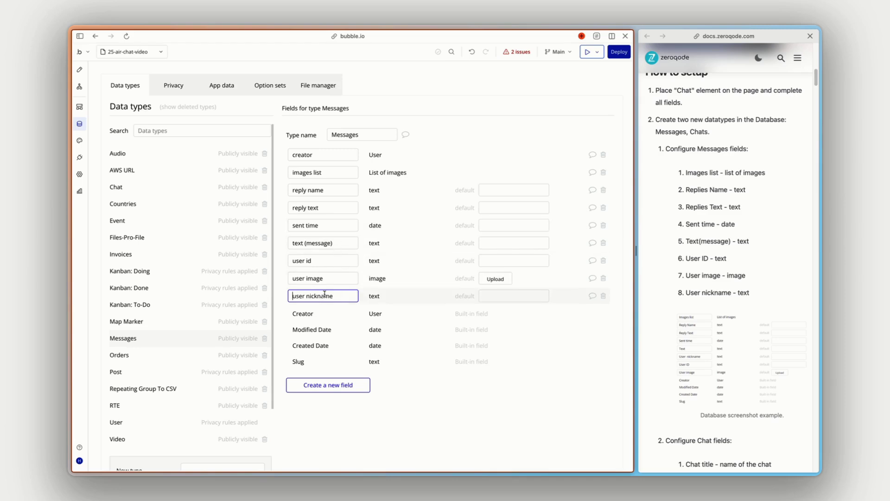
{"action": "left_click", "coordinate": [468, 399]}
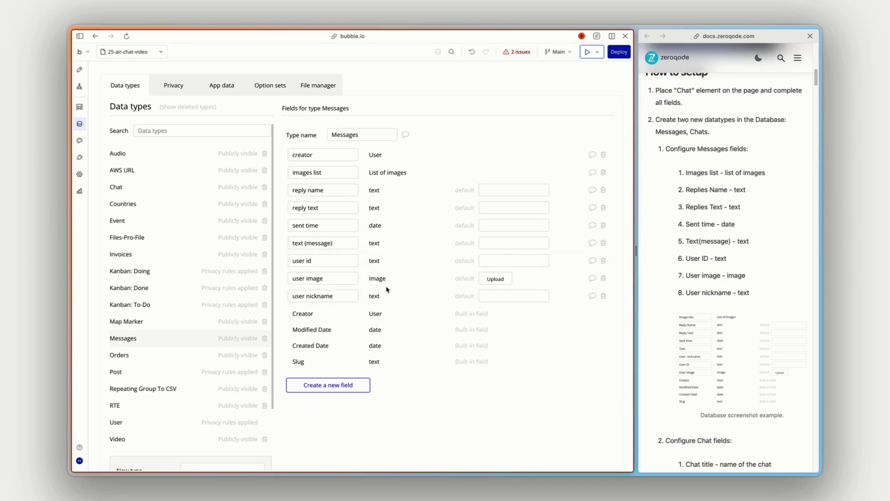
Show the fields of the Chat data type and compare them with the documentation's Configure Chat fields section
{"action": "left_click", "coordinate": [164, 193]}
{"action": "left_click", "coordinate": [720, 226]}
{"action": "scroll", "coordinate": [720, 226], "scroll_direction": "down", "scroll_amount": 5}
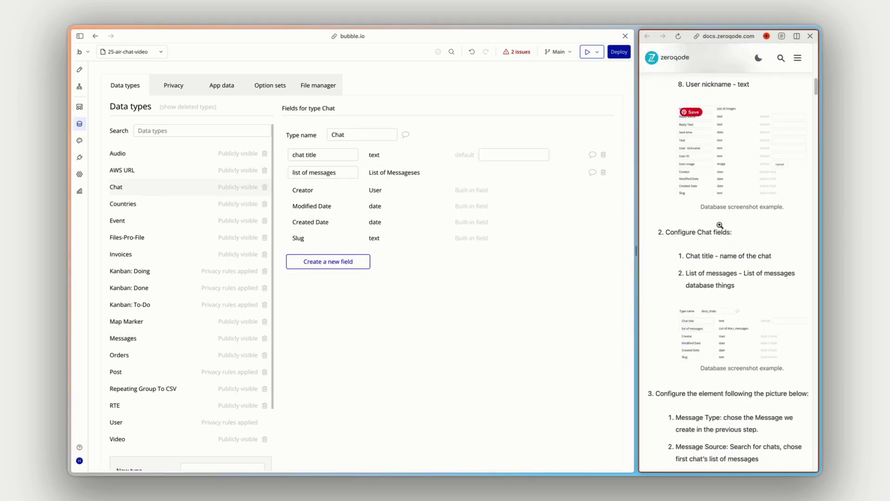
{"action": "scroll", "coordinate": [720, 226], "scroll_direction": "down", "scroll_amount": 2}
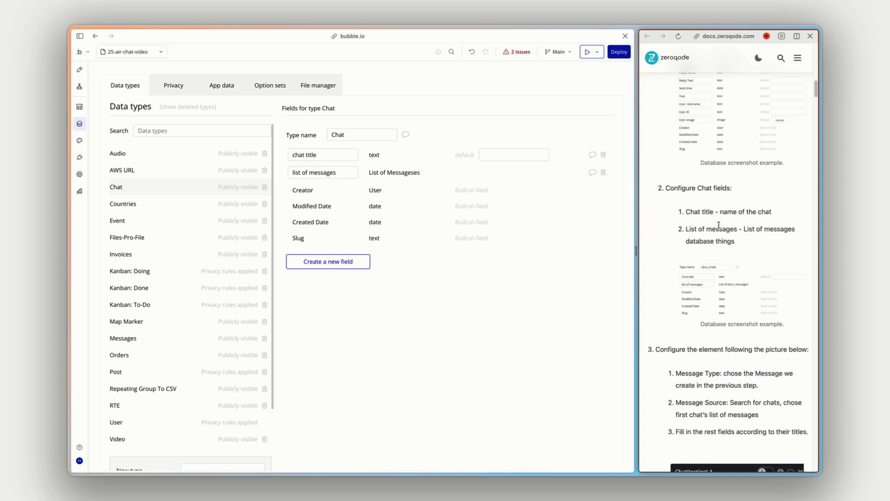
{"action": "scroll", "coordinate": [718, 225], "scroll_direction": "down", "scroll_amount": 1}
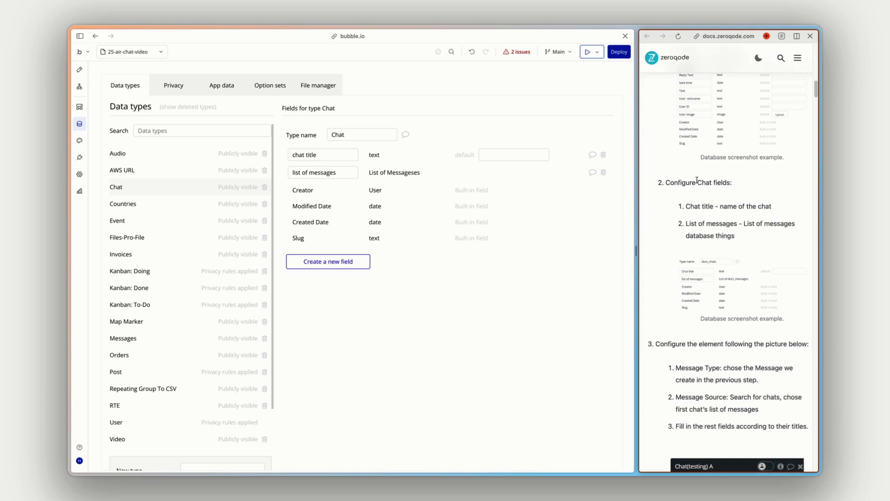
{"action": "triple_click", "coordinate": [327, 173]}
{"action": "left_click", "coordinate": [383, 174]}
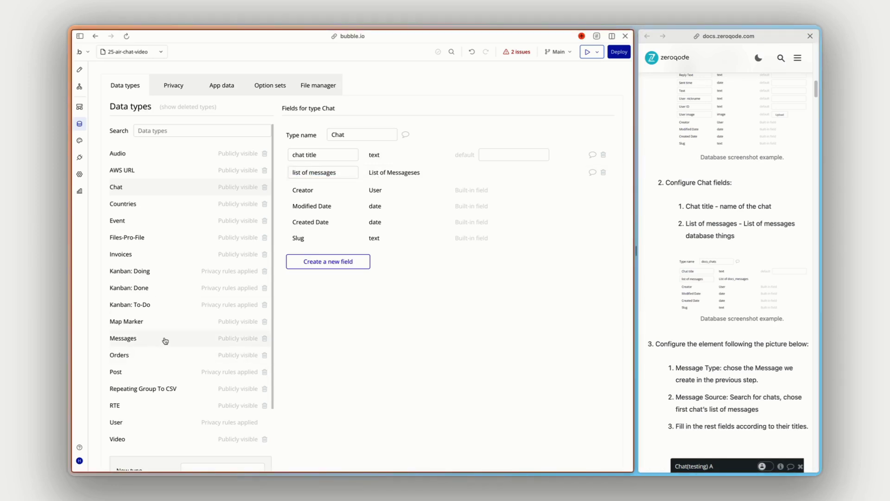
{"action": "left_click", "coordinate": [362, 261]}
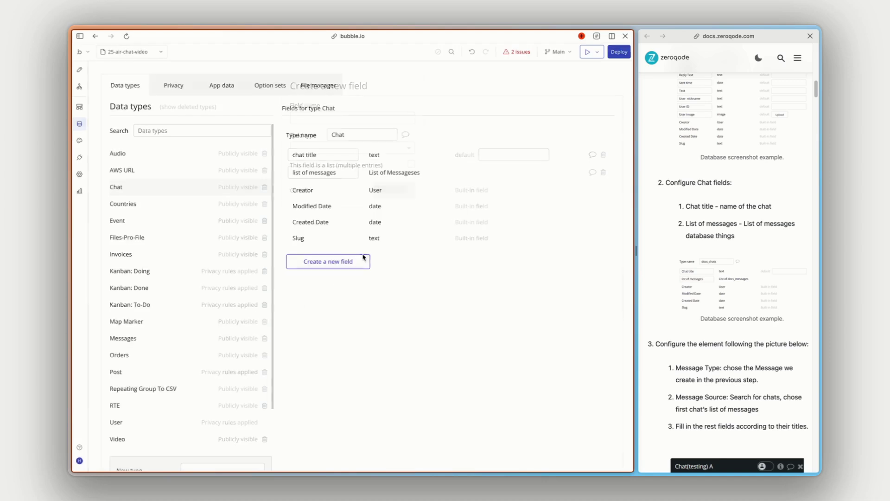
{"action": "left_click", "coordinate": [345, 116]}
{"action": "type", "text": "me"}
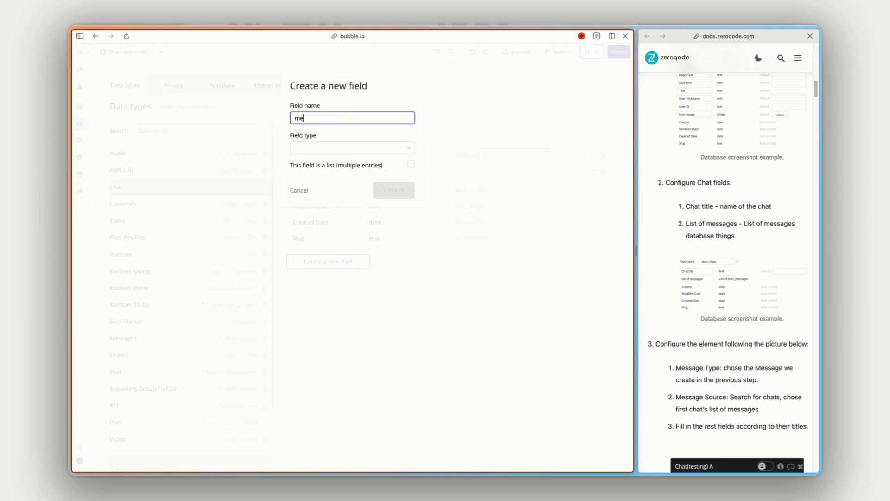
{"action": "type", "text": "ssages"}
{"action": "left_click", "coordinate": [334, 146]}
{"action": "type", "text": "mess"}
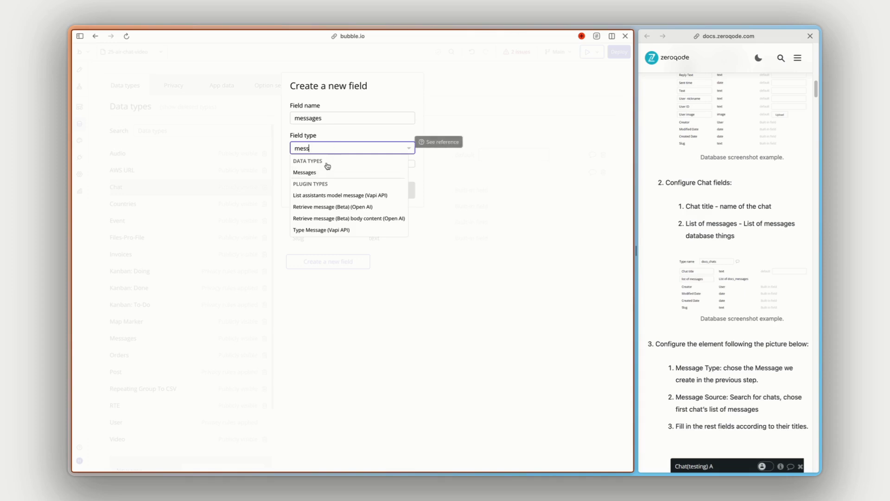
{"action": "left_click", "coordinate": [323, 173]}
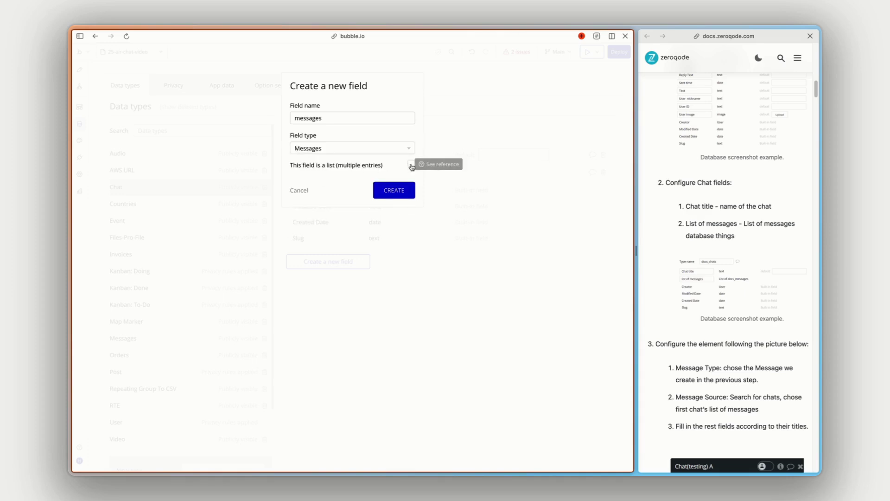
{"action": "left_click", "coordinate": [324, 149]}
{"action": "left_click", "coordinate": [337, 145]}
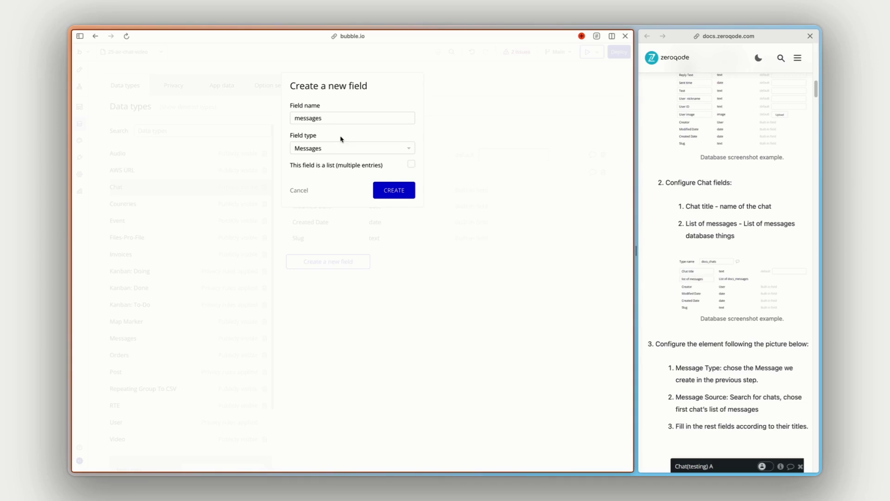
{"action": "left_click", "coordinate": [301, 191]}
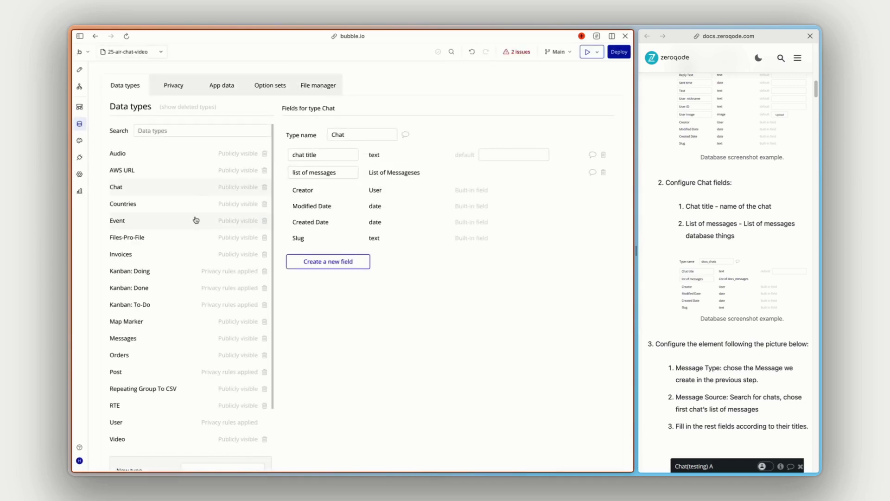
Return to the page design and set the Chat A element's Message Type to Messages, following the documented element configuration
{"action": "left_click", "coordinate": [157, 338]}
{"action": "left_click", "coordinate": [164, 190]}
{"action": "left_click", "coordinate": [85, 70]}
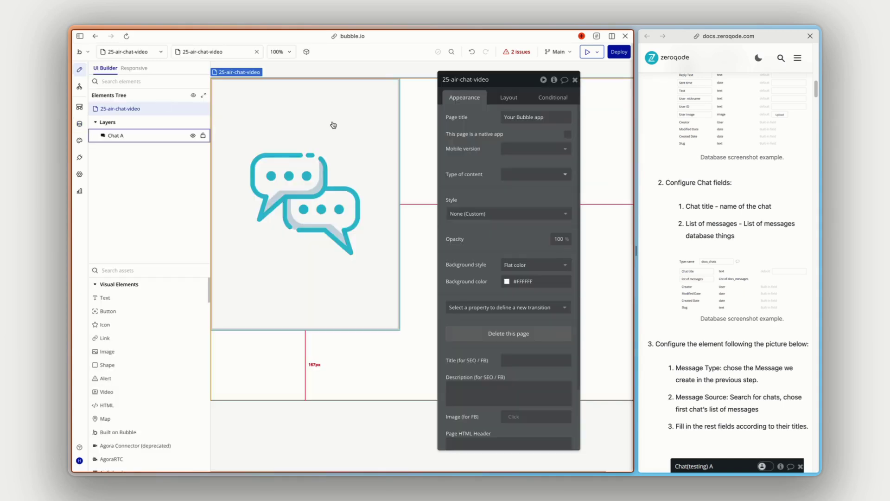
{"action": "left_click", "coordinate": [121, 136]}
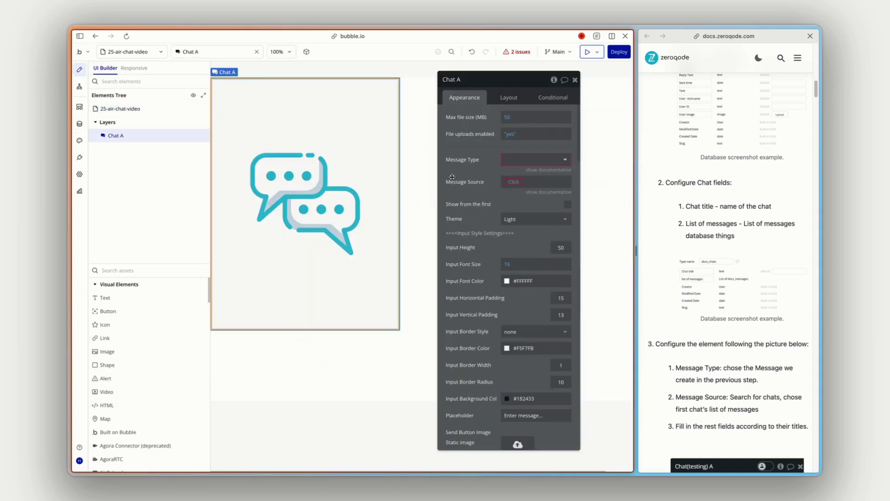
{"action": "scroll", "coordinate": [656, 226], "scroll_direction": "down", "scroll_amount": 5}
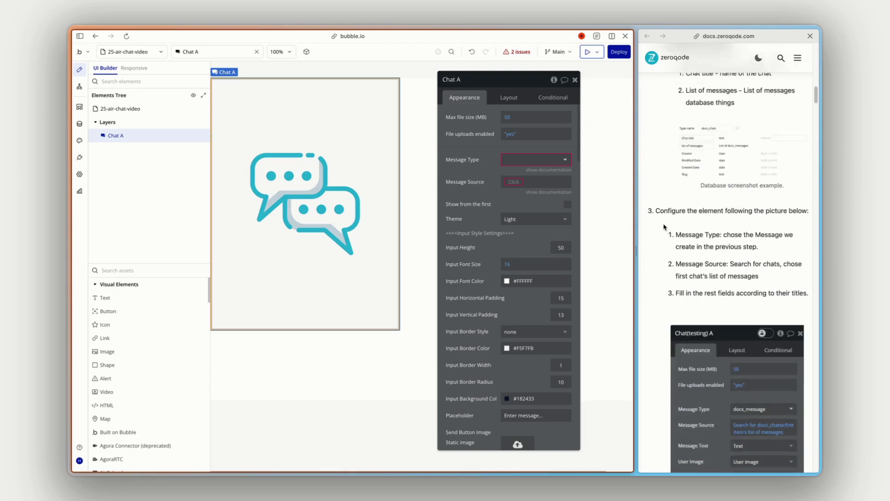
{"action": "scroll", "coordinate": [663, 226], "scroll_direction": "down", "scroll_amount": 2}
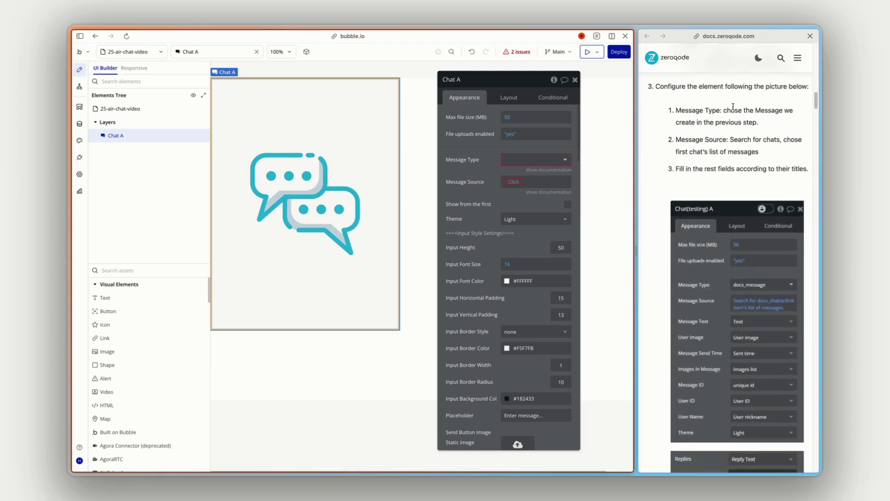
{"action": "left_click", "coordinate": [528, 159]}
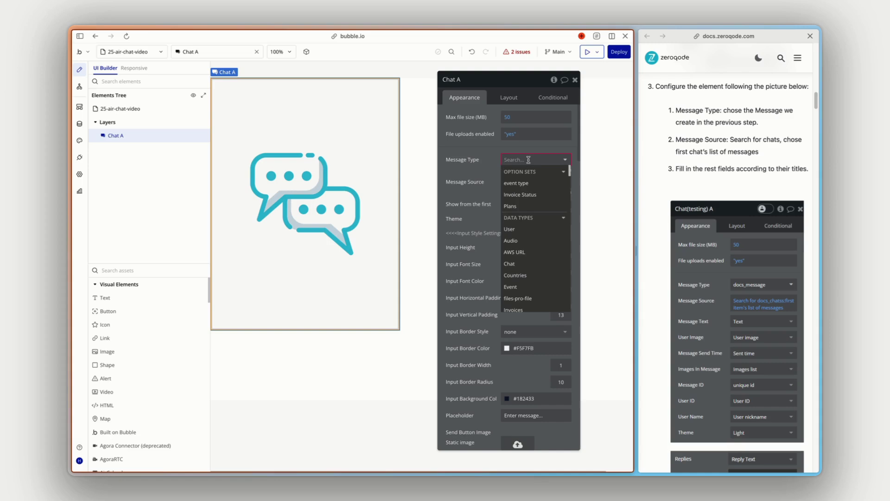
{"action": "type", "text": "mess"}
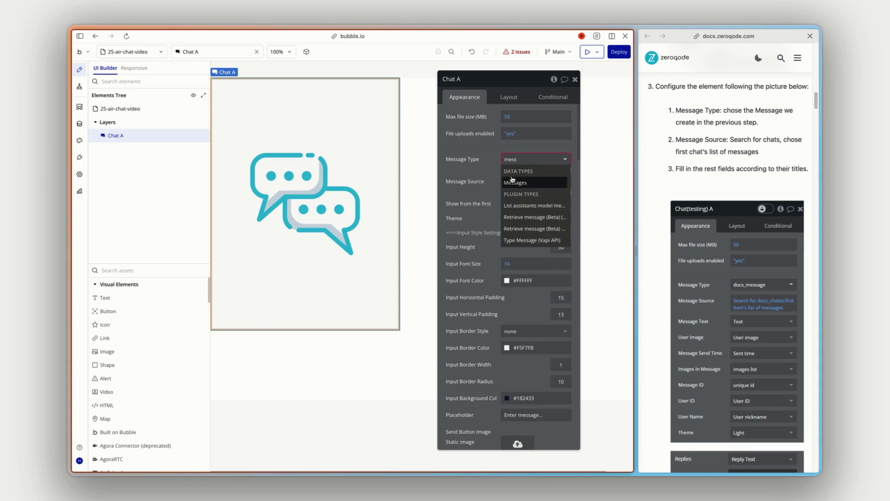
{"action": "left_click", "coordinate": [522, 184]}
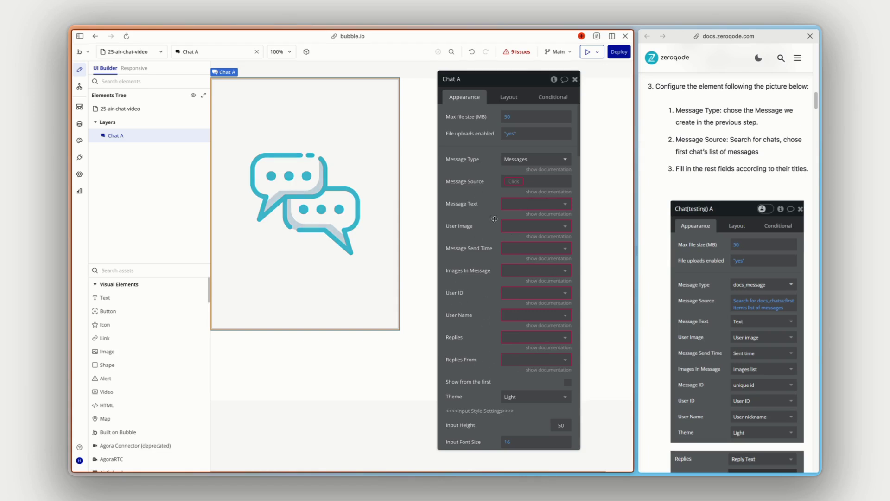
Set Chat A's Message Source to "Search for Chats:first item's list of messages"
{"action": "left_click", "coordinate": [515, 180]}
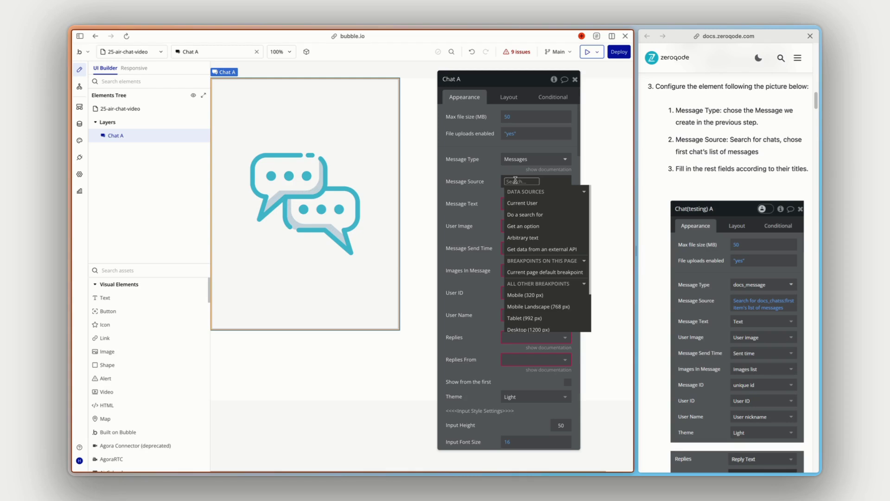
{"action": "left_click", "coordinate": [523, 214]}
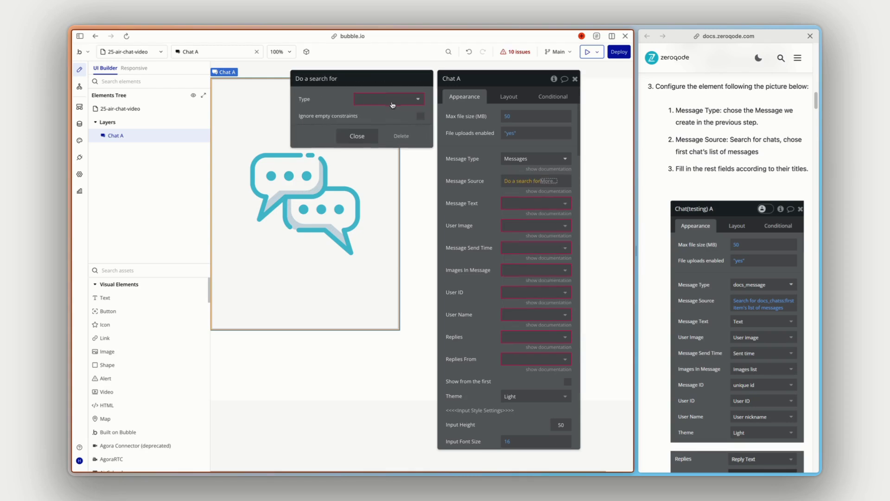
{"action": "left_click", "coordinate": [391, 99]}
{"action": "left_click", "coordinate": [376, 156]}
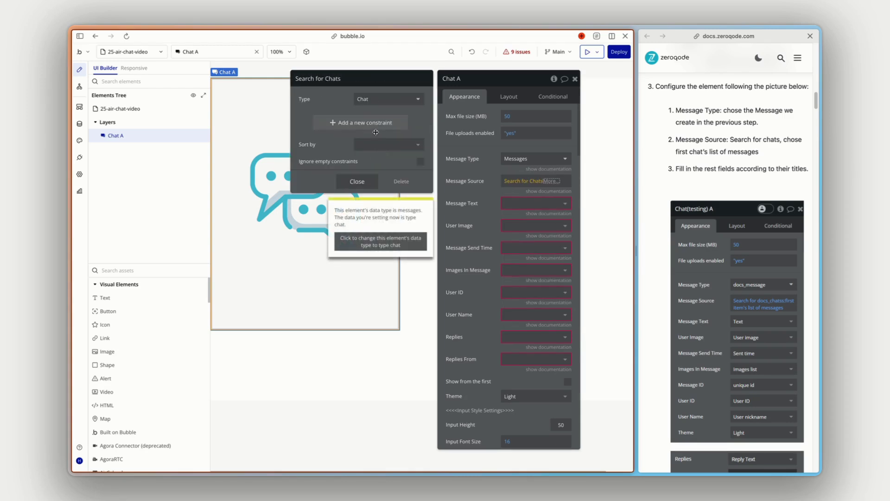
{"action": "left_click", "coordinate": [551, 181]}
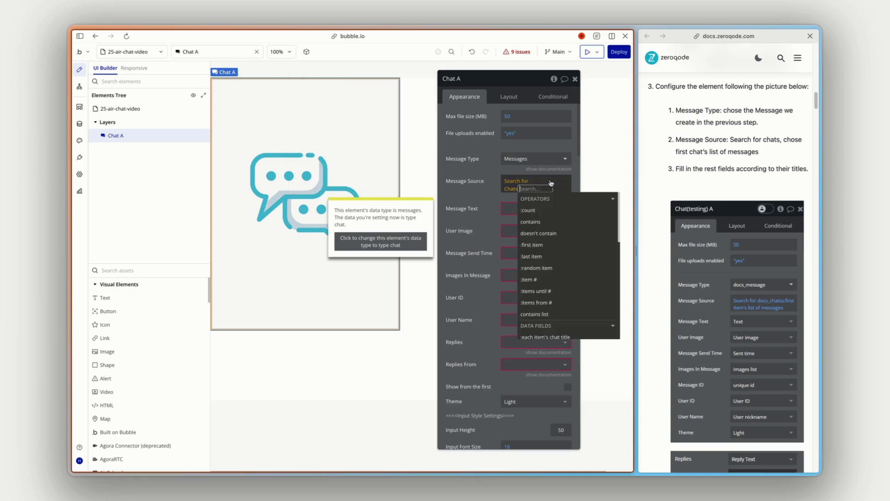
{"action": "left_click", "coordinate": [533, 244]}
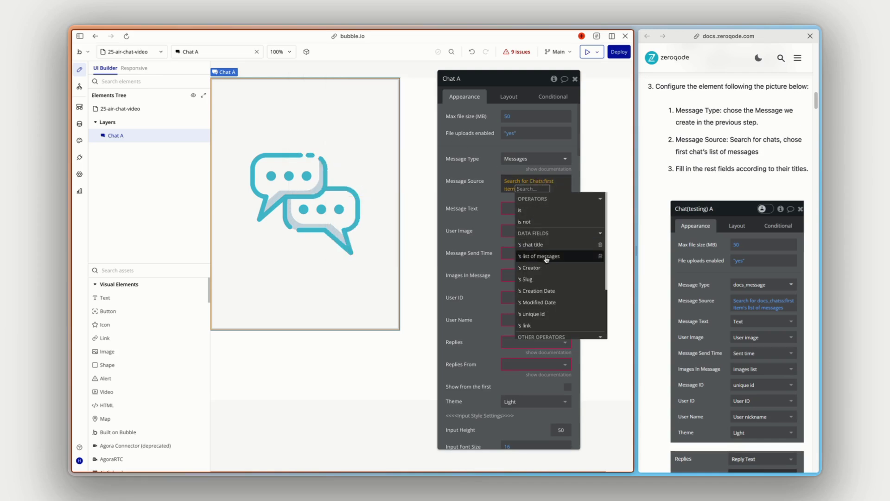
{"action": "left_click", "coordinate": [546, 257]}
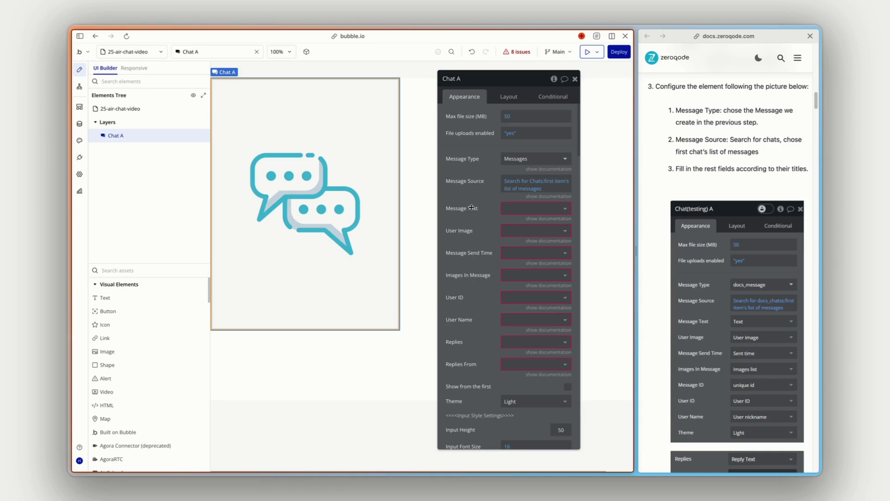
Map Chat A's Message Text to text (message), User Image to user image, and Message Send Time to Creation Date
{"action": "left_click", "coordinate": [510, 208]}
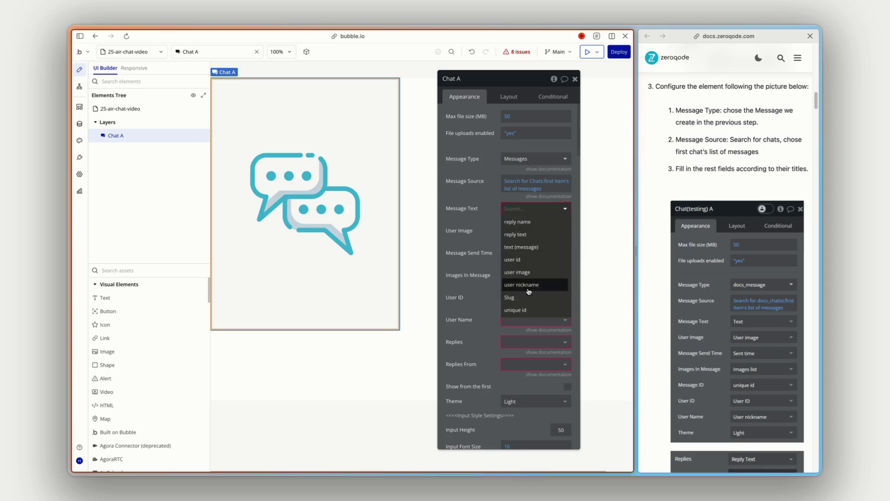
{"action": "left_click", "coordinate": [521, 247]}
{"action": "left_click", "coordinate": [510, 230]}
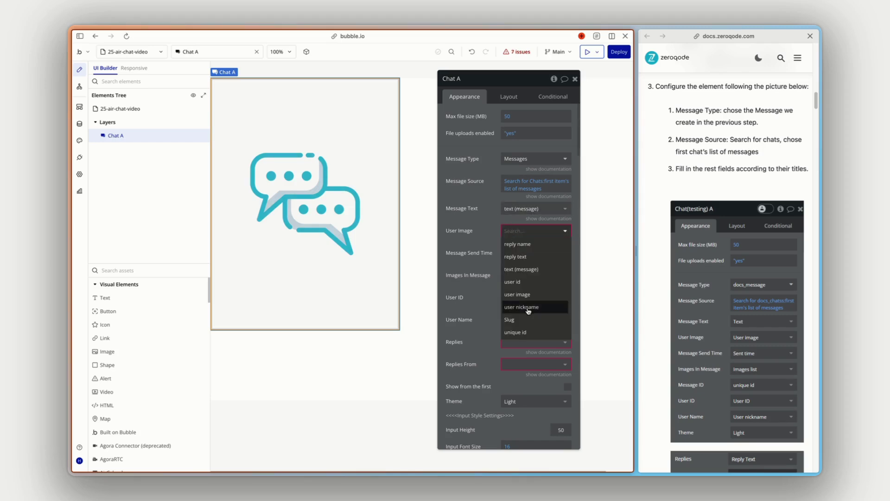
{"action": "left_click", "coordinate": [524, 294]}
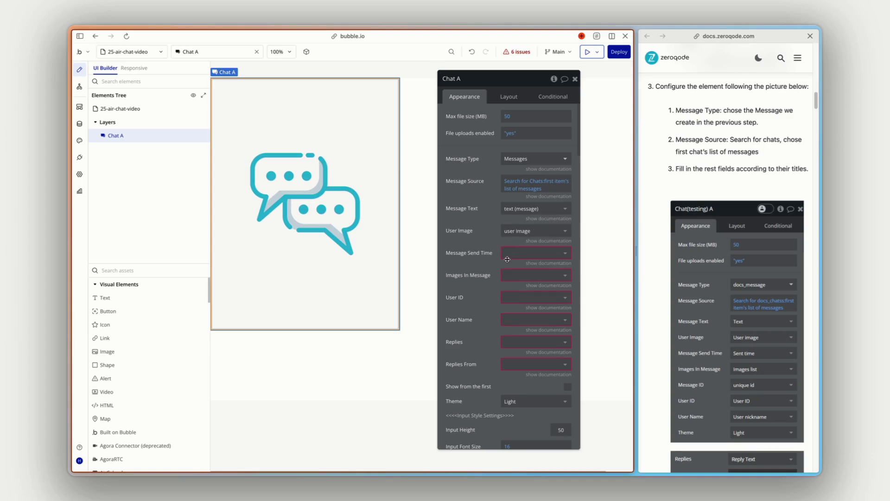
{"action": "left_click", "coordinate": [513, 253]}
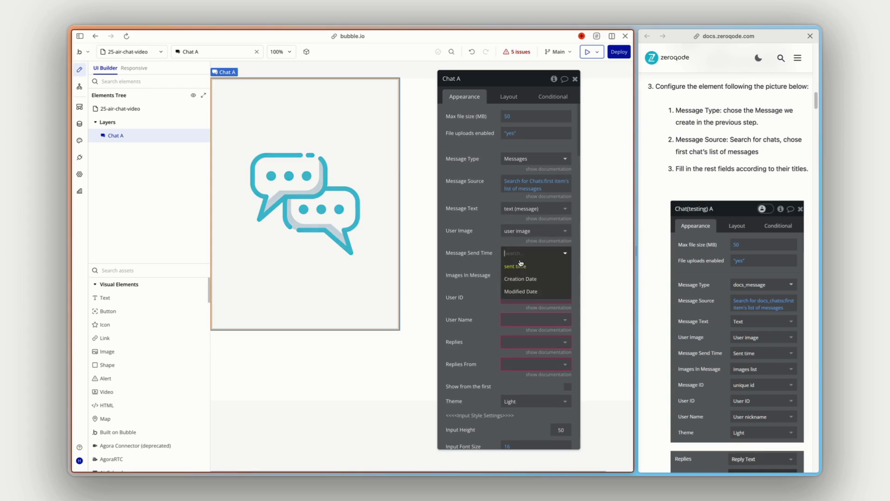
{"action": "left_click", "coordinate": [520, 279]}
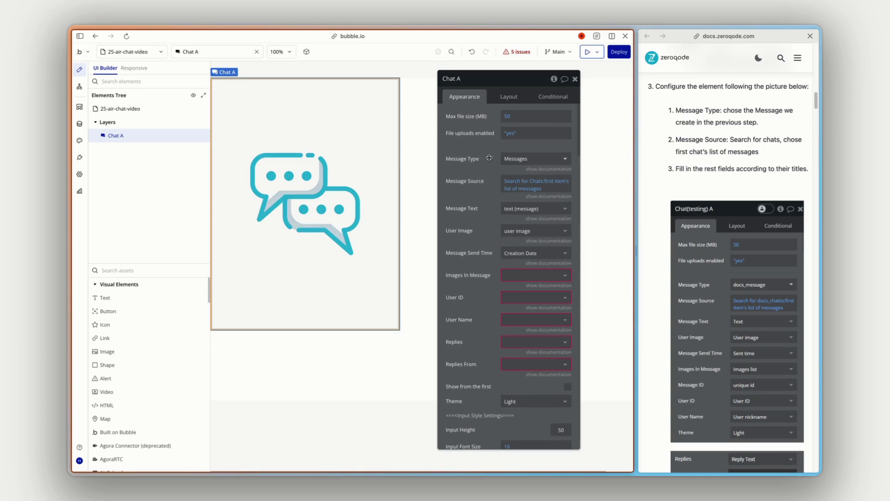
Map Chat A's Images In Message to images list, User ID to user id, and User Name to user nickname
{"action": "scroll", "coordinate": [491, 183], "scroll_direction": "down", "scroll_amount": 1}
{"action": "left_click", "coordinate": [511, 262]}
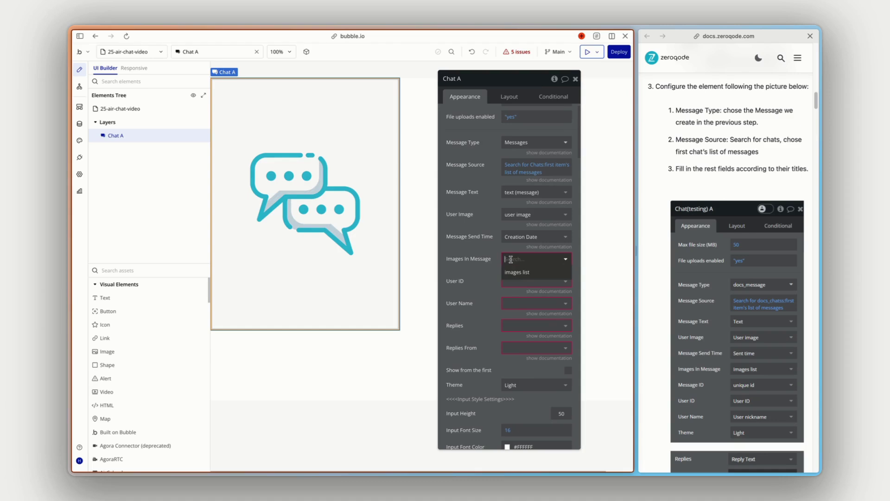
{"action": "left_click", "coordinate": [512, 271]}
{"action": "left_click", "coordinate": [512, 278]}
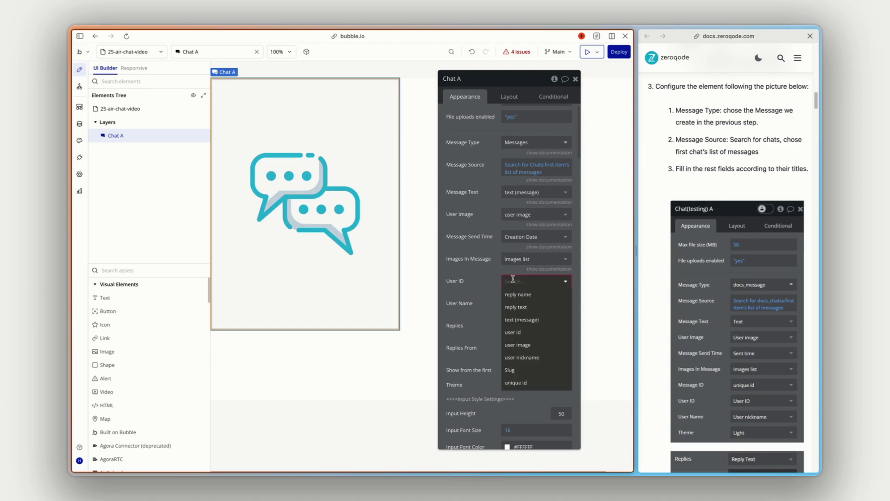
{"action": "left_click", "coordinate": [518, 332]}
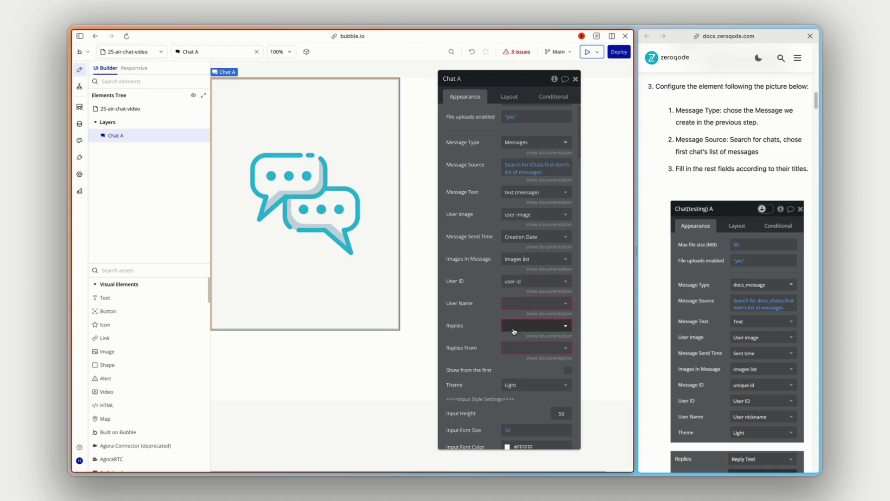
{"action": "left_click", "coordinate": [516, 302]}
{"action": "left_click", "coordinate": [521, 379]}
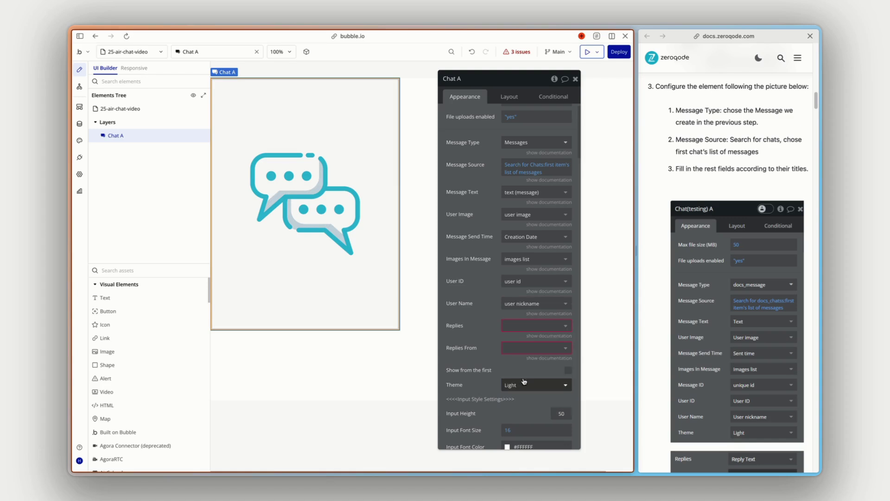
Map Chat A's Replies to reply text and Replies From to reply name
{"action": "left_click", "coordinate": [513, 323]}
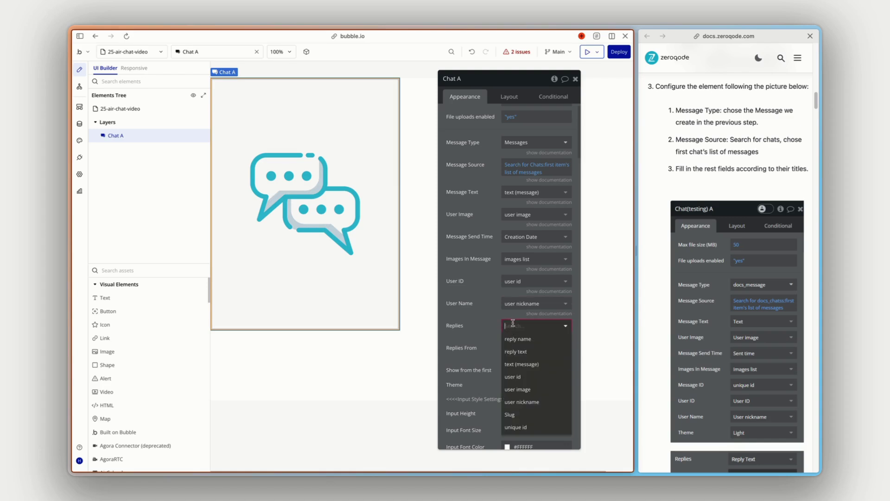
{"action": "left_click", "coordinate": [520, 354]}
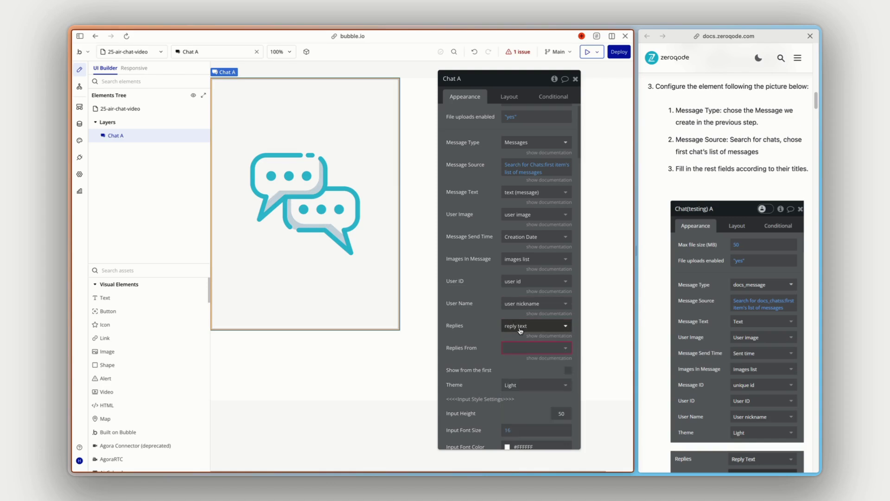
{"action": "left_click", "coordinate": [519, 353]}
{"action": "left_click", "coordinate": [529, 370]}
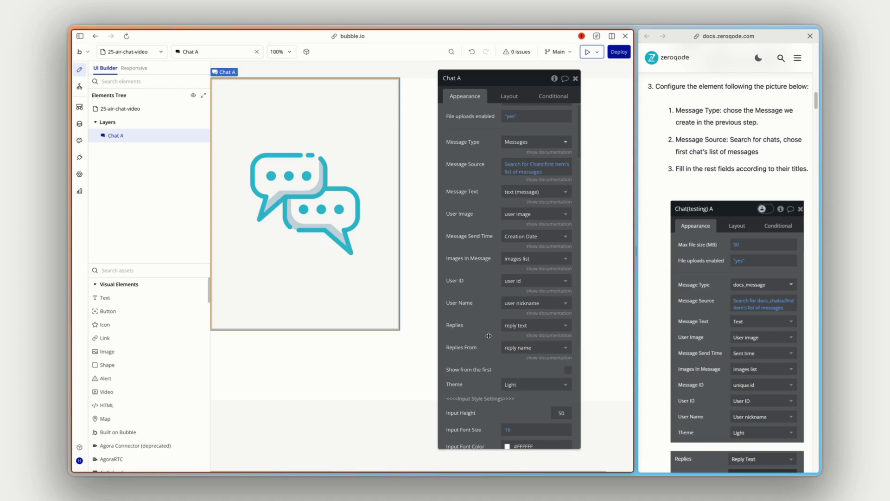
{"action": "scroll", "coordinate": [466, 204], "scroll_direction": "up", "scroll_amount": 1}
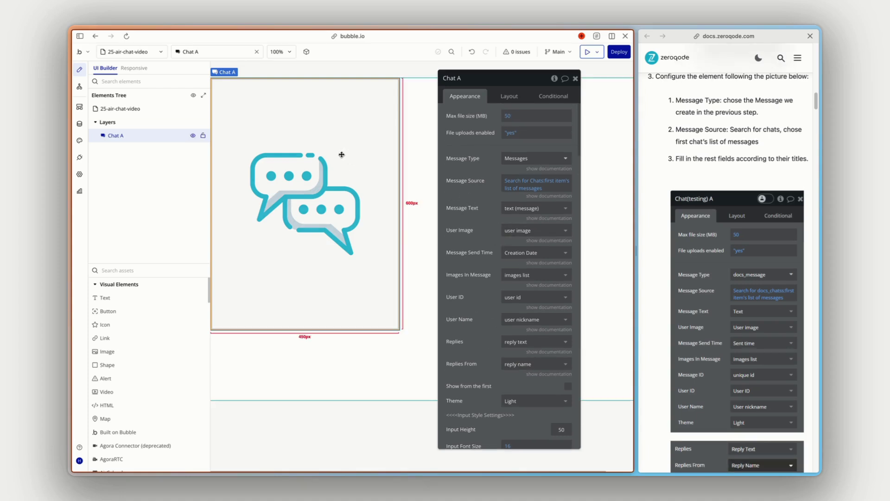
Check which Theme options are available for Chat A without changing the selection
{"action": "scroll", "coordinate": [473, 242], "scroll_direction": "down", "scroll_amount": 8}
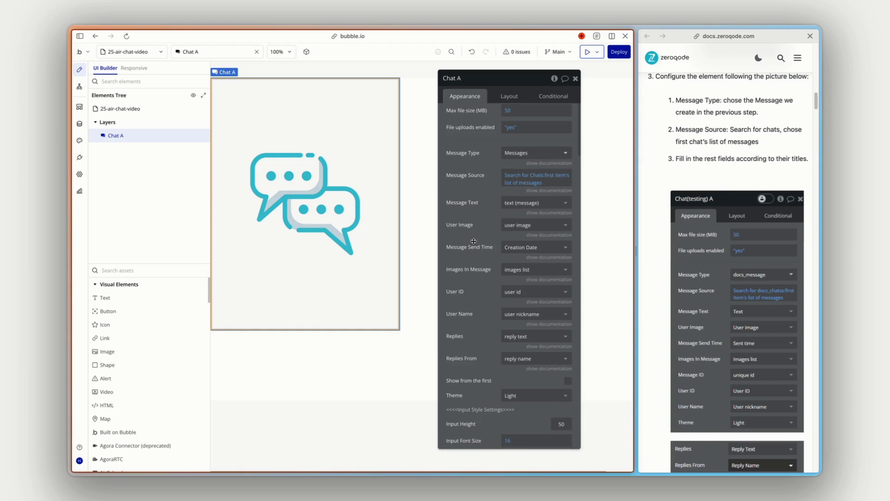
{"action": "scroll", "coordinate": [472, 242], "scroll_direction": "down", "scroll_amount": 4}
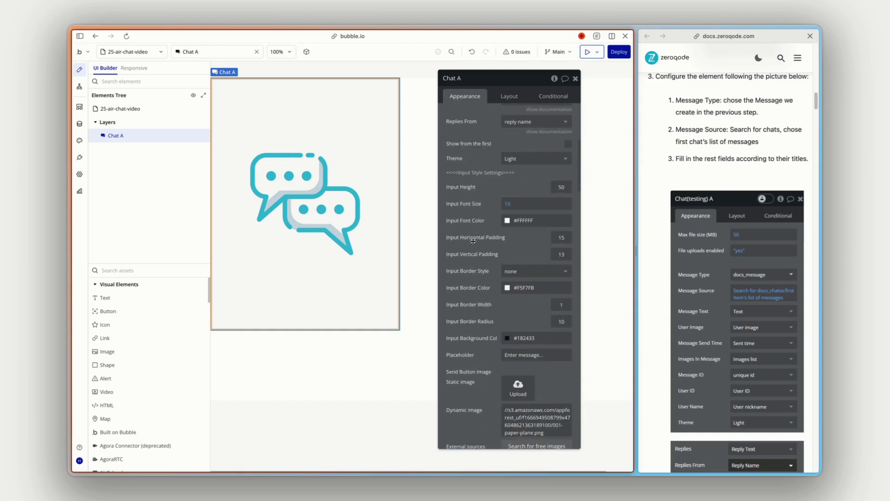
{"action": "left_click", "coordinate": [513, 158]}
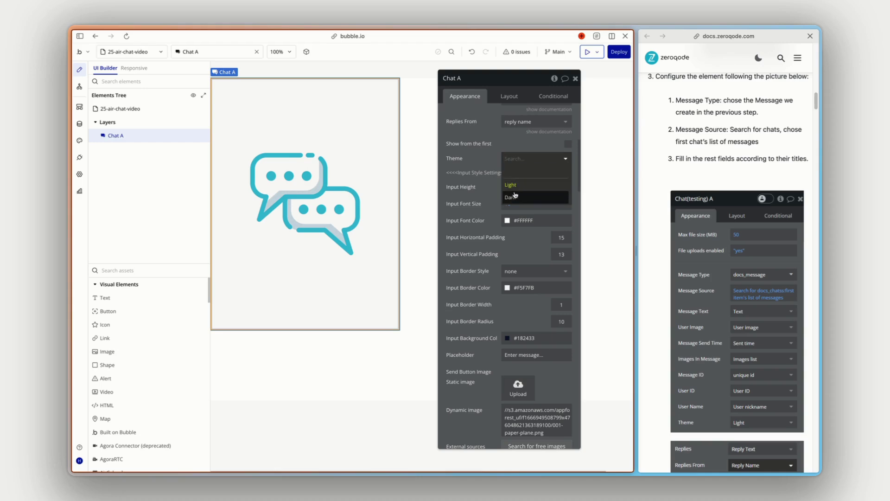
{"action": "left_click", "coordinate": [487, 156]}
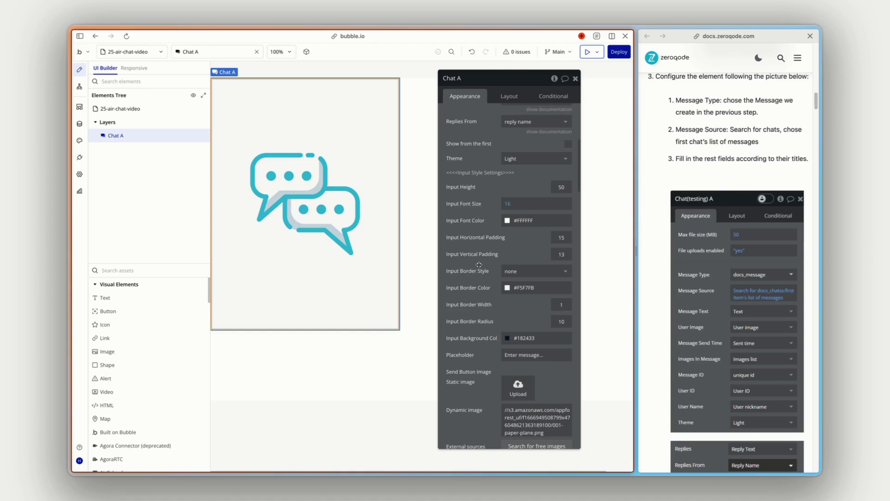
Change Chat A's input placeholder to "Enter your message..."
{"action": "scroll", "coordinate": [482, 305], "scroll_direction": "down", "scroll_amount": 3}
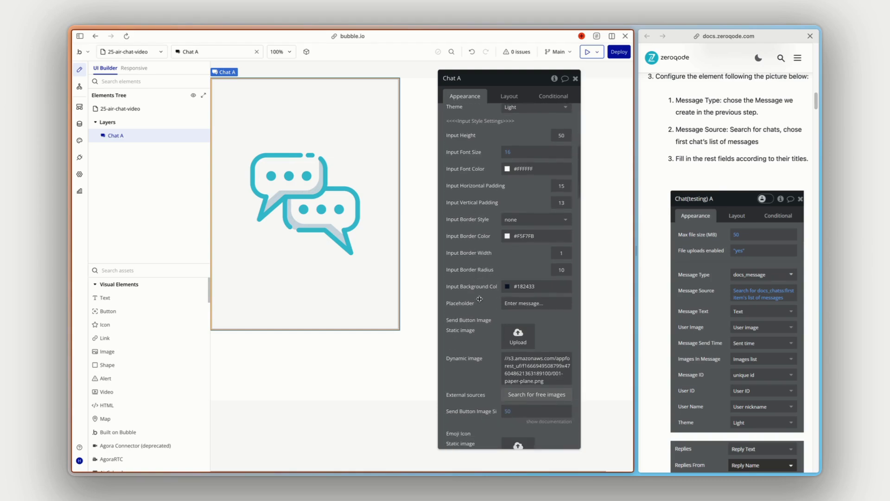
{"action": "scroll", "coordinate": [509, 265], "scroll_direction": "down", "scroll_amount": 1}
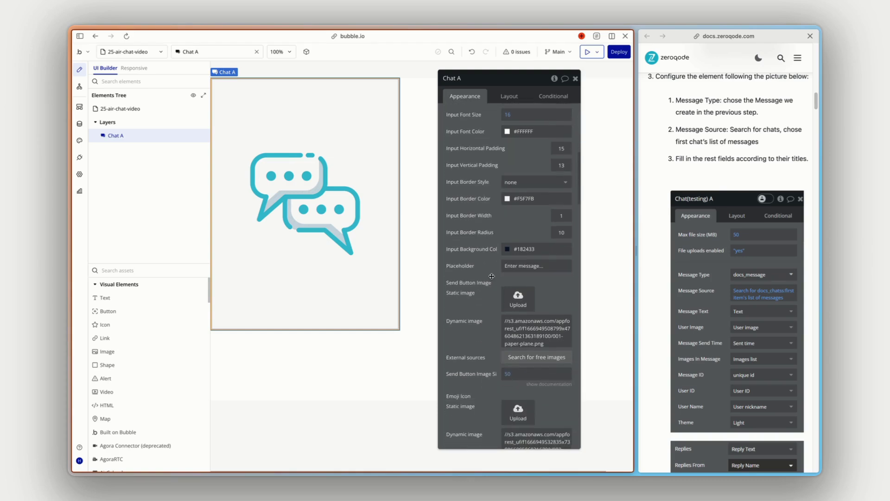
{"action": "left_click", "coordinate": [519, 255]}
{"action": "left_click", "coordinate": [519, 255]}
{"action": "type", "text": "your"}
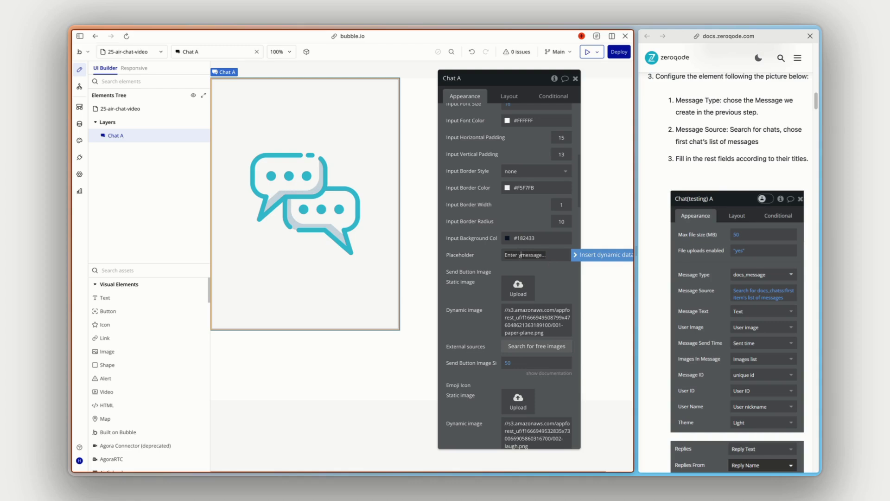
{"action": "left_click", "coordinate": [473, 266]}
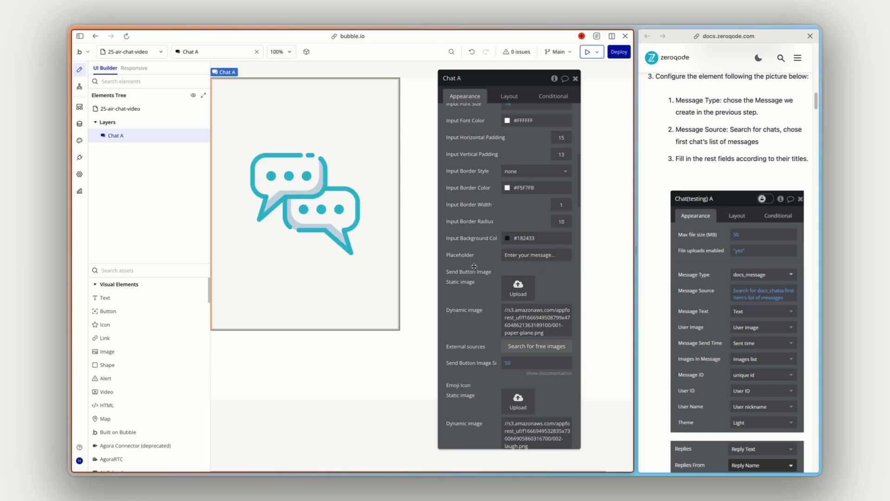
Examine Chat A's send button, emoji icon and uploader image settings, along with its Bottom Bar Settings
{"action": "scroll", "coordinate": [474, 267], "scroll_direction": "down", "scroll_amount": 1}
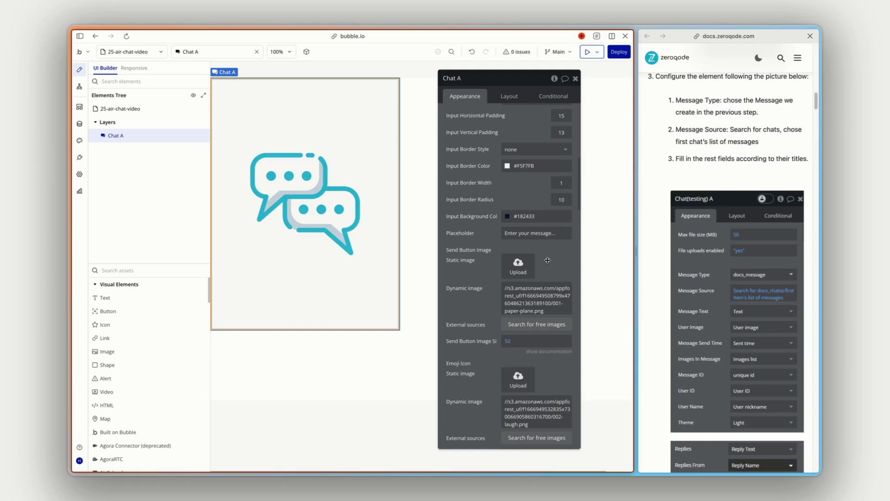
{"action": "scroll", "coordinate": [466, 276], "scroll_direction": "down", "scroll_amount": 1}
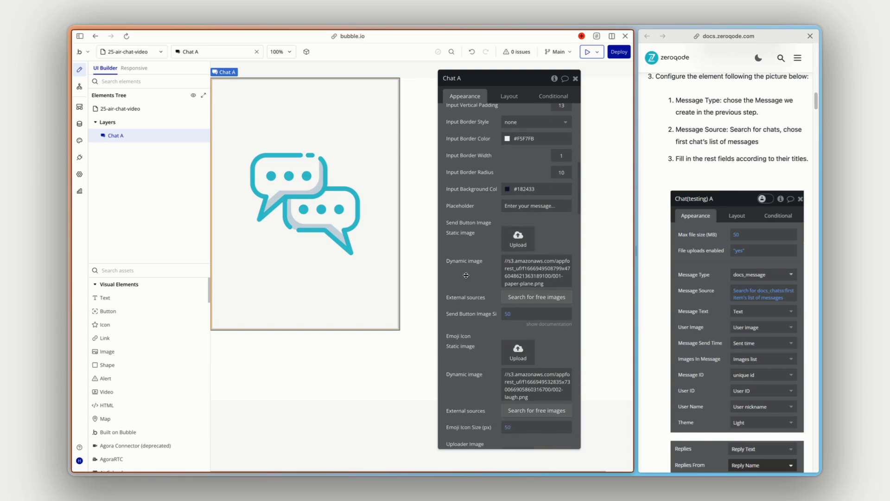
{"action": "scroll", "coordinate": [466, 275], "scroll_direction": "down", "scroll_amount": 3}
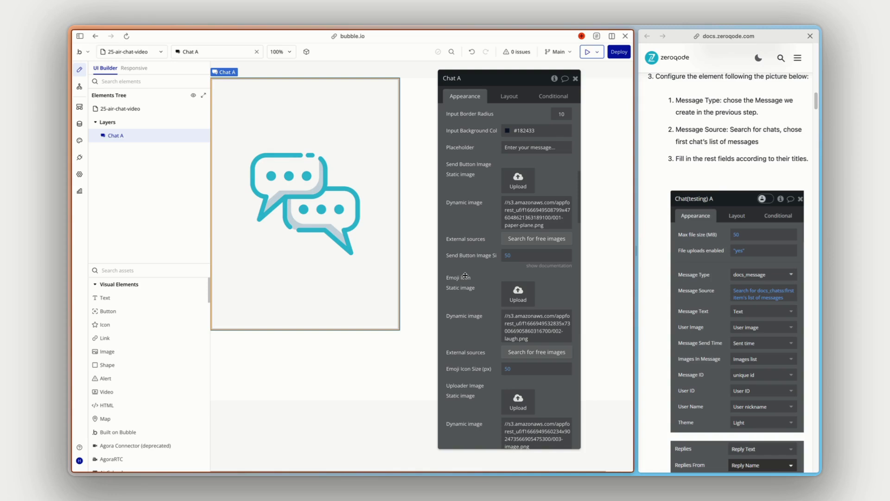
{"action": "scroll", "coordinate": [465, 275], "scroll_direction": "down", "scroll_amount": 2}
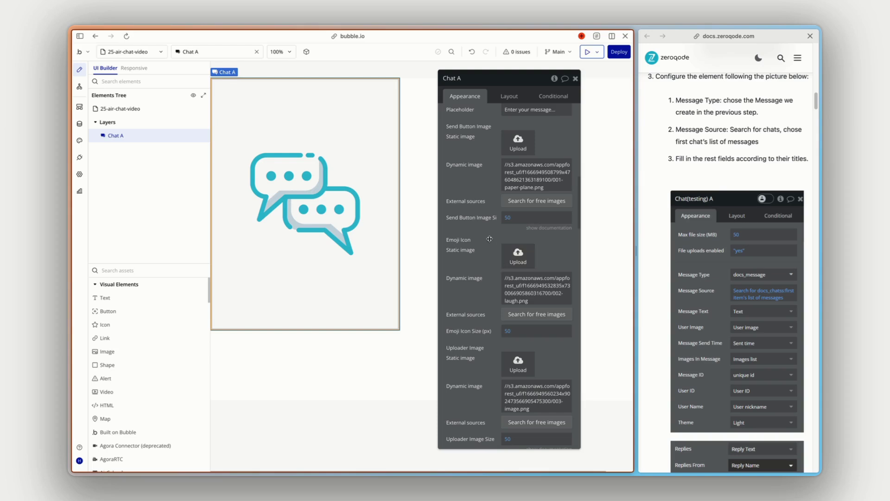
{"action": "scroll", "coordinate": [466, 315], "scroll_direction": "down", "scroll_amount": 1}
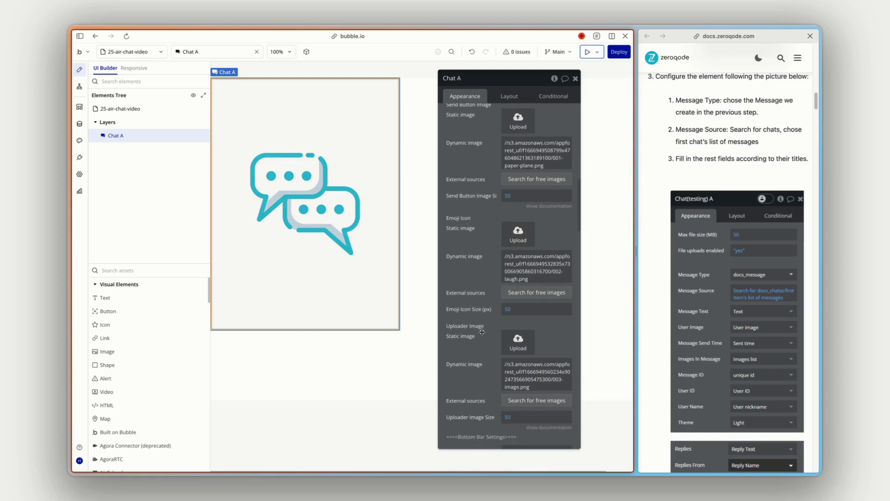
{"action": "scroll", "coordinate": [479, 327], "scroll_direction": "down", "scroll_amount": 10}
{"action": "scroll", "coordinate": [479, 325], "scroll_direction": "down", "scroll_amount": 3}
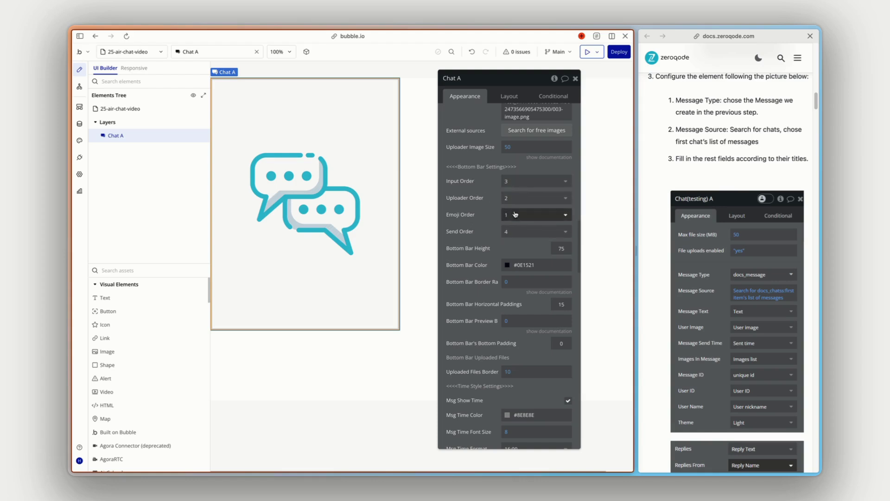
{"action": "scroll", "coordinate": [477, 219], "scroll_direction": "down", "scroll_amount": 1}
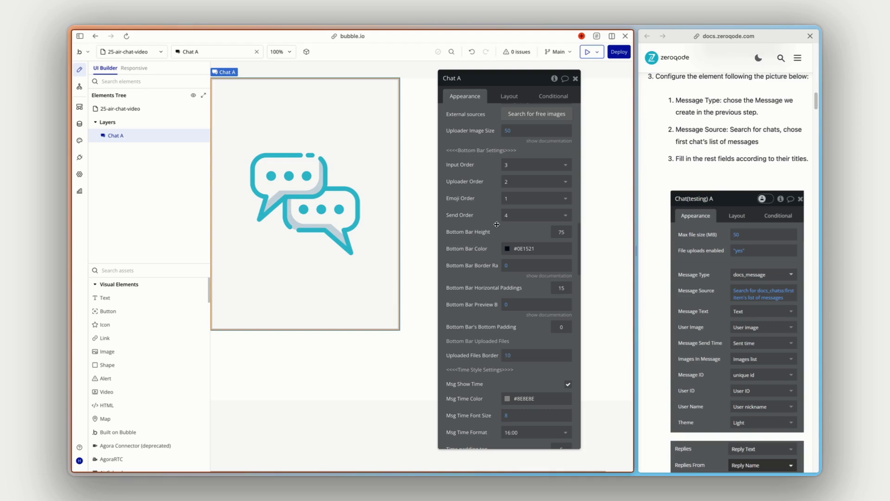
{"action": "scroll", "coordinate": [478, 224], "scroll_direction": "down", "scroll_amount": 5}
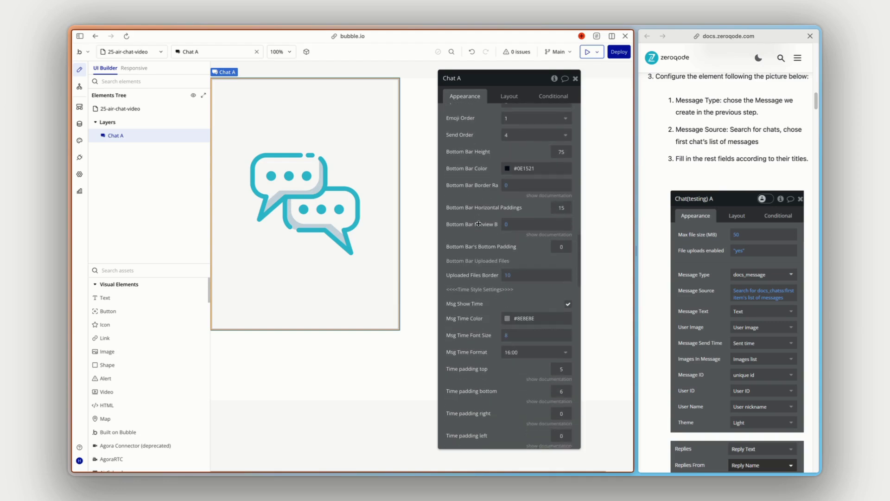
{"action": "scroll", "coordinate": [478, 224], "scroll_direction": "down", "scroll_amount": 3}
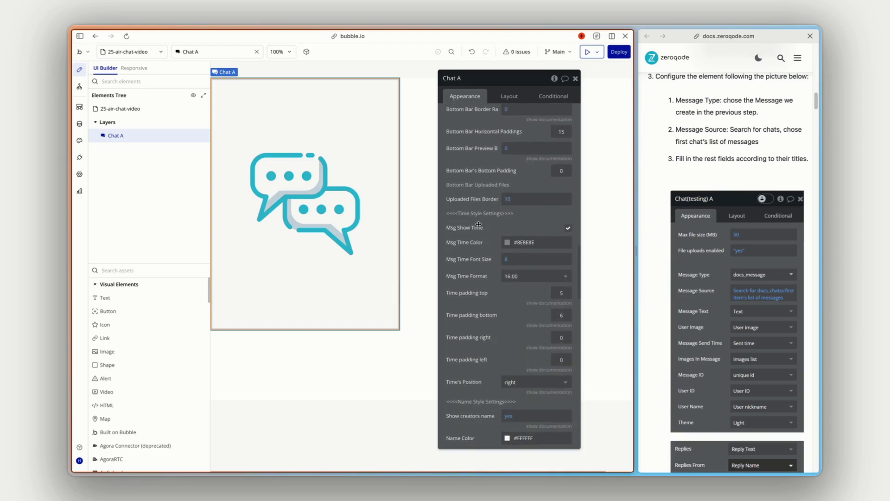
Review Chat A's remaining style settings for time, name, image, messages, common styling, context menu and emoji bar
{"action": "scroll", "coordinate": [478, 224], "scroll_direction": "down", "scroll_amount": 2}
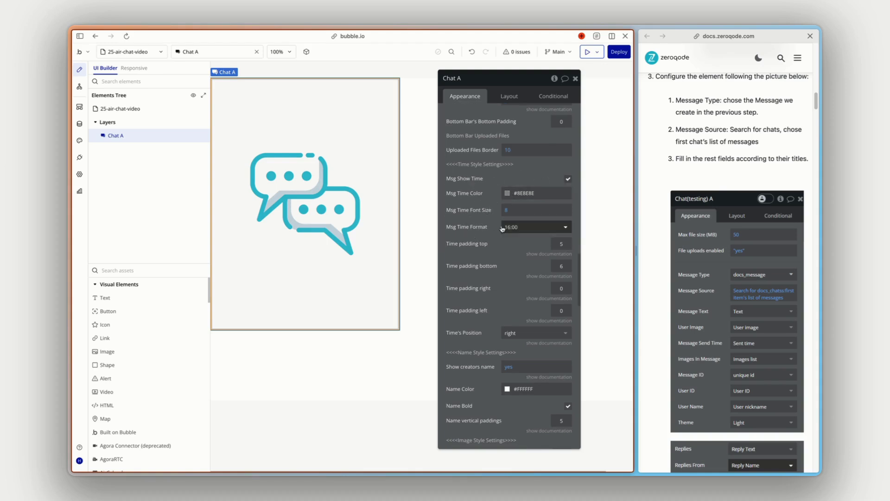
{"action": "scroll", "coordinate": [484, 221], "scroll_direction": "down", "scroll_amount": 2}
{"action": "scroll", "coordinate": [483, 232], "scroll_direction": "down", "scroll_amount": 7}
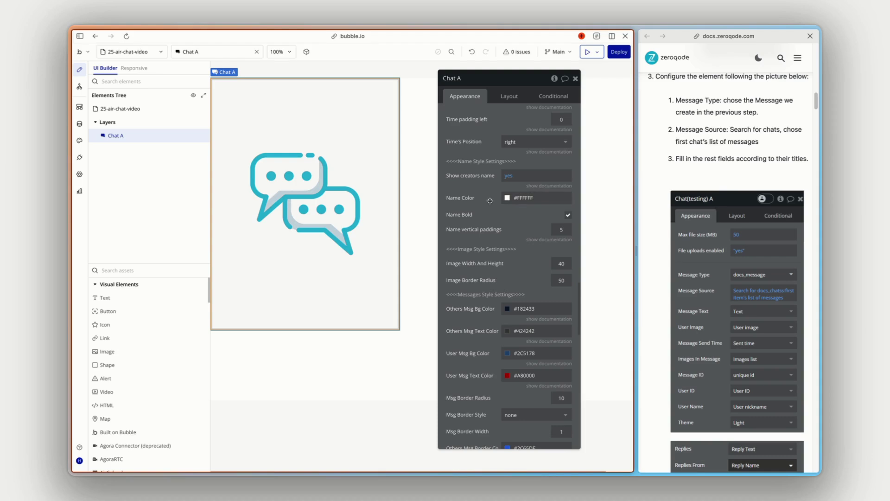
{"action": "scroll", "coordinate": [481, 207], "scroll_direction": "down", "scroll_amount": 5}
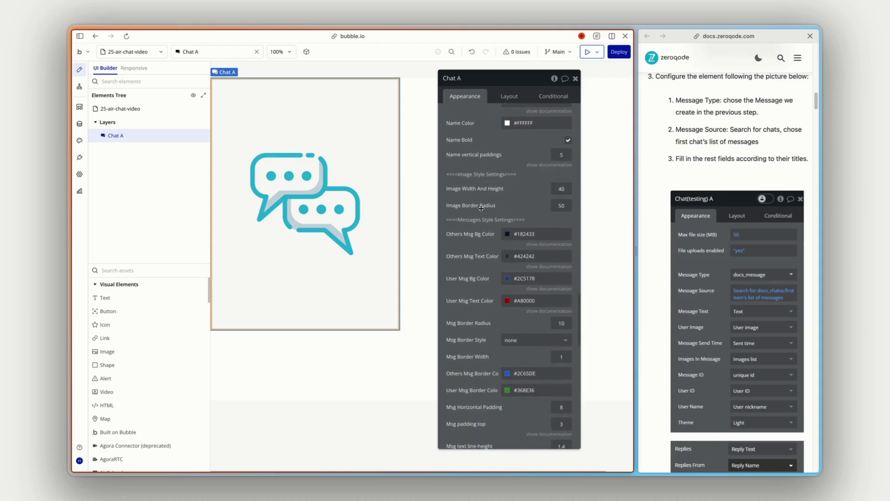
{"action": "scroll", "coordinate": [481, 209], "scroll_direction": "down", "scroll_amount": 4}
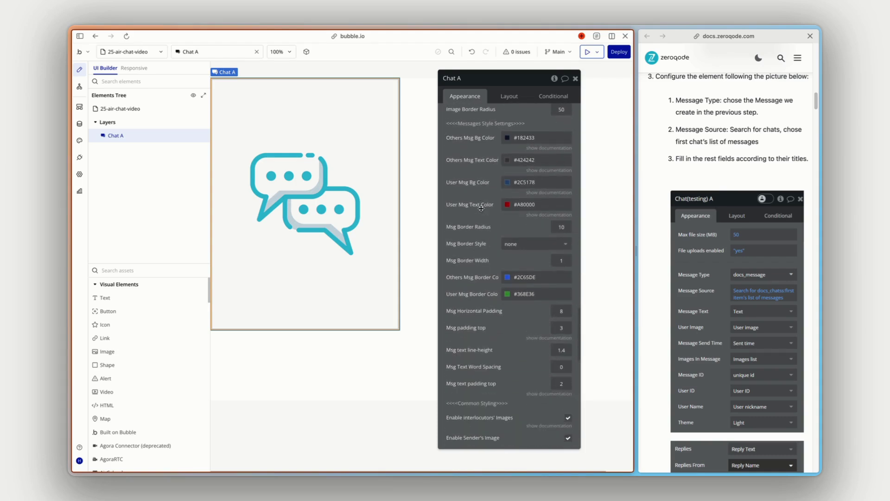
{"action": "scroll", "coordinate": [481, 208], "scroll_direction": "up", "scroll_amount": 1}
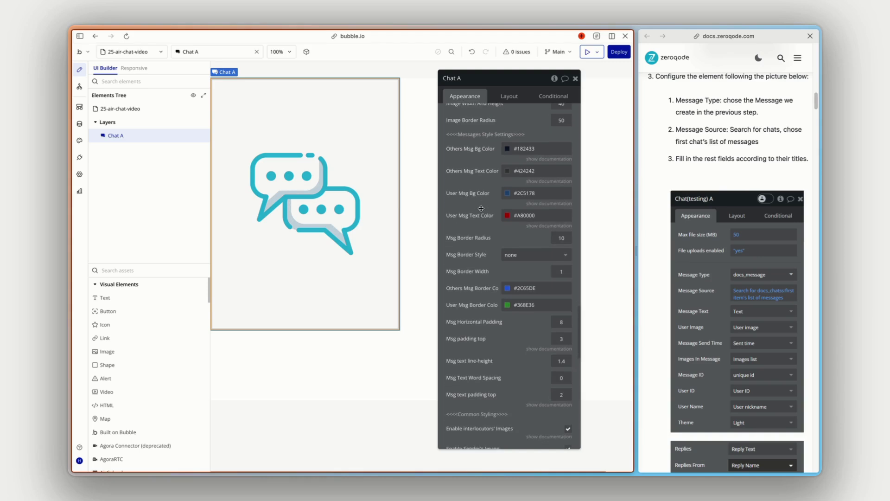
{"action": "scroll", "coordinate": [481, 208], "scroll_direction": "down", "scroll_amount": 1}
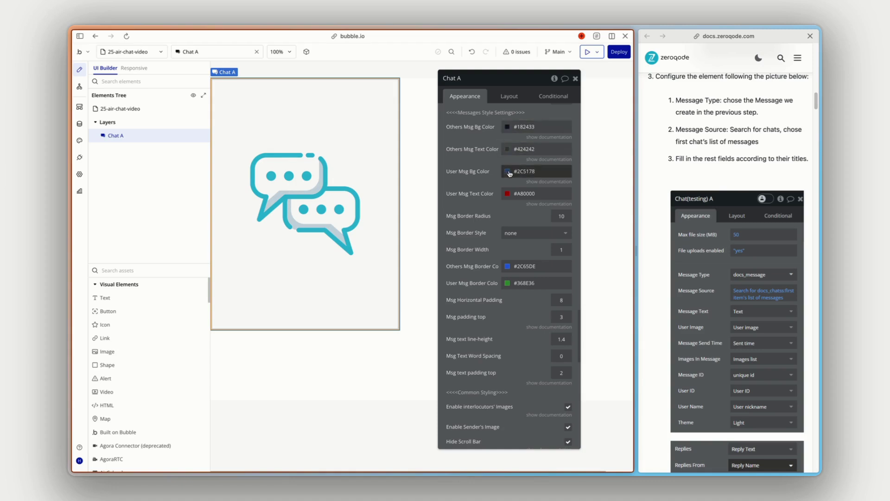
{"action": "scroll", "coordinate": [467, 167], "scroll_direction": "down", "scroll_amount": 3}
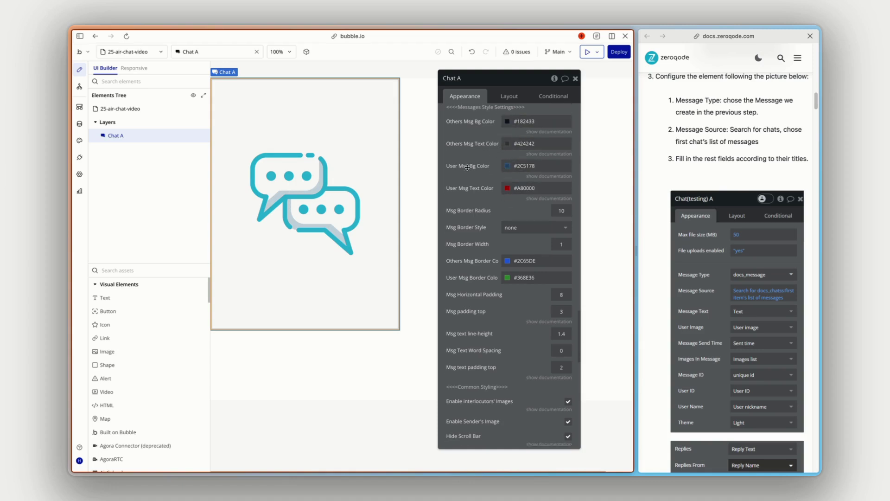
{"action": "scroll", "coordinate": [467, 167], "scroll_direction": "down", "scroll_amount": 8}
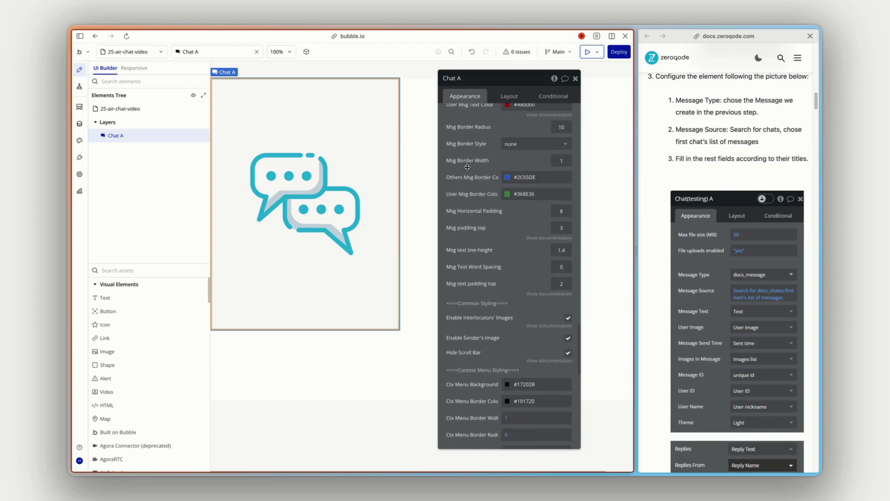
{"action": "scroll", "coordinate": [467, 168], "scroll_direction": "down", "scroll_amount": 3}
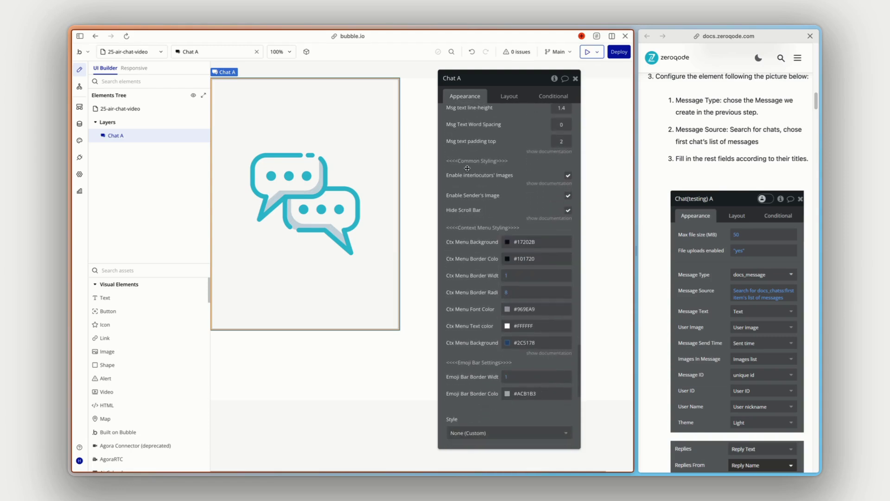
{"action": "scroll", "coordinate": [467, 169], "scroll_direction": "down", "scroll_amount": 4}
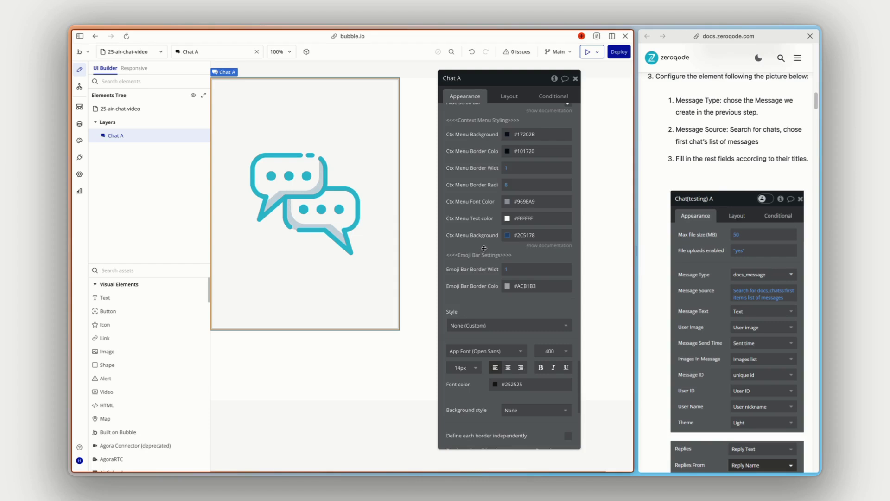
Read the documentation's section on configuring the workflow that saves and shows chat messages
{"action": "scroll", "coordinate": [484, 249], "scroll_direction": "up", "scroll_amount": 20}
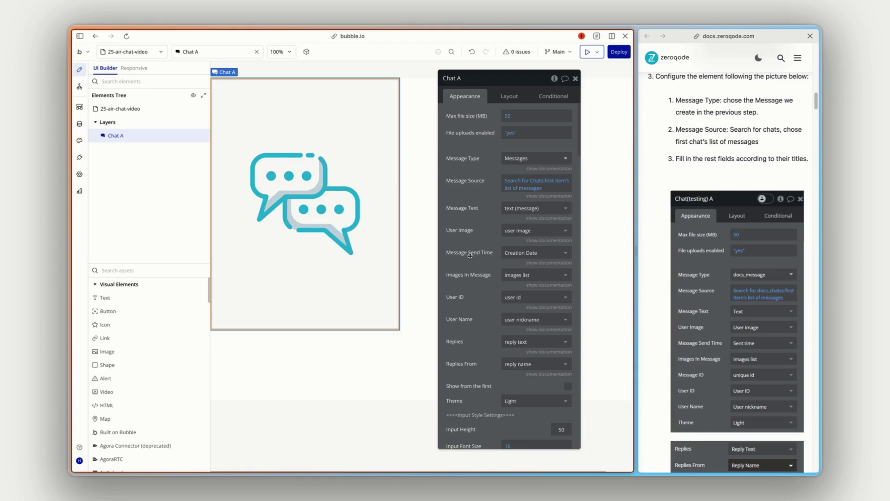
{"action": "left_click", "coordinate": [660, 233]}
{"action": "scroll", "coordinate": [661, 232], "scroll_direction": "down", "scroll_amount": 5}
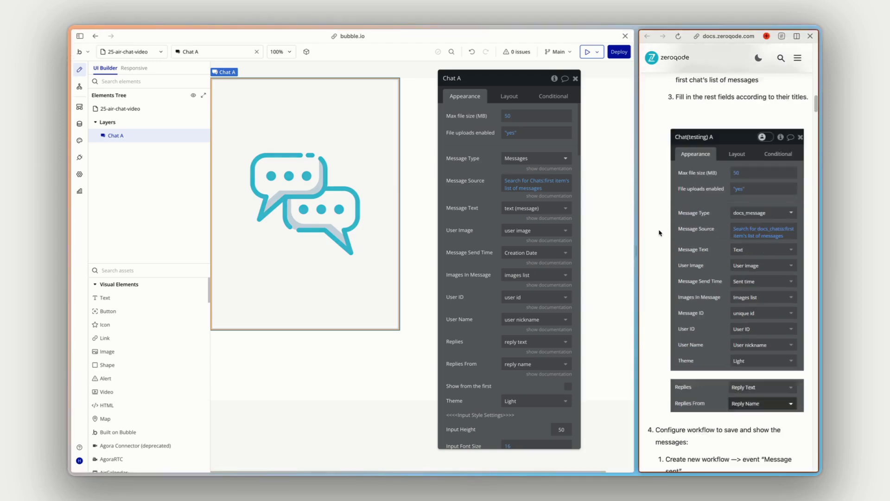
{"action": "scroll", "coordinate": [660, 233], "scroll_direction": "down", "scroll_amount": 3}
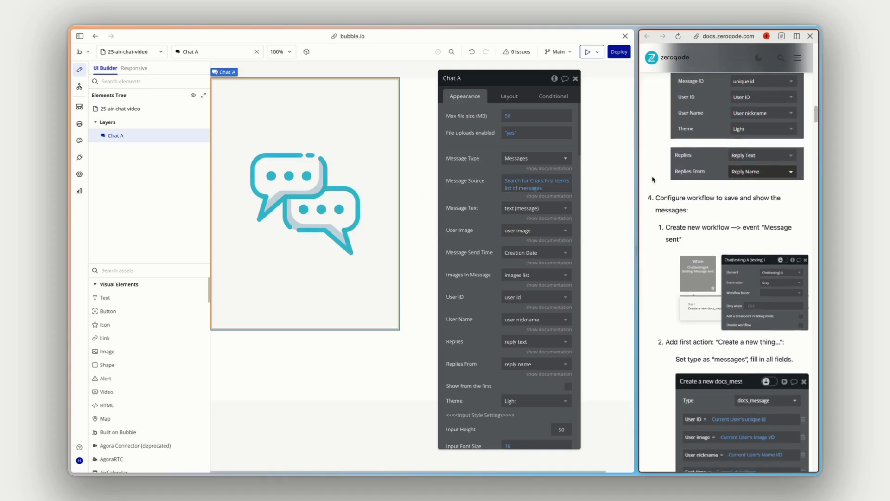
{"action": "scroll", "coordinate": [654, 179], "scroll_direction": "down", "scroll_amount": 2}
{"action": "scroll", "coordinate": [654, 179], "scroll_direction": "down", "scroll_amount": 2}
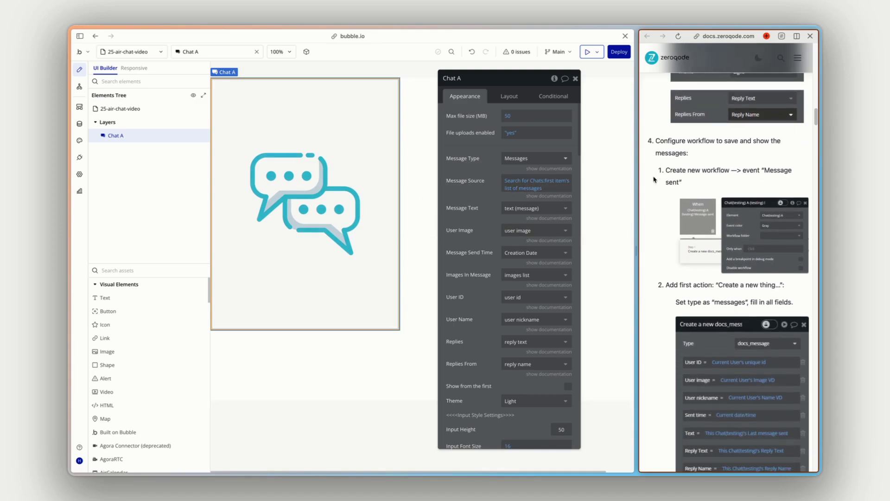
{"action": "scroll", "coordinate": [654, 179], "scroll_direction": "down", "scroll_amount": 1}
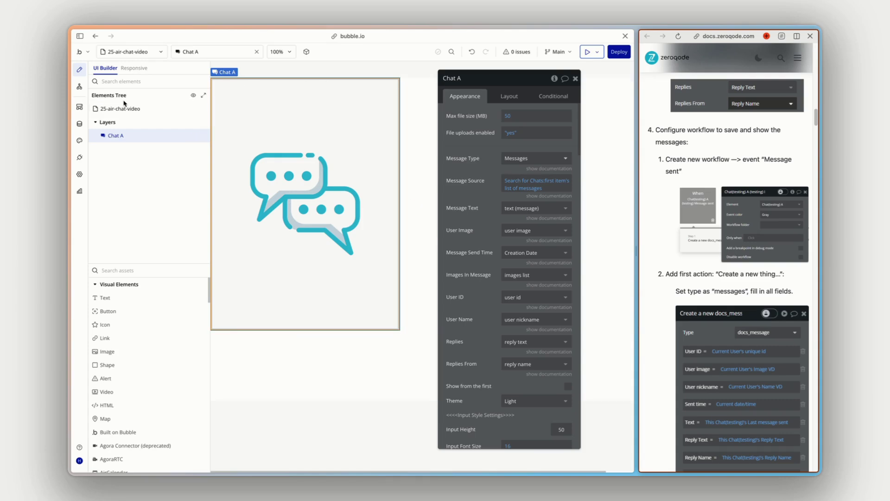
Create a workflow triggered by the "A Chat Message sent" event, with Chat A as its element
{"action": "left_click", "coordinate": [79, 87]}
{"action": "scroll", "coordinate": [655, 253], "scroll_direction": "up", "scroll_amount": 3}
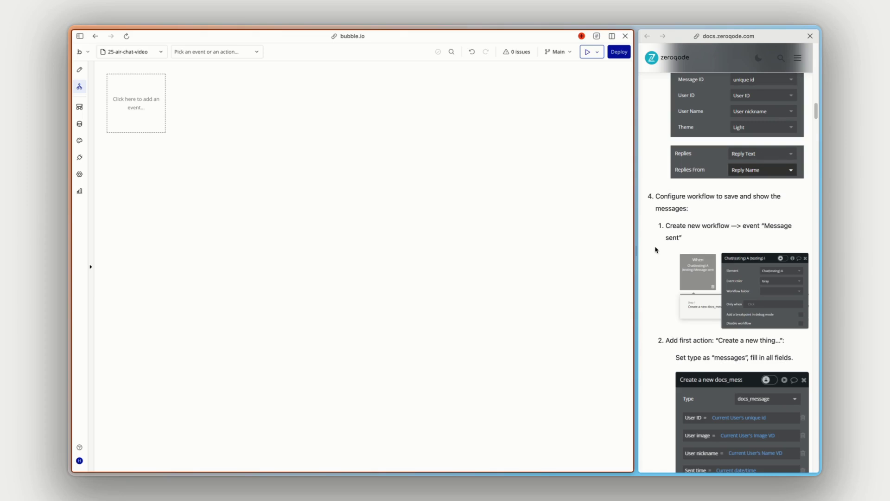
{"action": "left_click", "coordinate": [137, 96]}
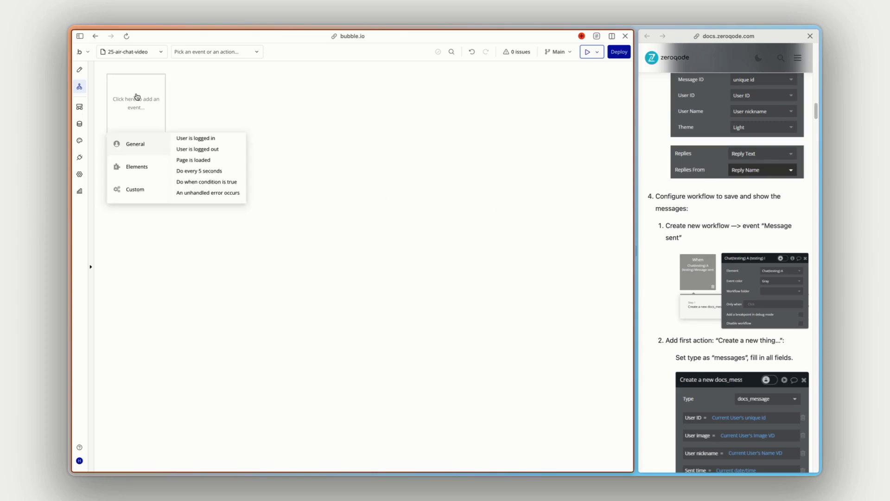
{"action": "mouse_move", "coordinate": [145, 164]}
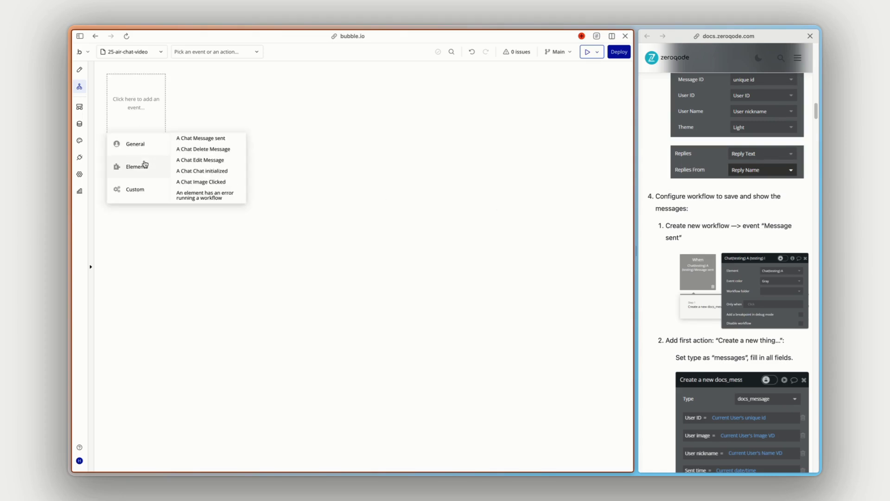
{"action": "left_click", "coordinate": [202, 142]}
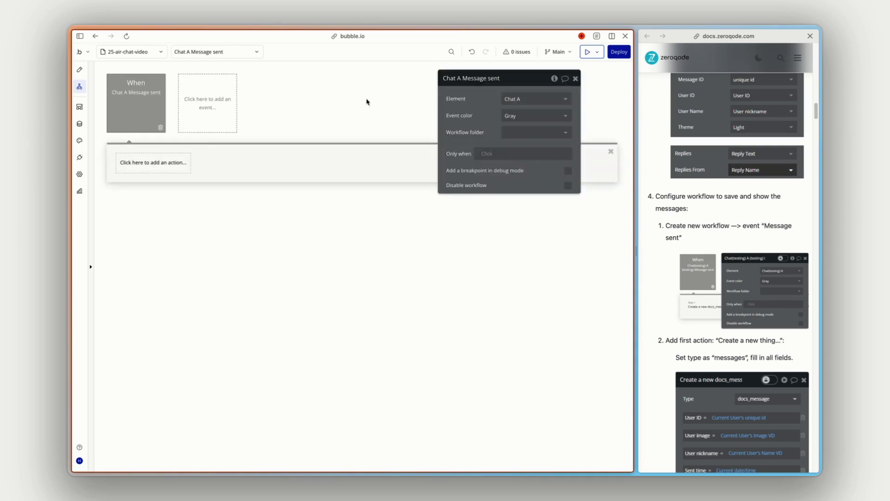
{"action": "left_click", "coordinate": [533, 98]}
{"action": "left_click", "coordinate": [523, 111]}
{"action": "mouse_move", "coordinate": [115, 118]}
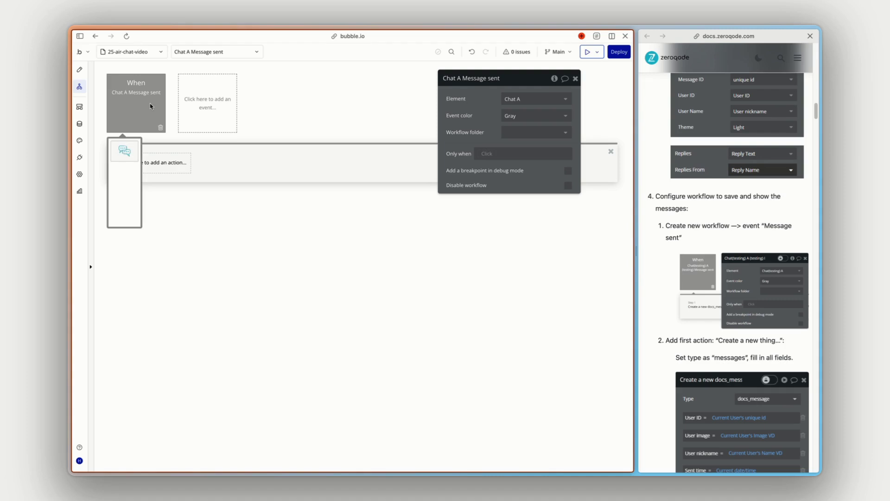
Following the documentation, add a "Create a new thing" action of type Messages to the Chat A Message sent workflow
{"action": "left_click", "coordinate": [723, 226]}
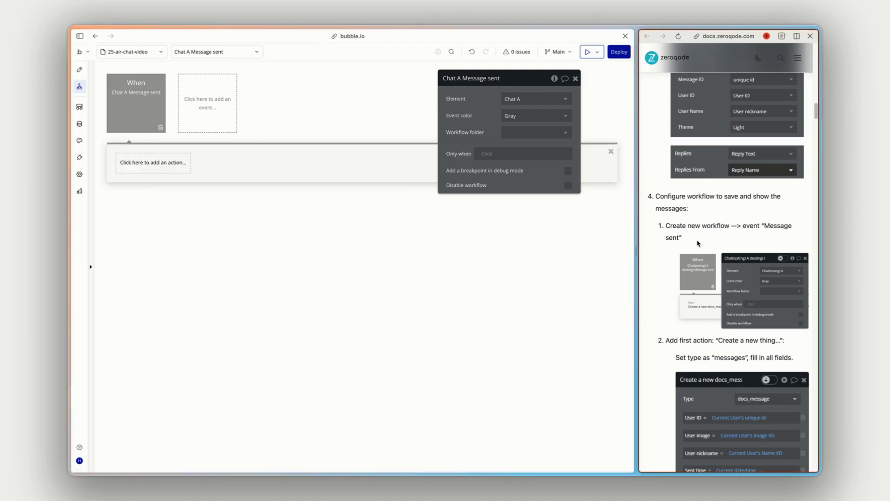
{"action": "scroll", "coordinate": [656, 249], "scroll_direction": "down", "scroll_amount": 5}
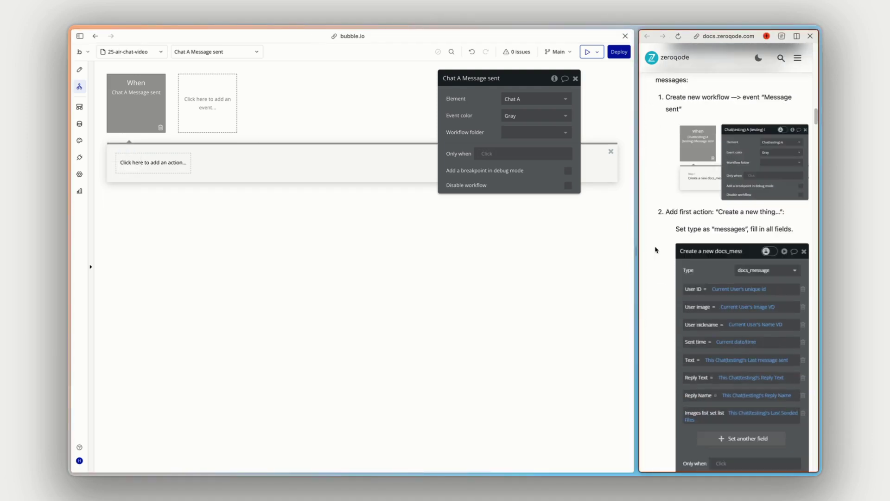
{"action": "scroll", "coordinate": [656, 249], "scroll_direction": "down", "scroll_amount": 1}
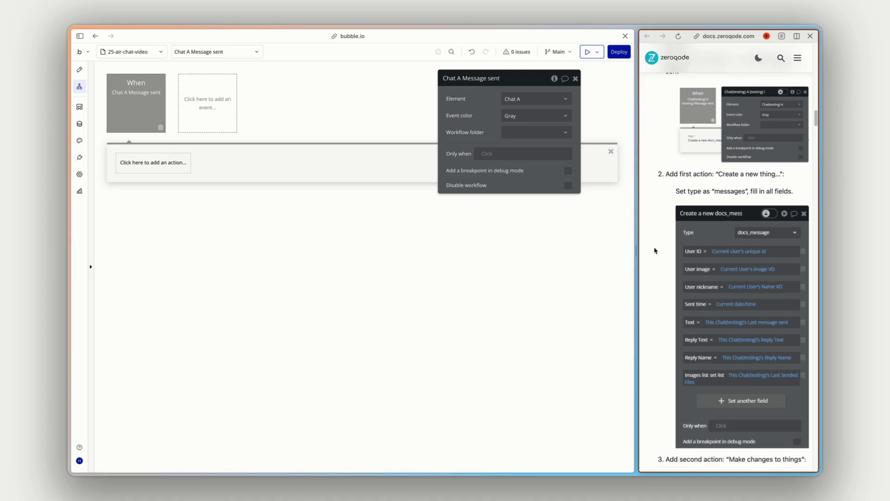
{"action": "left_click", "coordinate": [230, 256]}
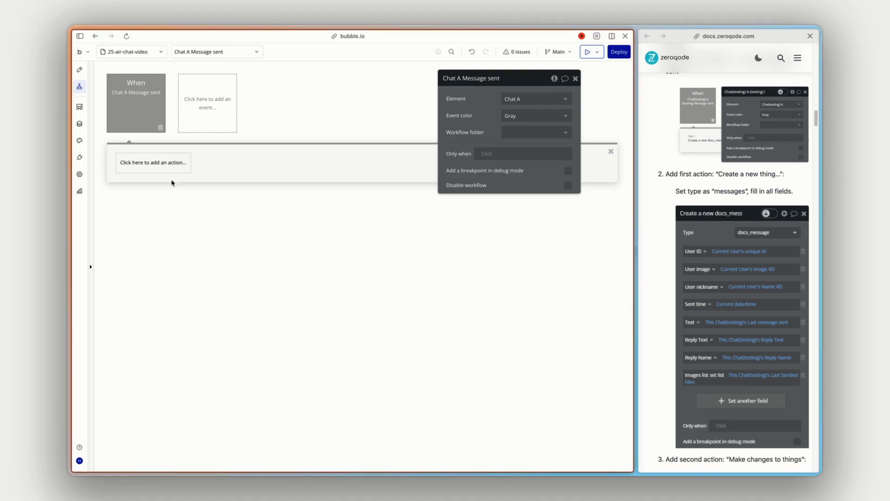
{"action": "left_click", "coordinate": [157, 169]}
{"action": "mouse_move", "coordinate": [149, 223]}
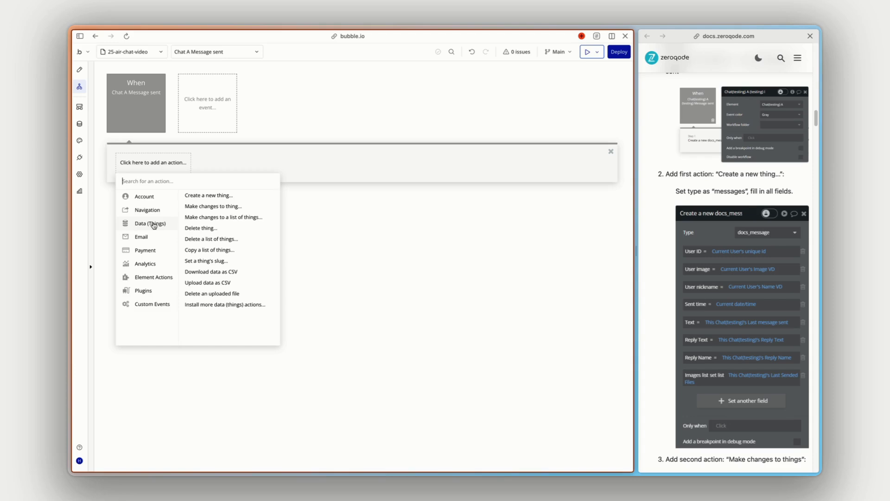
{"action": "left_click", "coordinate": [229, 200]}
{"action": "left_click", "coordinate": [539, 98]}
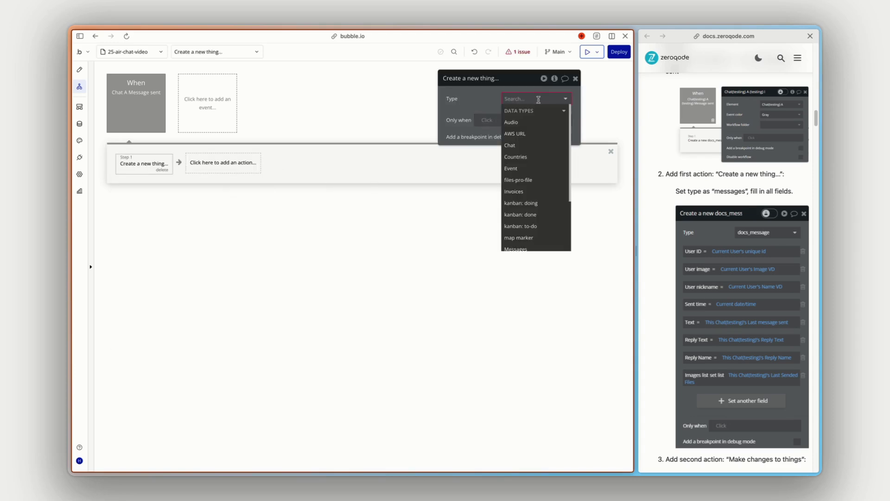
{"action": "type", "text": "mess"}
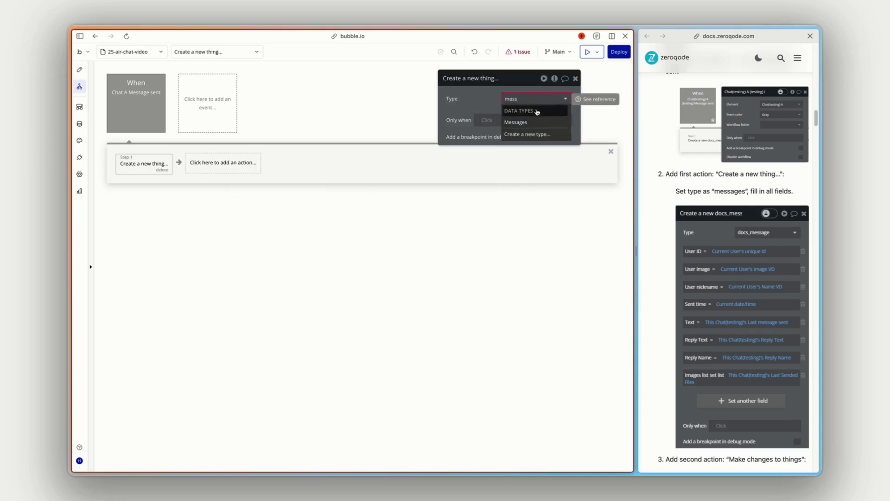
{"action": "left_click", "coordinate": [533, 122]}
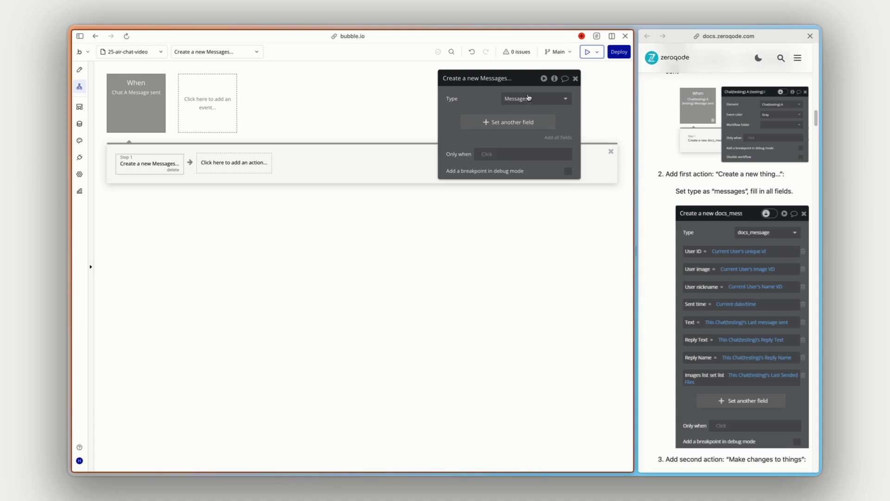
In the Create a new Messages action, set the user id field to Current User's unique id
{"action": "left_click", "coordinate": [488, 123]}
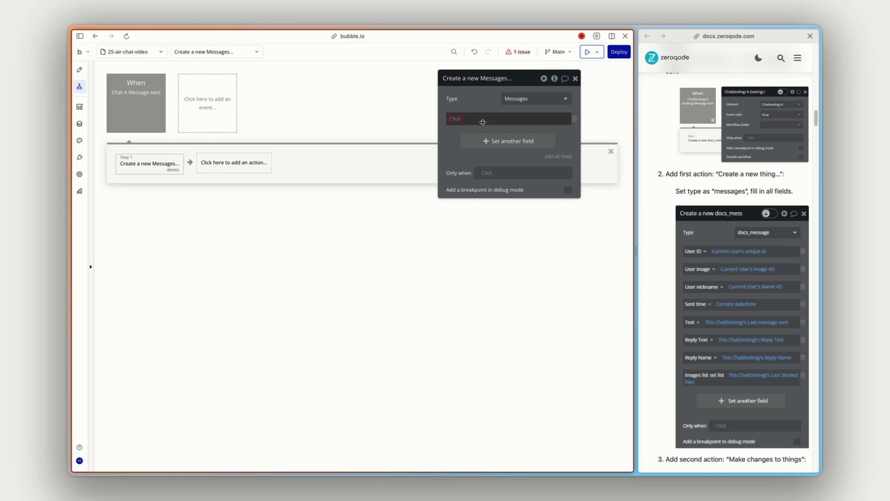
{"action": "left_click", "coordinate": [457, 118]}
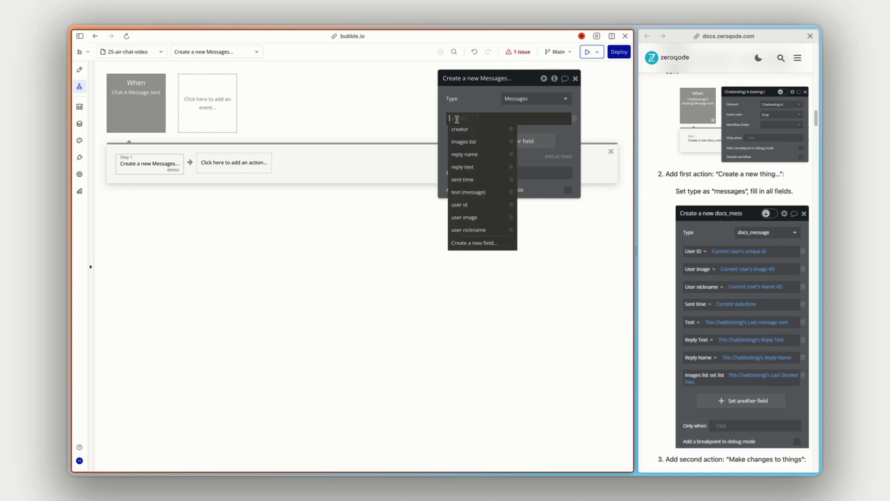
{"action": "left_click", "coordinate": [461, 204]}
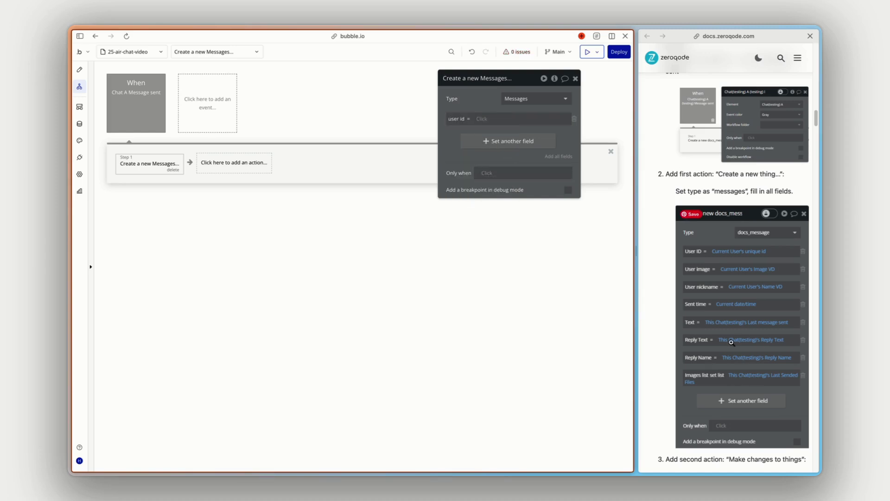
{"action": "scroll", "coordinate": [714, 324], "scroll_direction": "down", "scroll_amount": 1}
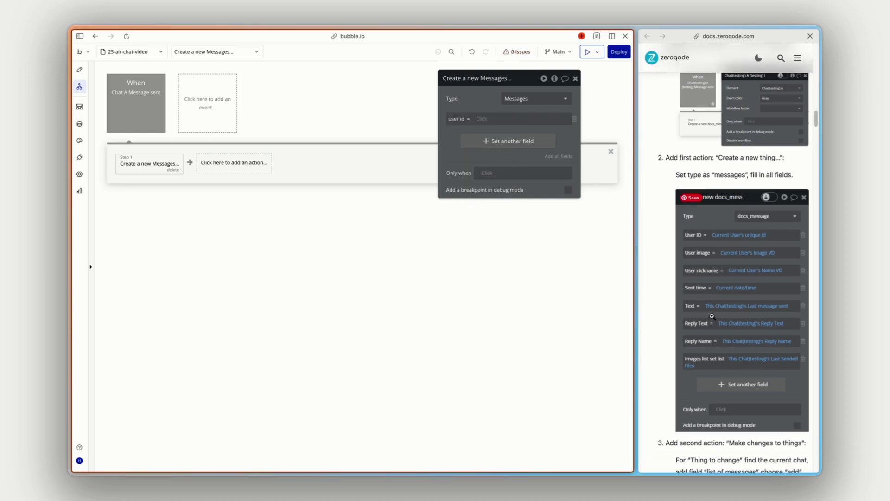
{"action": "left_click", "coordinate": [480, 119]}
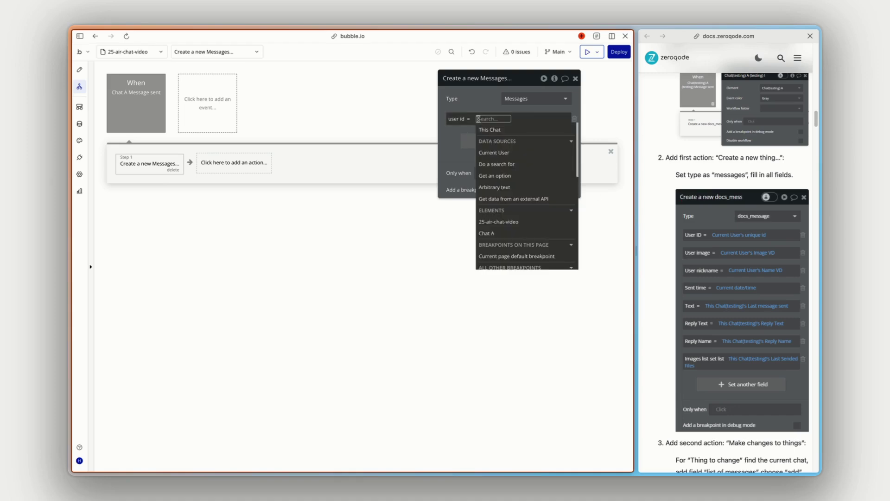
{"action": "left_click", "coordinate": [494, 153]}
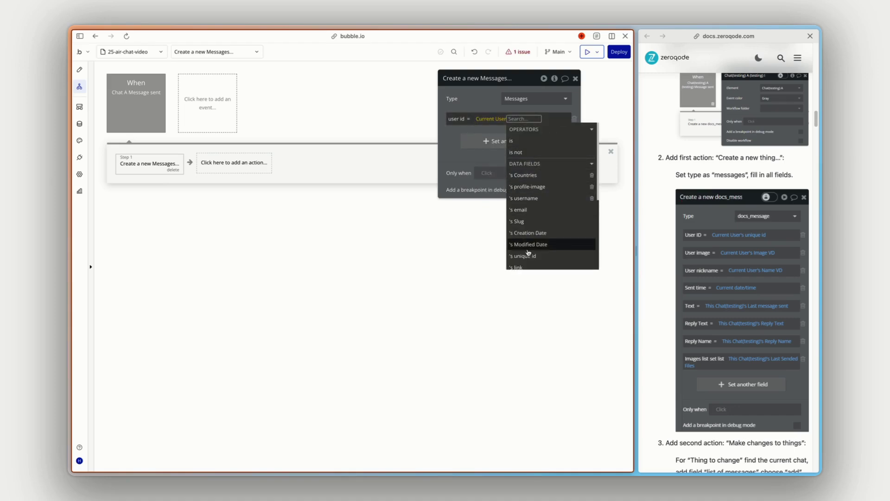
{"action": "left_click", "coordinate": [528, 256]}
{"action": "left_click", "coordinate": [462, 141]}
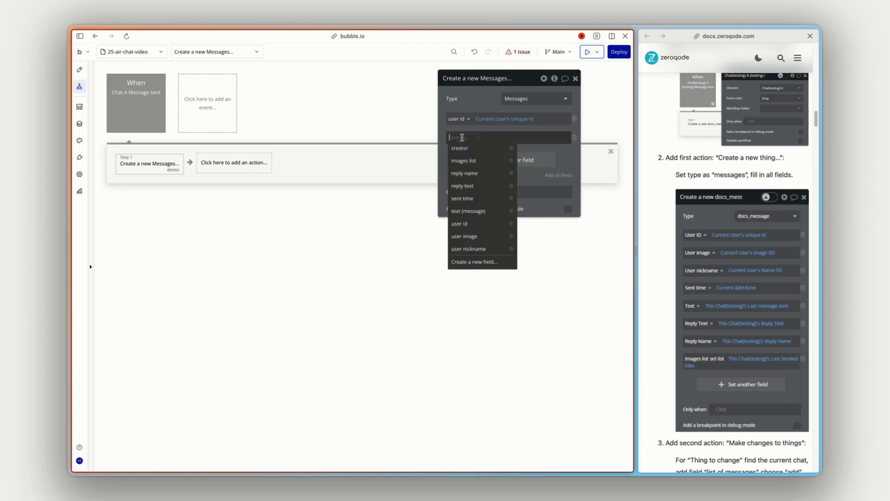
{"action": "left_click", "coordinate": [471, 237]}
{"action": "left_click", "coordinate": [490, 139]}
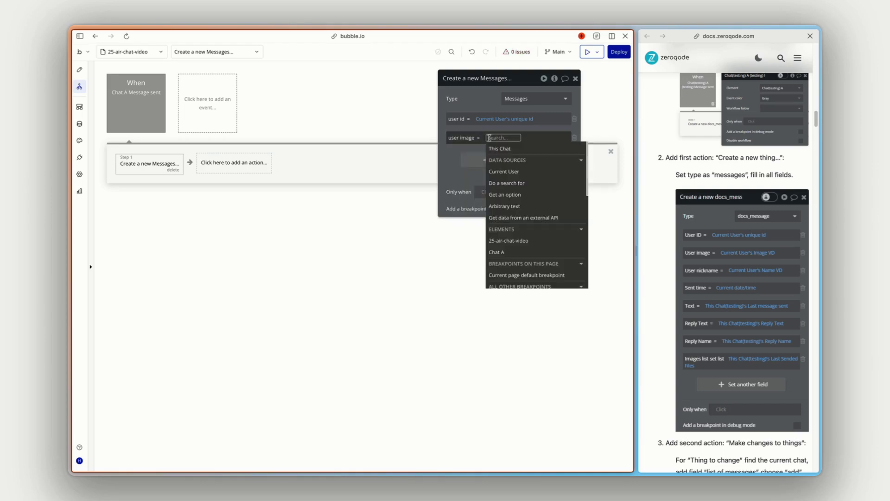
{"action": "left_click", "coordinate": [521, 172]}
{"action": "left_click", "coordinate": [536, 205]}
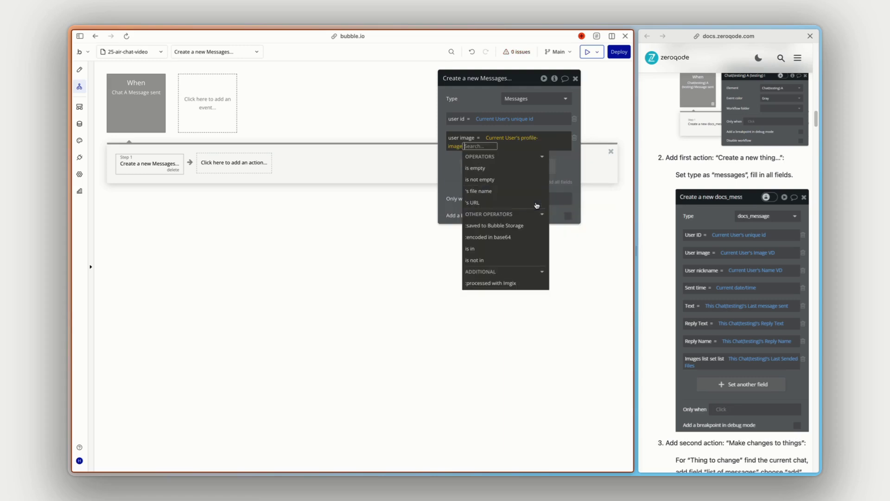
{"action": "left_click", "coordinate": [524, 142]}
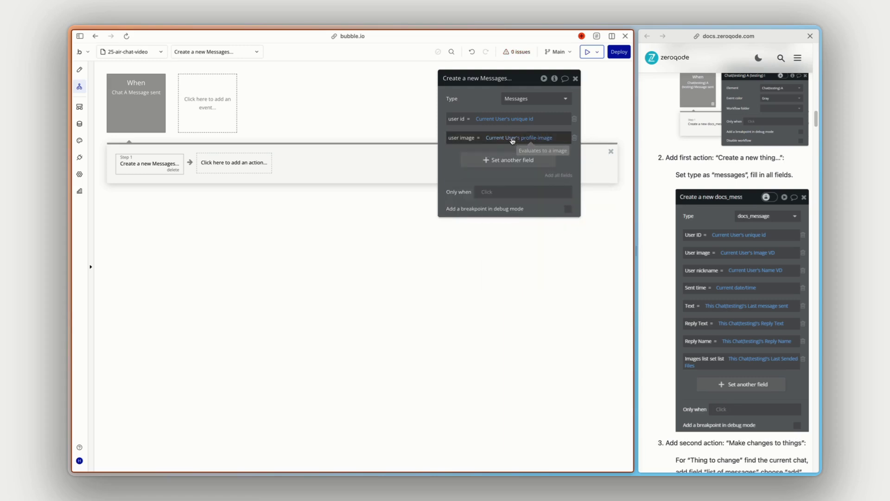
Check the User data type's fields in the database, then return to the workflow
{"action": "left_click", "coordinate": [80, 123]}
{"action": "left_click", "coordinate": [158, 418]}
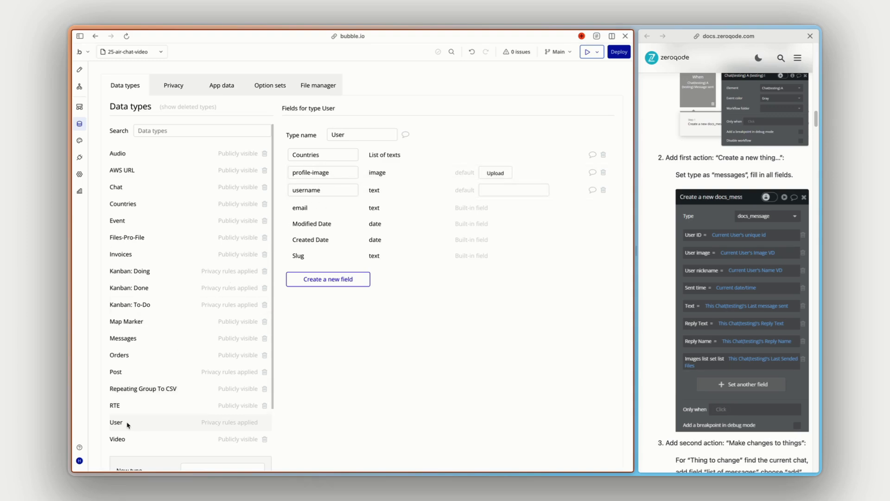
{"action": "left_click", "coordinate": [79, 87]}
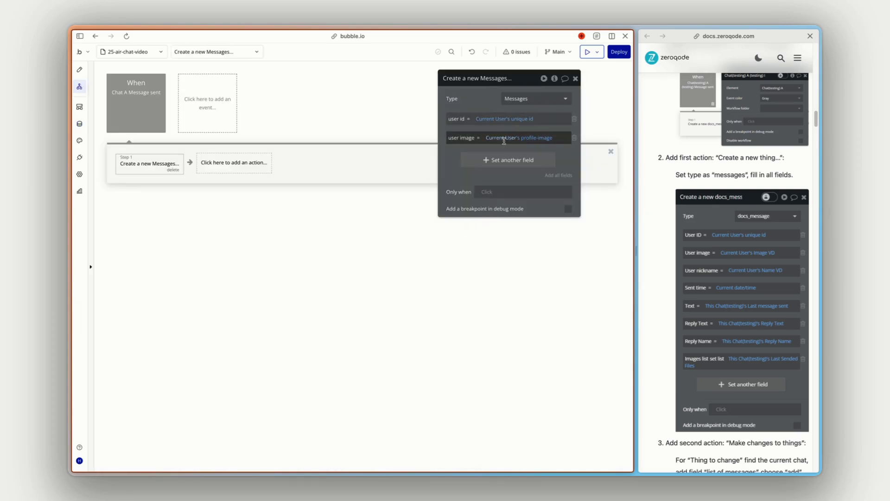
Add the user nickname field to the Messages action and set it to Current User's username
{"action": "left_click", "coordinate": [484, 160]}
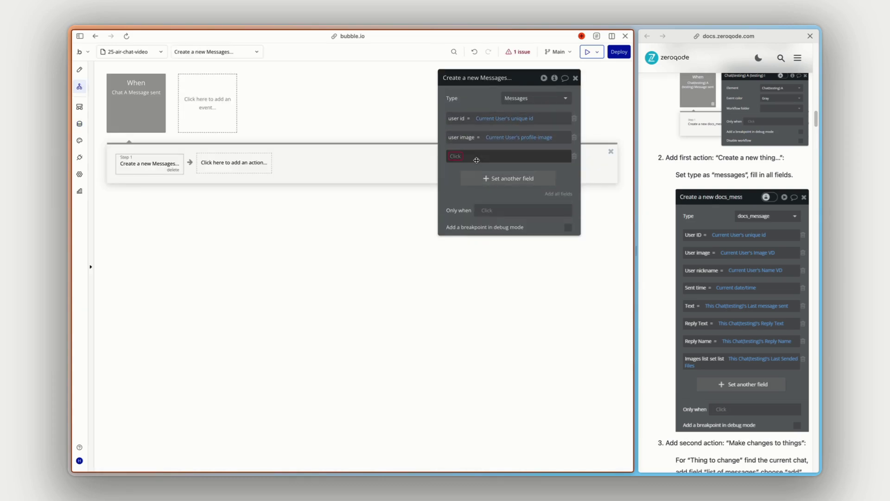
{"action": "left_click", "coordinate": [452, 157]}
{"action": "left_click", "coordinate": [466, 267]}
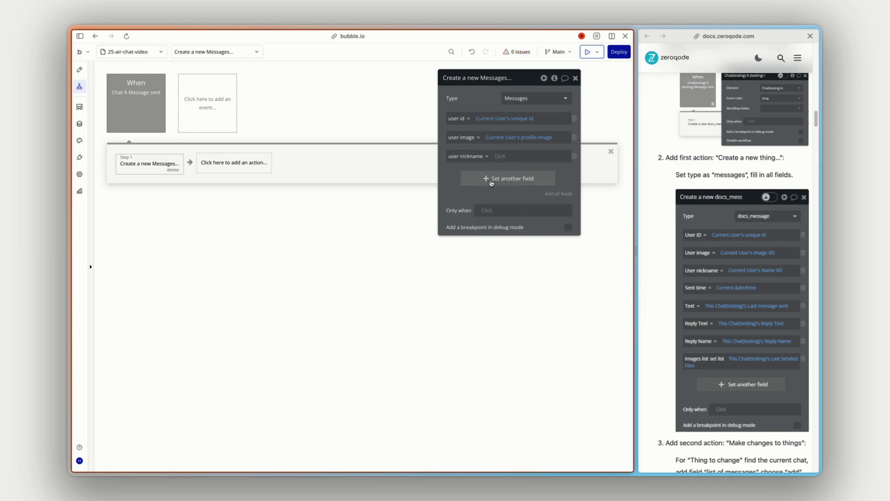
{"action": "left_click", "coordinate": [511, 190]}
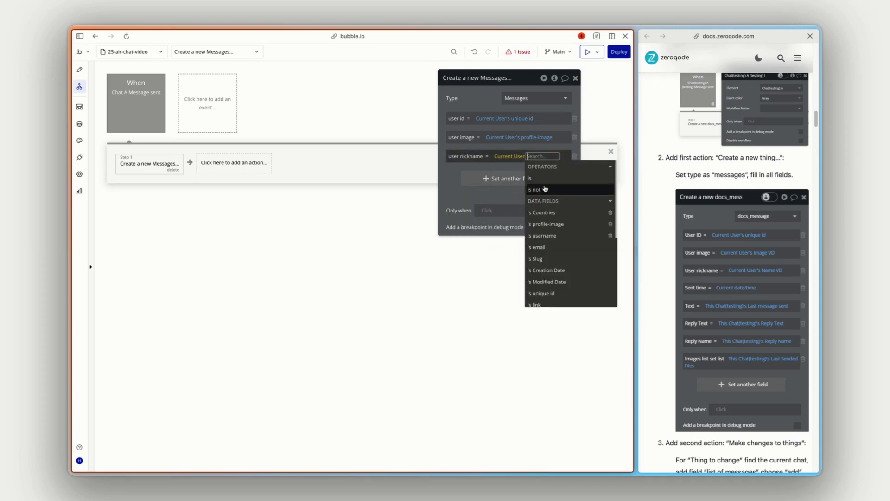
{"action": "left_click", "coordinate": [550, 237]}
Add the sent time field to the Create a new Messages action and set it to Current date/time
{"action": "left_click", "coordinate": [453, 174]}
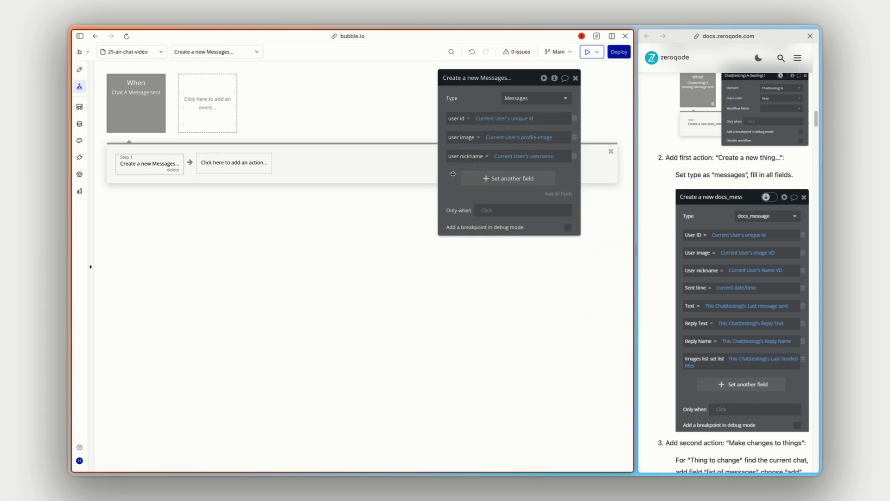
{"action": "left_click", "coordinate": [482, 181]}
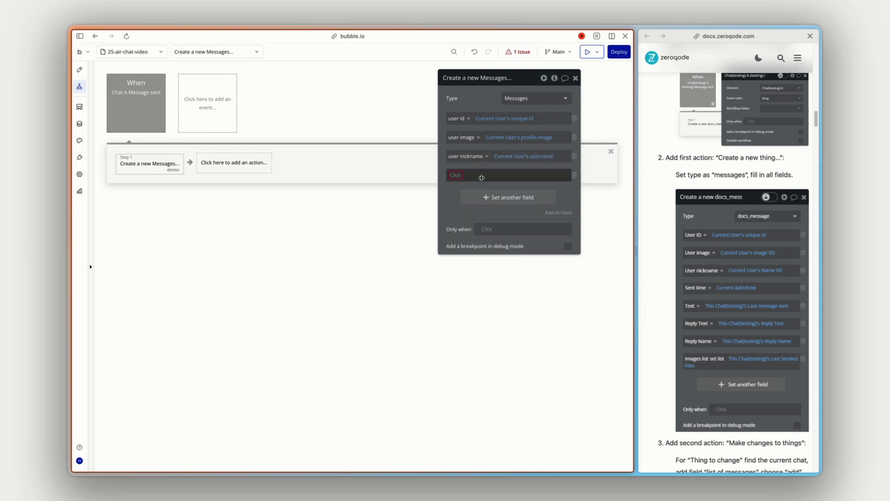
{"action": "left_click", "coordinate": [458, 175]}
{"action": "left_click", "coordinate": [477, 198]}
{"action": "left_click", "coordinate": [485, 174]}
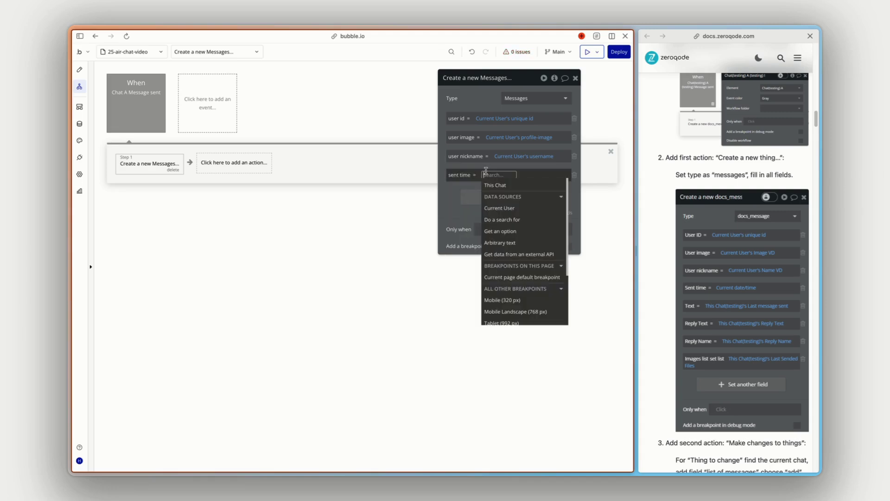
{"action": "type", "text": "curr"}
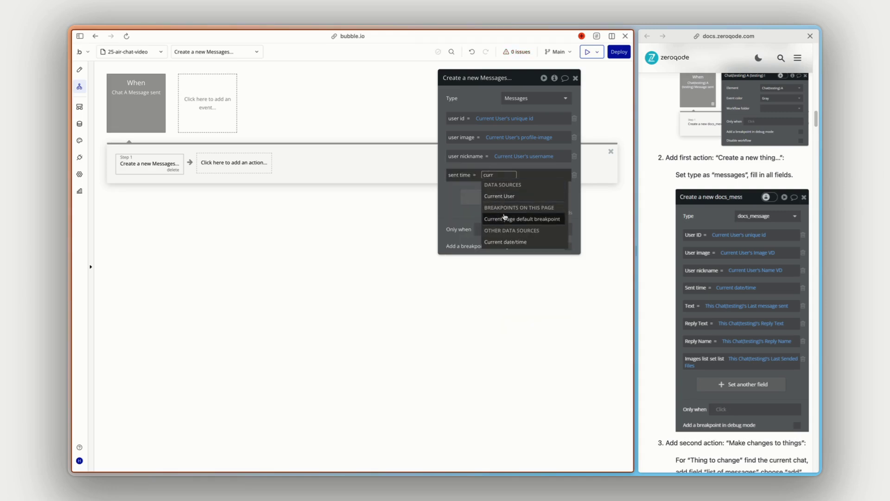
{"action": "left_click", "coordinate": [506, 242]}
{"action": "left_click", "coordinate": [456, 205]}
Add the text (message) field to the Messages action and set it to This Chat's Last message sent
{"action": "left_click", "coordinate": [492, 197]}
{"action": "left_click", "coordinate": [458, 193]}
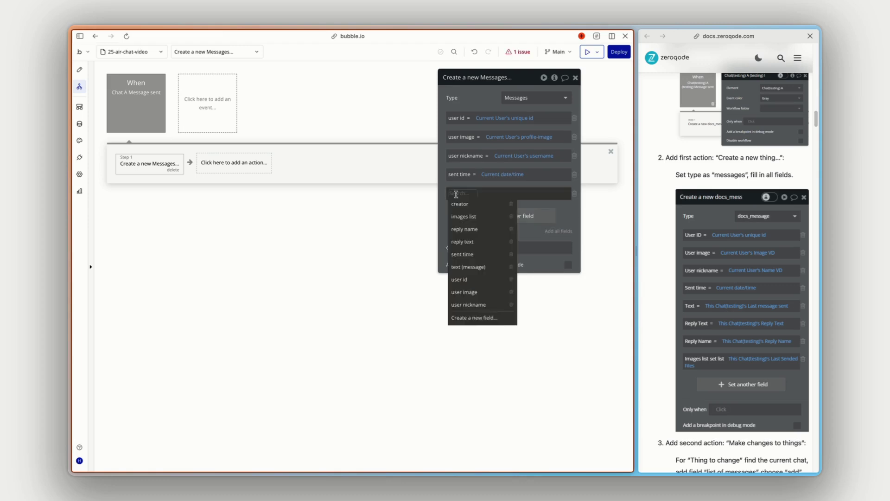
{"action": "left_click", "coordinate": [471, 267]}
{"action": "left_click", "coordinate": [496, 195]}
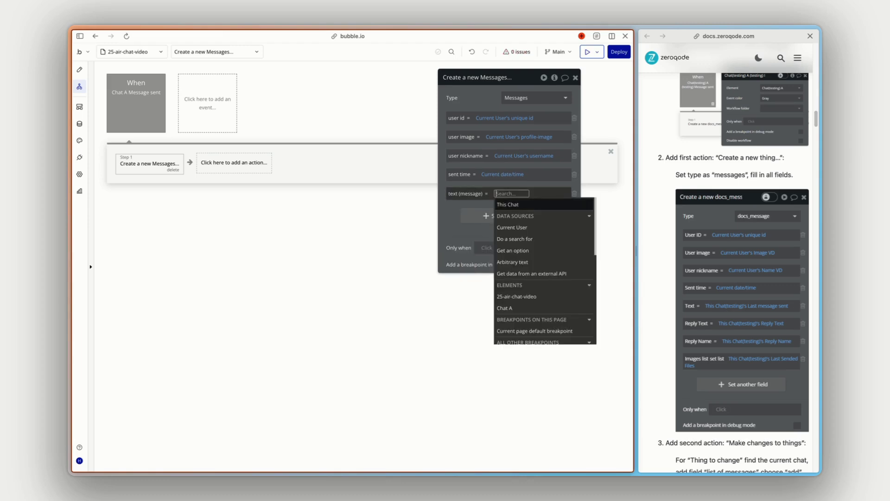
{"action": "left_click", "coordinate": [510, 204]}
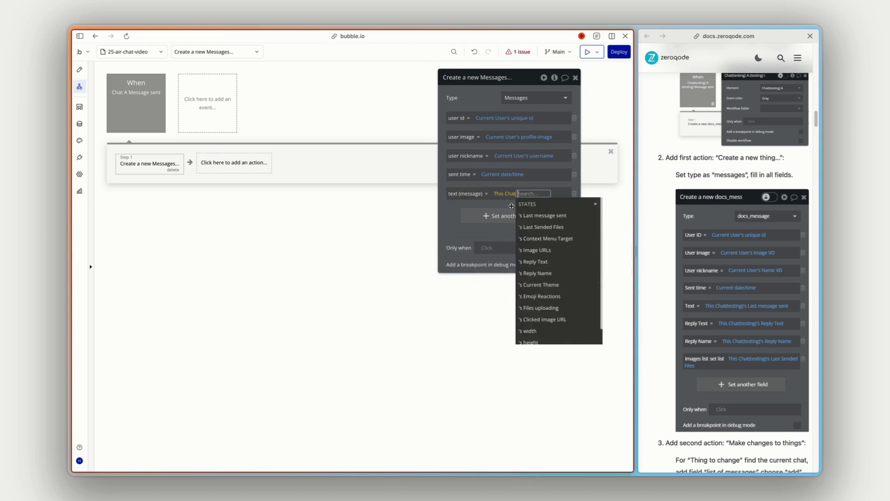
{"action": "left_click", "coordinate": [541, 215]}
{"action": "left_click", "coordinate": [450, 217]}
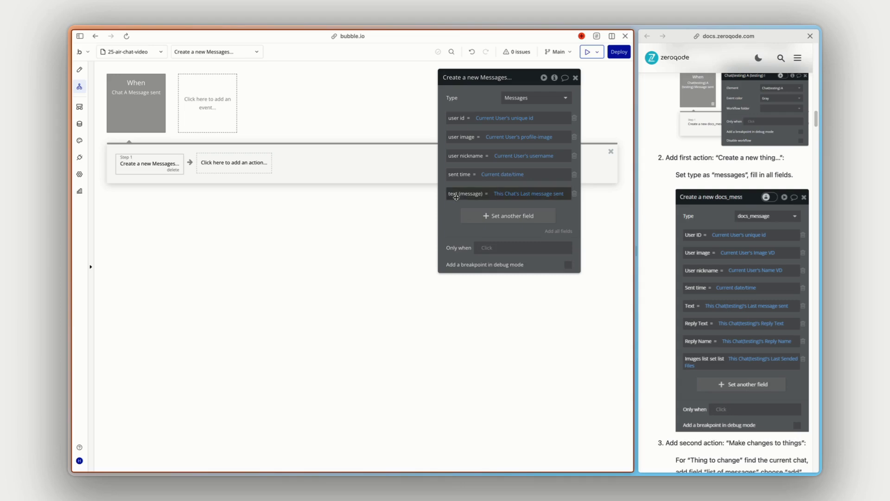
Add the reply text field to the Messages action and set it to This Chat's Reply Text
{"action": "left_click", "coordinate": [487, 217]}
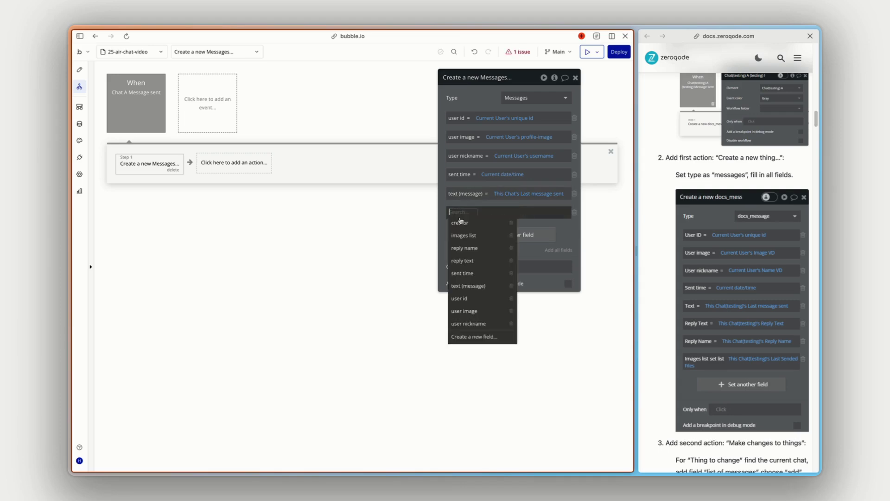
{"action": "left_click", "coordinate": [473, 260]}
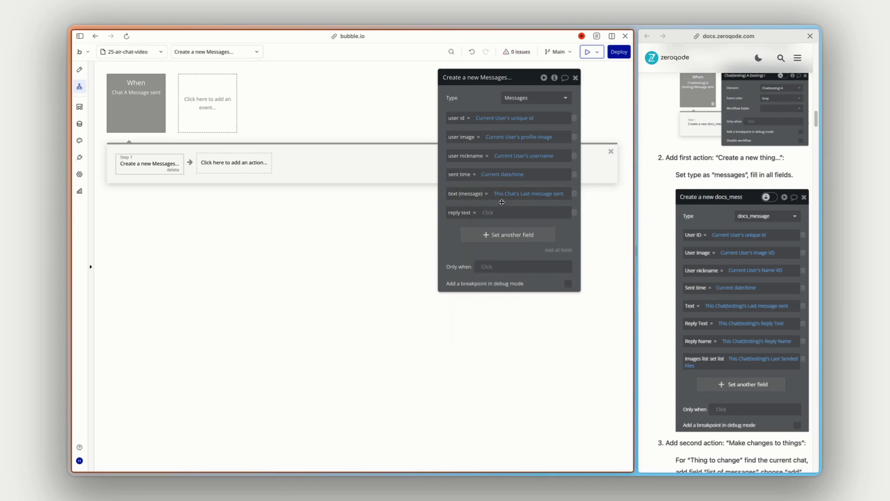
{"action": "left_click", "coordinate": [492, 213]}
{"action": "left_click", "coordinate": [500, 223]}
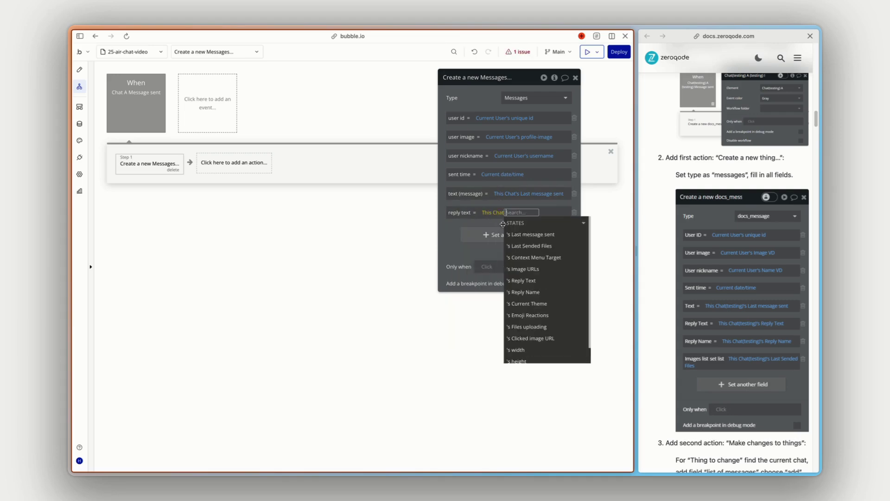
{"action": "left_click", "coordinate": [533, 280]}
Add the reply name field to the Messages action and set it to This Chat's Reply Name
{"action": "left_click", "coordinate": [473, 234]}
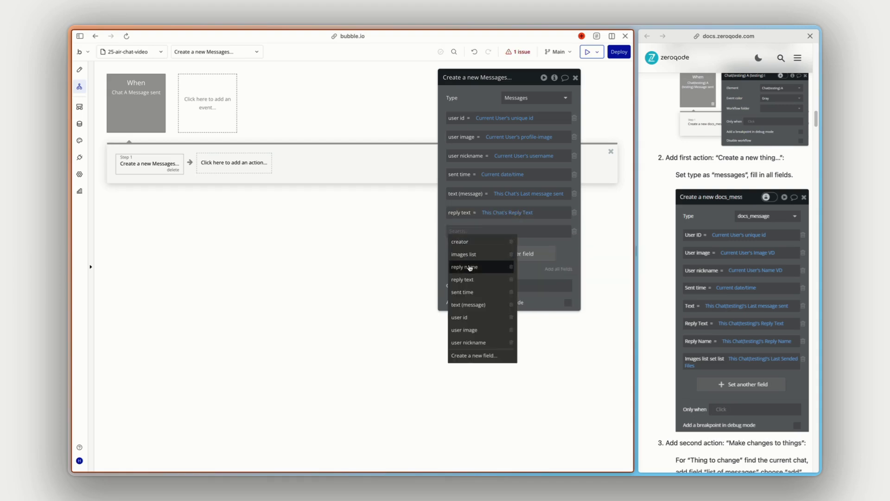
{"action": "left_click", "coordinate": [463, 262]}
{"action": "left_click", "coordinate": [494, 232]}
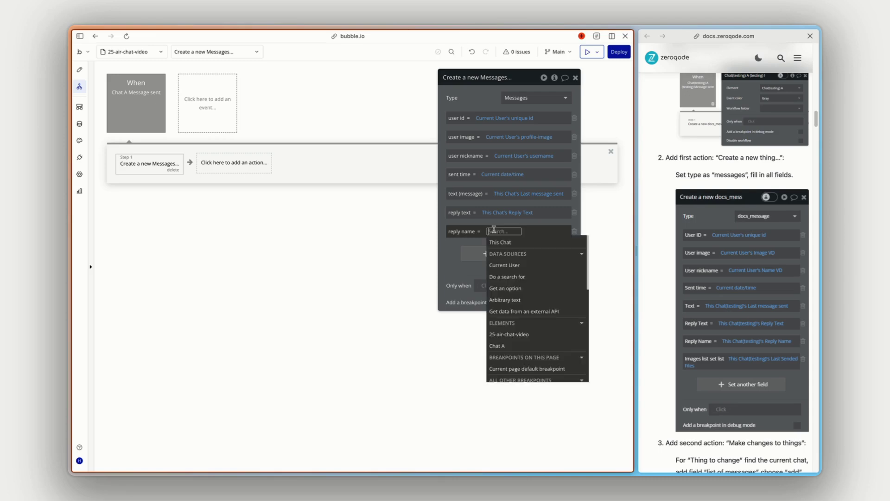
{"action": "left_click", "coordinate": [501, 241]}
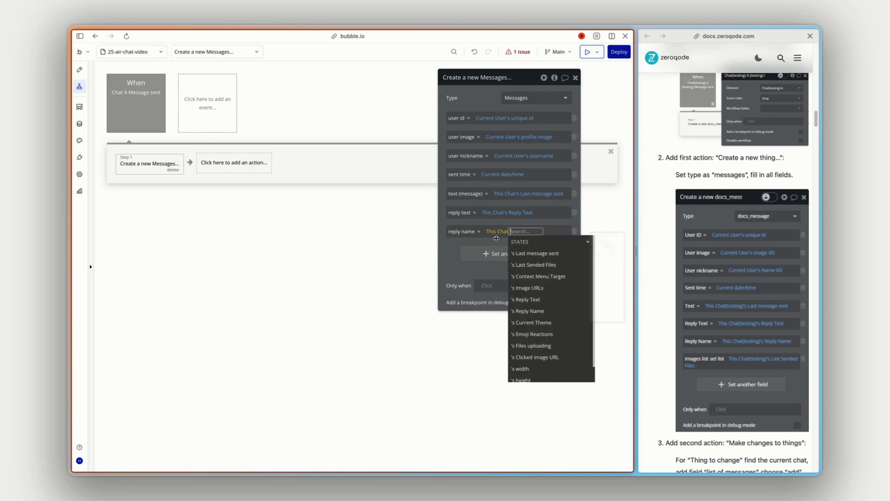
{"action": "left_click", "coordinate": [528, 311]}
{"action": "left_click", "coordinate": [455, 270]}
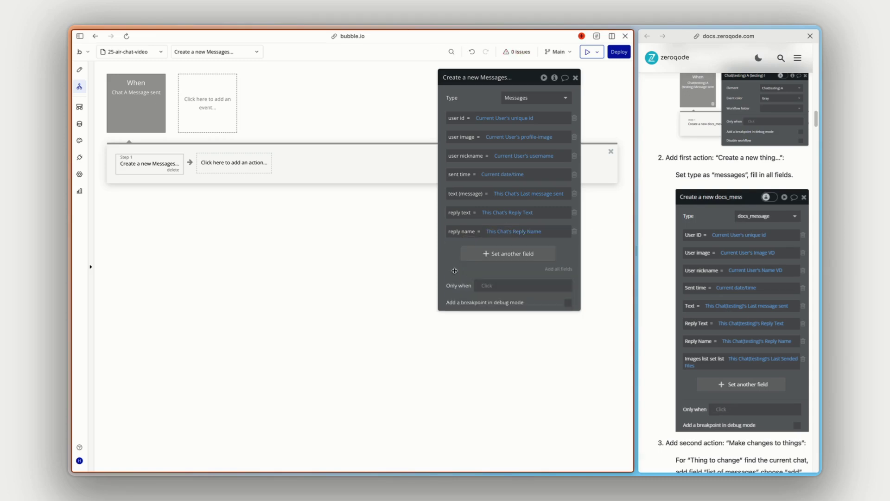
Add the images list field to the Messages action with the set list operation and the value This Chat's Last Sended Files
{"action": "left_click", "coordinate": [486, 254]}
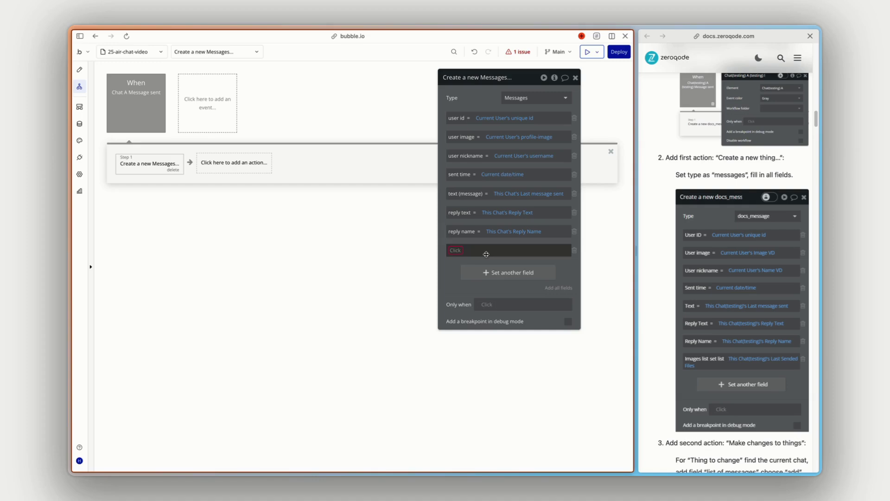
{"action": "left_click", "coordinate": [461, 249]}
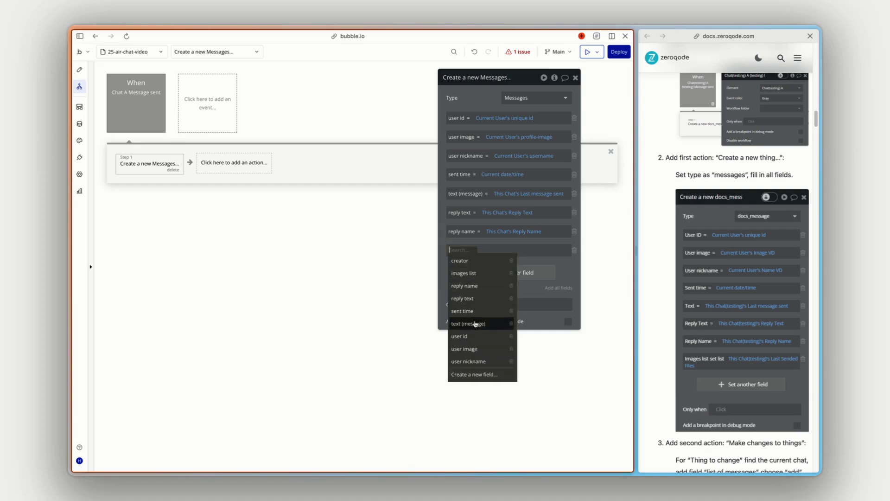
{"action": "left_click", "coordinate": [469, 273]}
{"action": "left_click", "coordinate": [480, 252]}
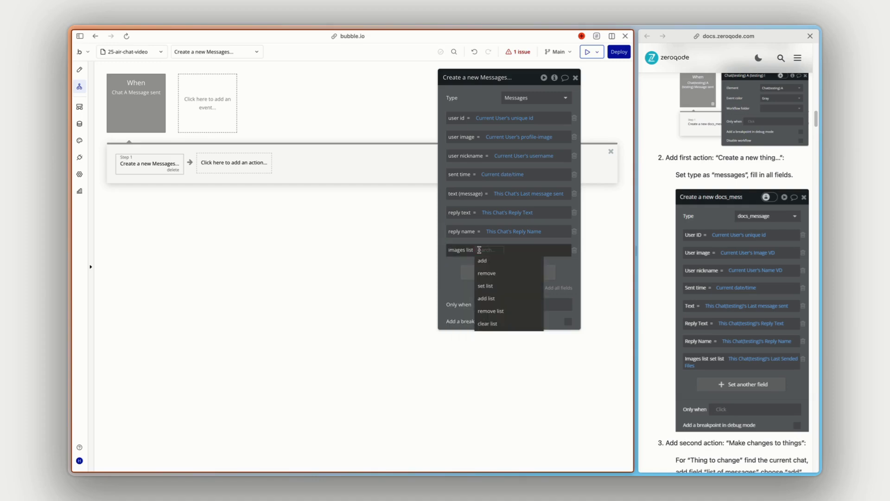
{"action": "left_click", "coordinate": [486, 261]}
{"action": "left_click", "coordinate": [502, 251]}
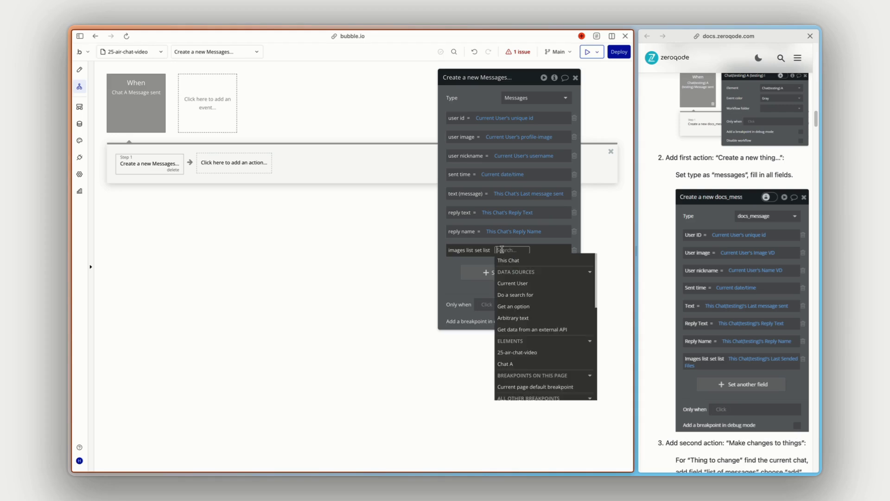
{"action": "left_click", "coordinate": [509, 258]}
{"action": "left_click", "coordinate": [537, 282]}
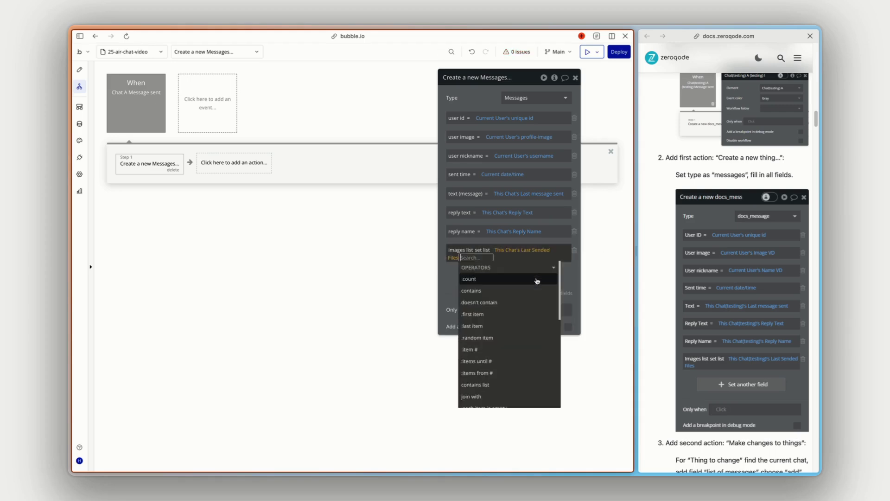
{"action": "left_click", "coordinate": [452, 272]}
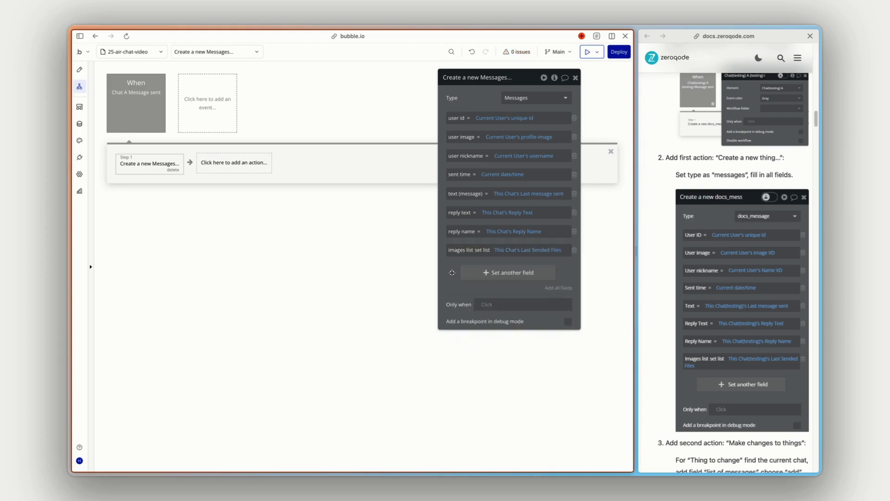
Add the creator field to the Messages action and set it to Current User
{"action": "left_click", "coordinate": [485, 273]}
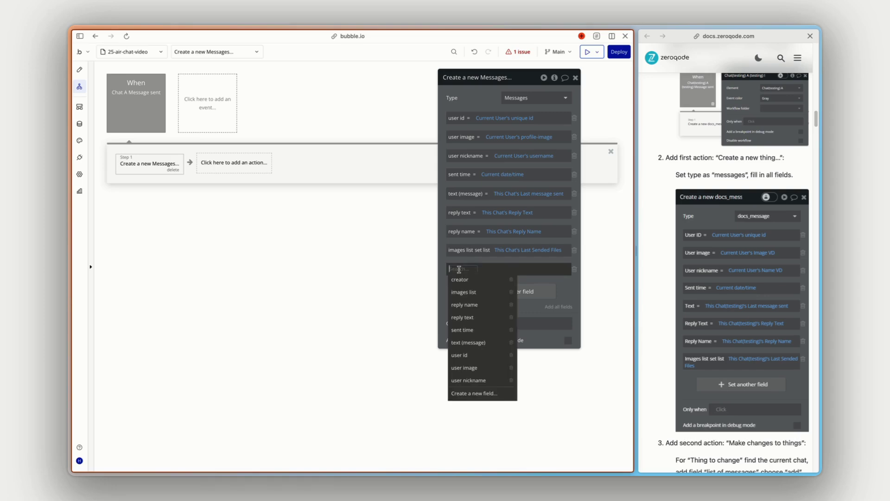
{"action": "left_click", "coordinate": [468, 275]}
{"action": "left_click", "coordinate": [482, 268]}
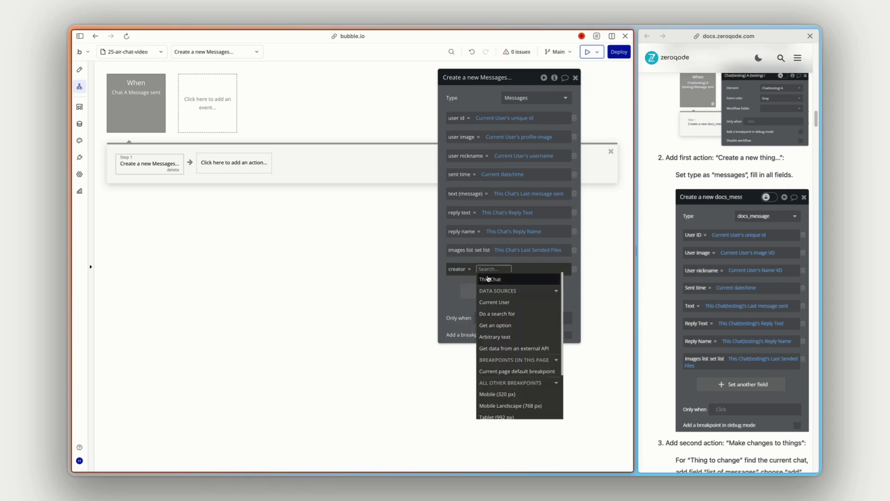
{"action": "left_click", "coordinate": [496, 306]}
{"action": "left_click", "coordinate": [450, 288]}
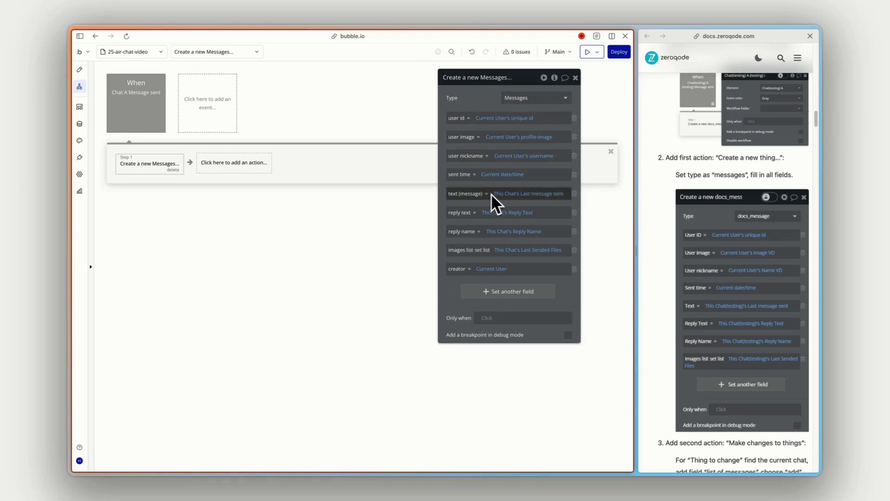
Add a Make changes to thing action as step 2, with the first item of a search for Chats as the thing to change
{"action": "left_click", "coordinate": [222, 159]}
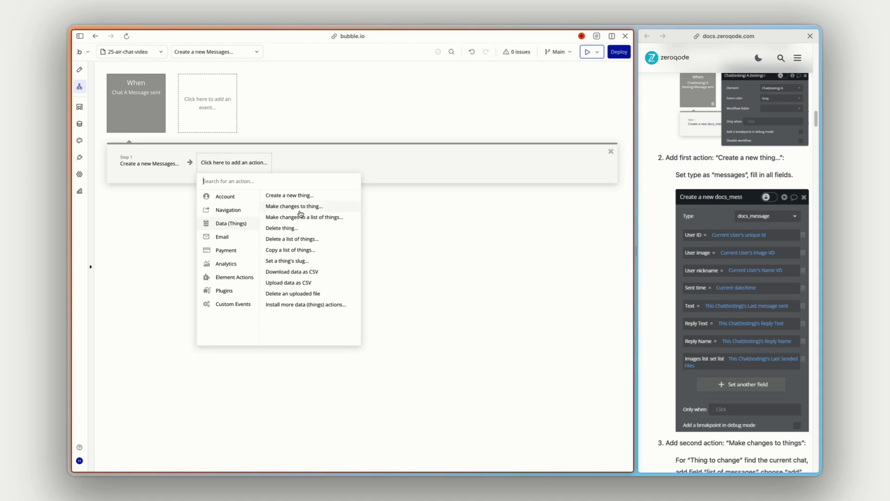
{"action": "left_click", "coordinate": [300, 207]}
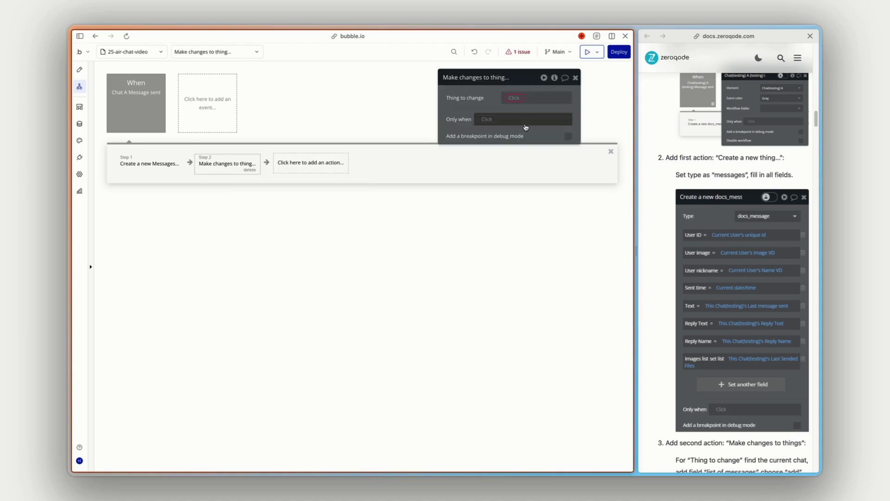
{"action": "left_click", "coordinate": [513, 99]}
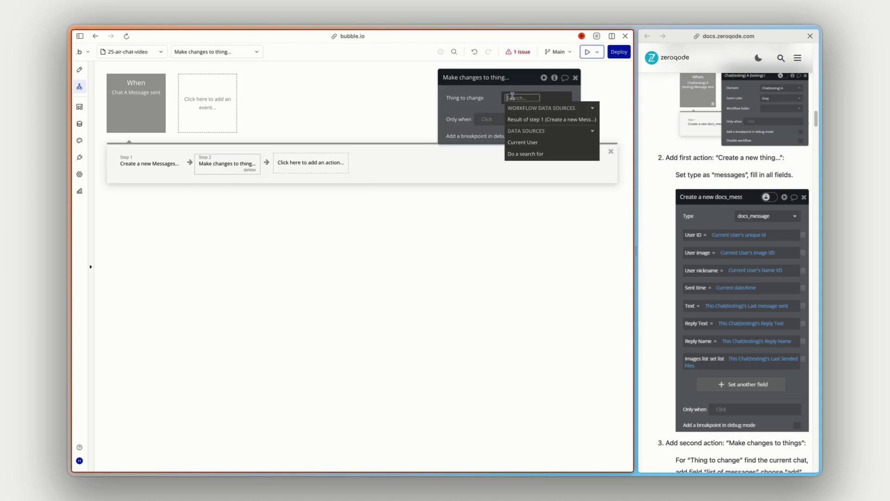
{"action": "left_click", "coordinate": [526, 154]}
{"action": "left_click", "coordinate": [389, 98]}
{"action": "left_click", "coordinate": [375, 158]}
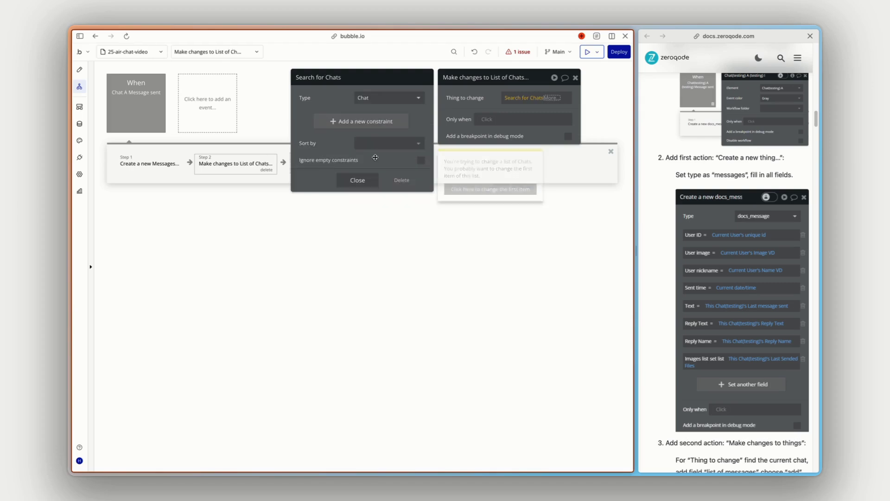
{"action": "left_click", "coordinate": [552, 99]}
{"action": "type", "text": "fir"}
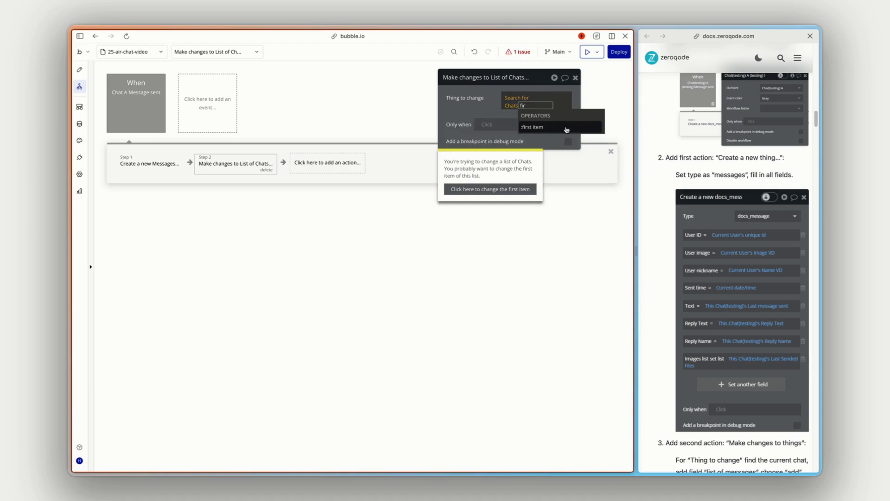
{"action": "left_click", "coordinate": [556, 127]}
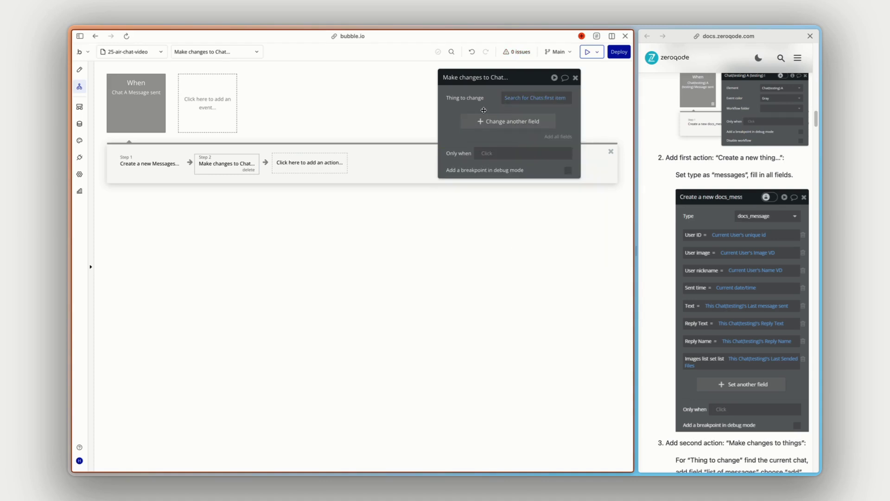
In the Make changes to Chat action, add the result of step 1 to the list of messages field
{"action": "left_click", "coordinate": [490, 122]}
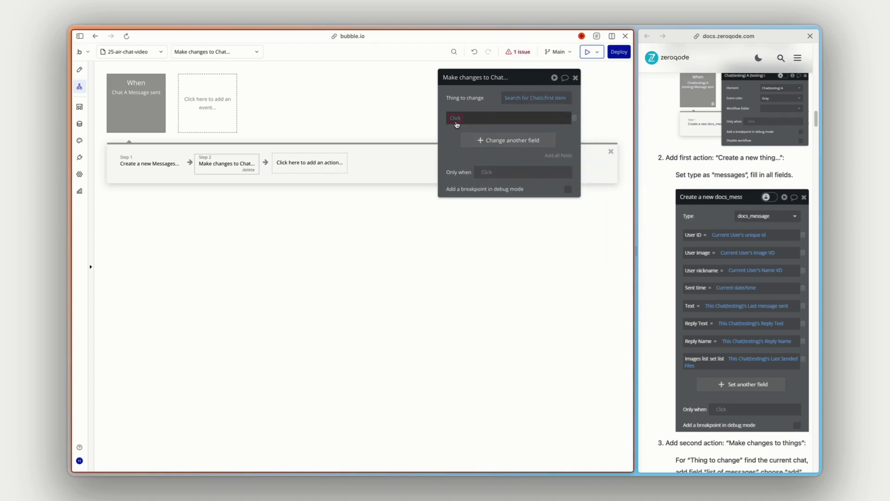
{"action": "left_click", "coordinate": [466, 141]}
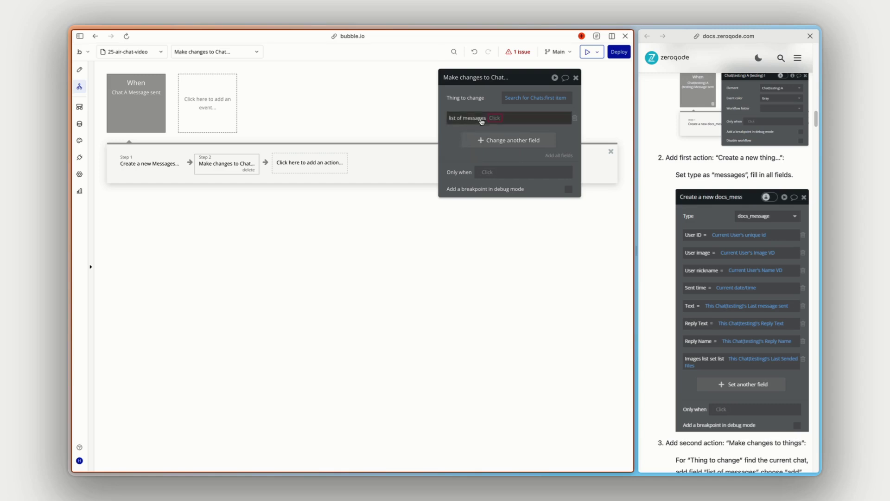
{"action": "left_click", "coordinate": [494, 118]}
{"action": "left_click", "coordinate": [508, 118]}
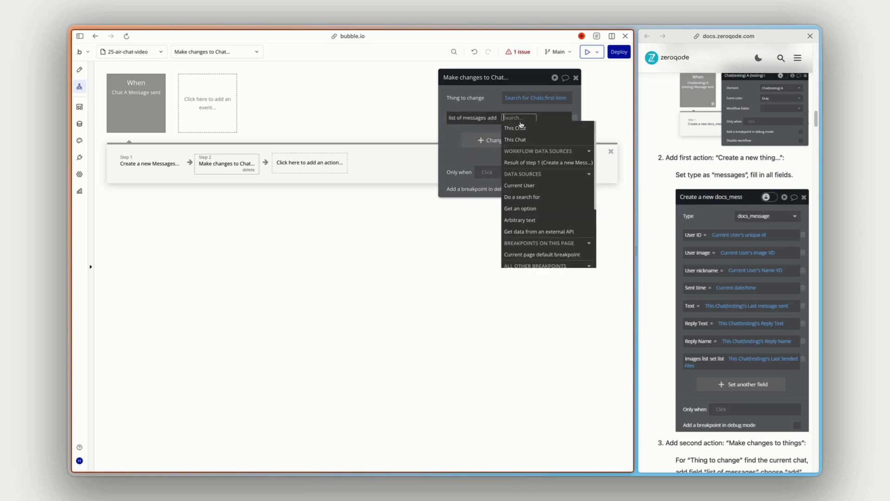
{"action": "left_click", "coordinate": [530, 164]}
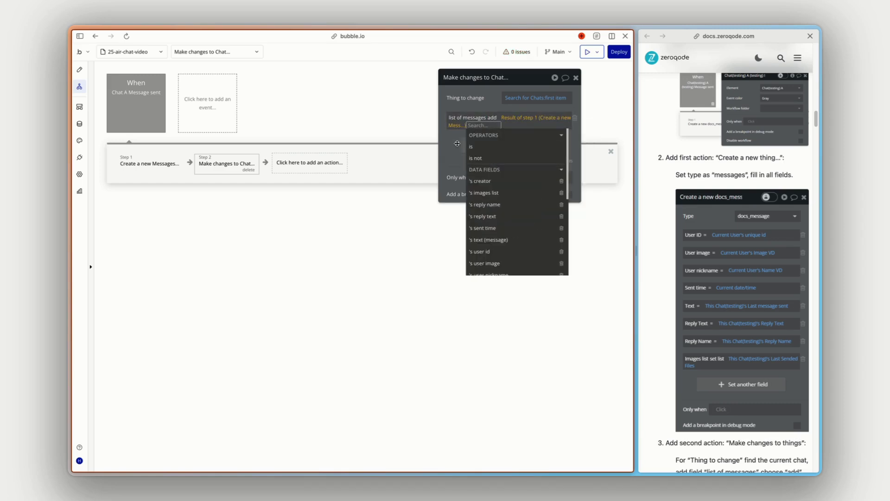
{"action": "left_click", "coordinate": [457, 143]}
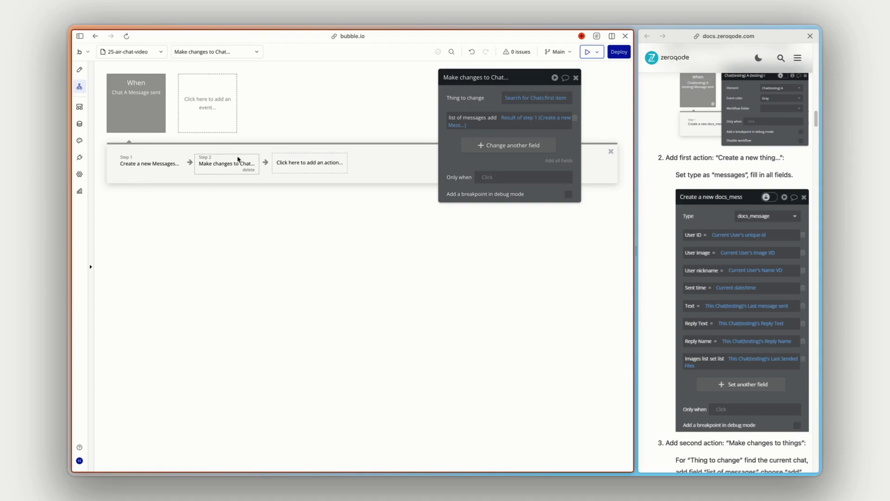
Run the page as the chat-user-1 user from the All Users app data and send the chat message "Test"
{"action": "scroll", "coordinate": [663, 199], "scroll_direction": "down", "scroll_amount": 5}
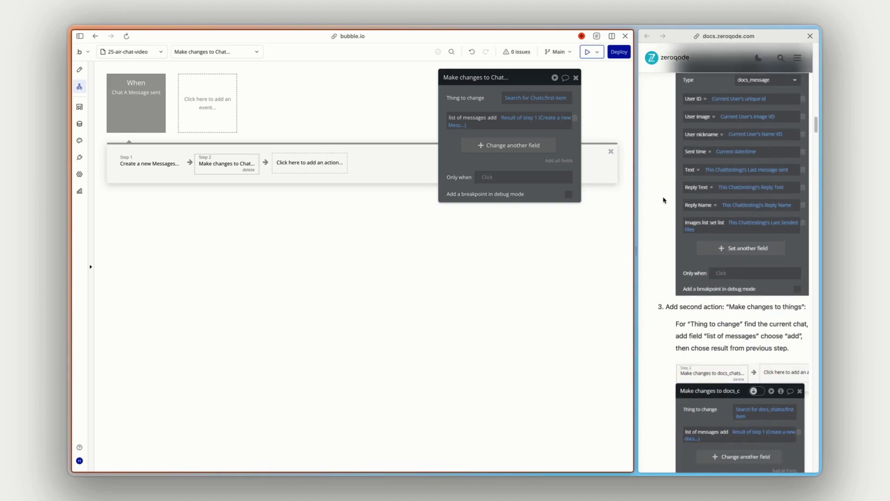
{"action": "scroll", "coordinate": [664, 212], "scroll_direction": "down", "scroll_amount": 1}
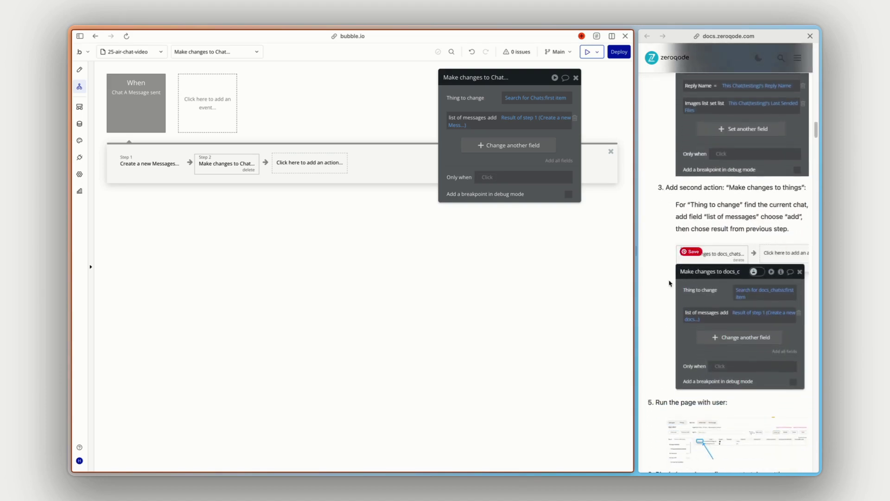
{"action": "left_click", "coordinate": [655, 286]}
{"action": "scroll", "coordinate": [655, 285], "scroll_direction": "down", "scroll_amount": 3}
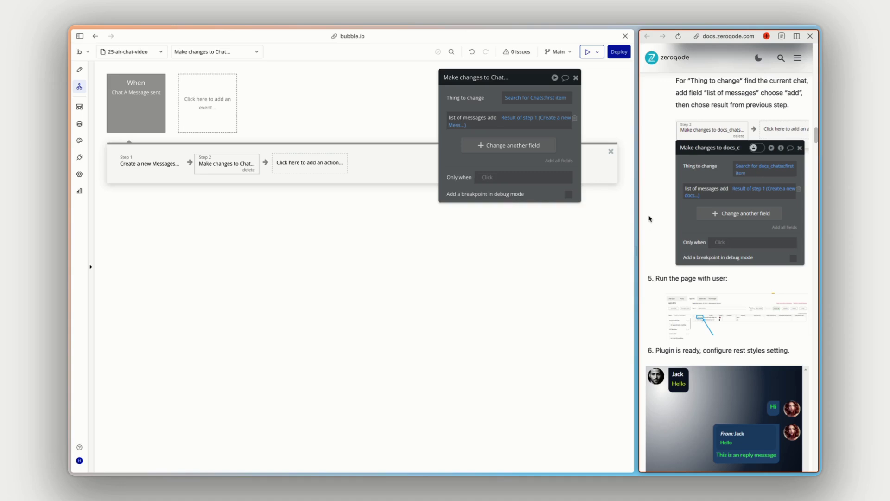
{"action": "left_click", "coordinate": [320, 236]}
{"action": "left_click", "coordinate": [82, 125]}
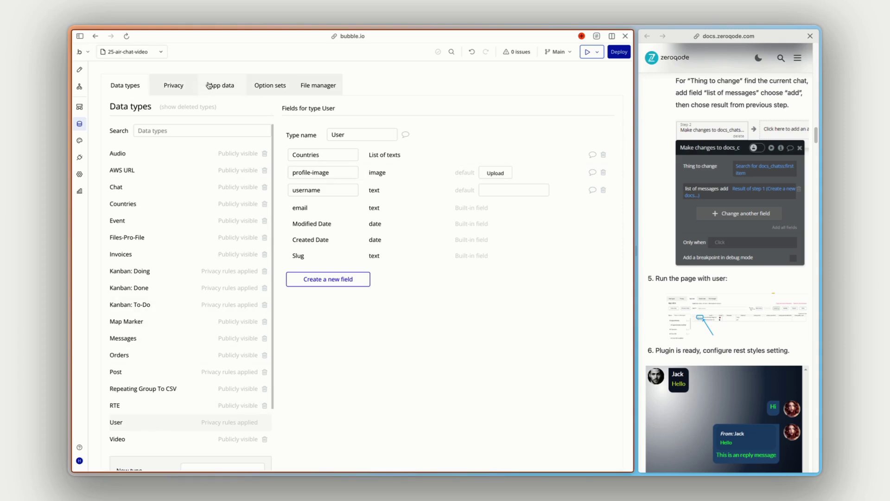
{"action": "left_click", "coordinate": [229, 86]}
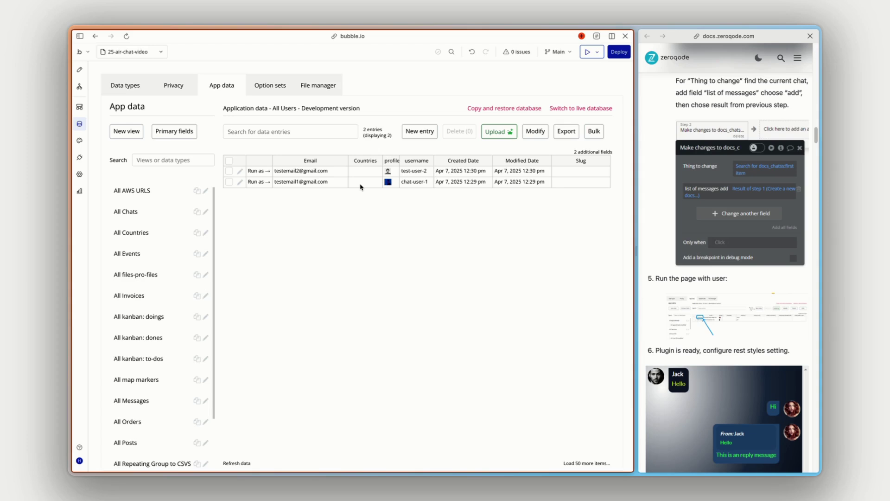
{"action": "left_click", "coordinate": [259, 182]}
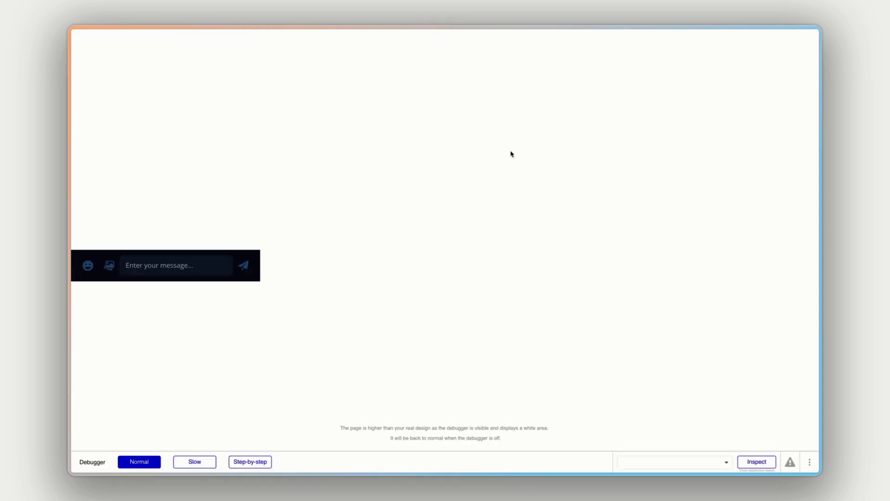
{"action": "left_click", "coordinate": [181, 267]}
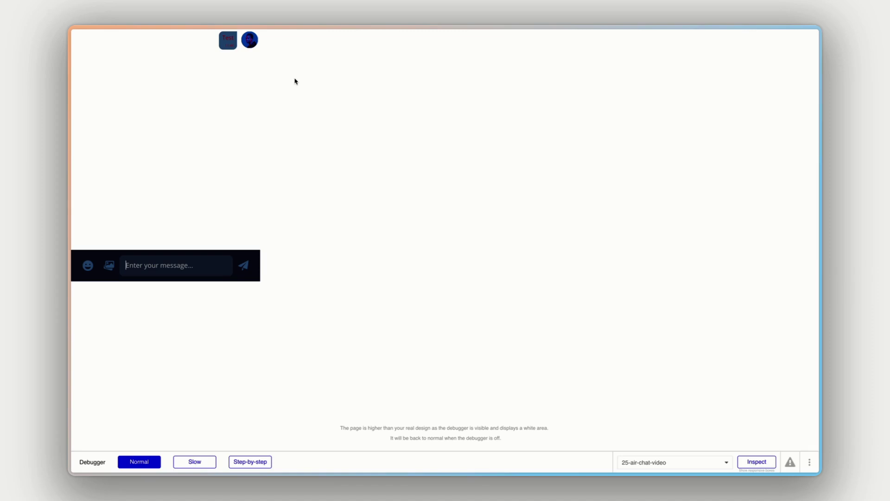
{"action": "key", "text": "ctrl+Tab"}
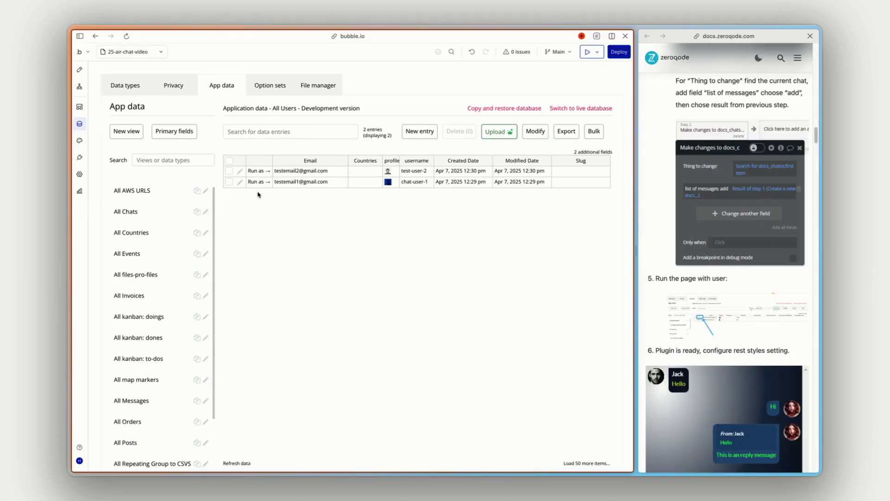
Review both actions of the Message sent workflow and inspect the All Chats entries in the app data
{"action": "left_click", "coordinate": [79, 87]}
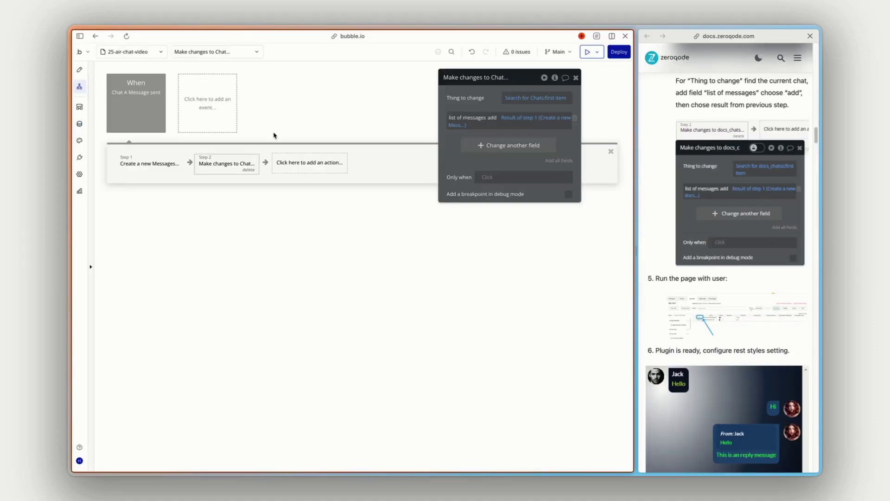
{"action": "left_click", "coordinate": [148, 166]}
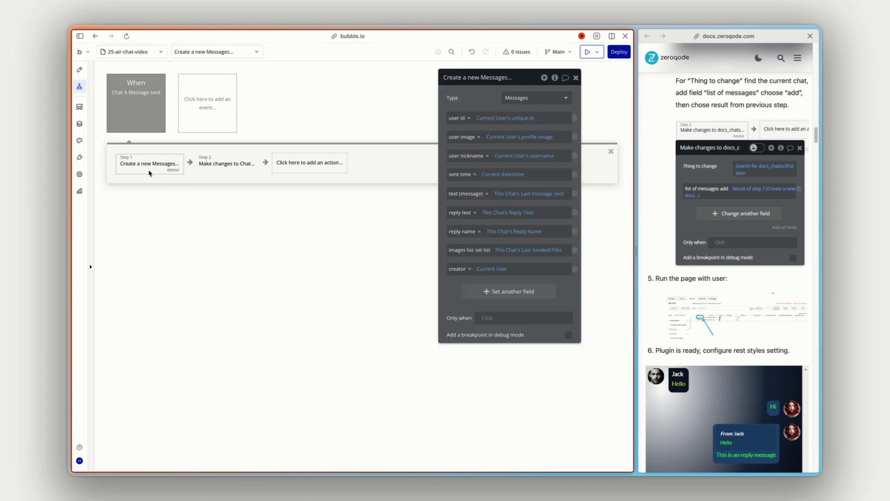
{"action": "left_click", "coordinate": [225, 164]}
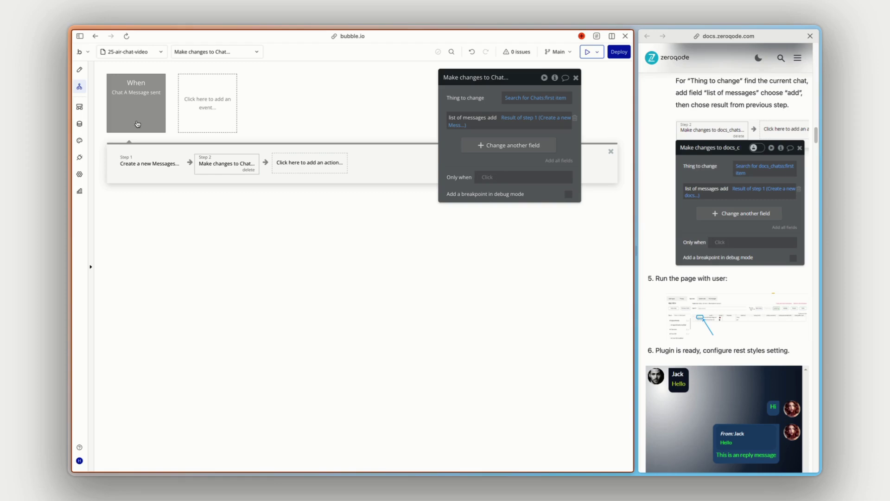
{"action": "left_click", "coordinate": [80, 123]}
{"action": "left_click", "coordinate": [156, 219]}
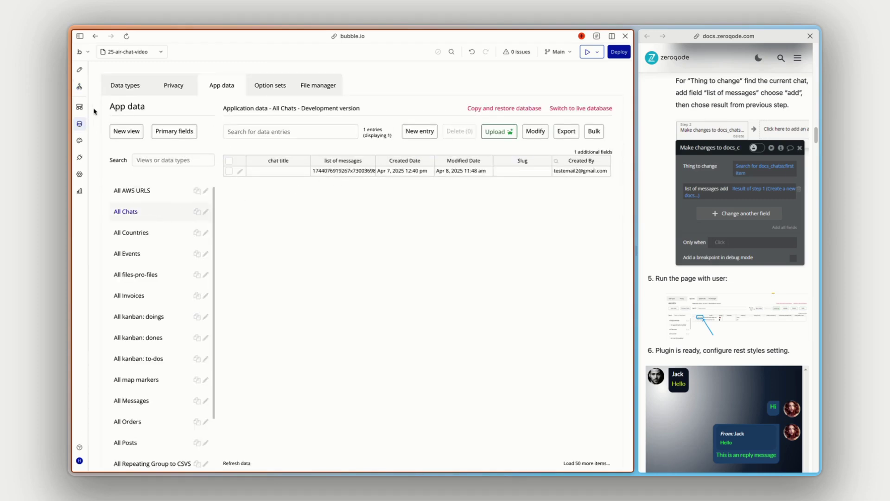
Preview the page and send the message "Hello!" in the chat
{"action": "left_click", "coordinate": [587, 52]}
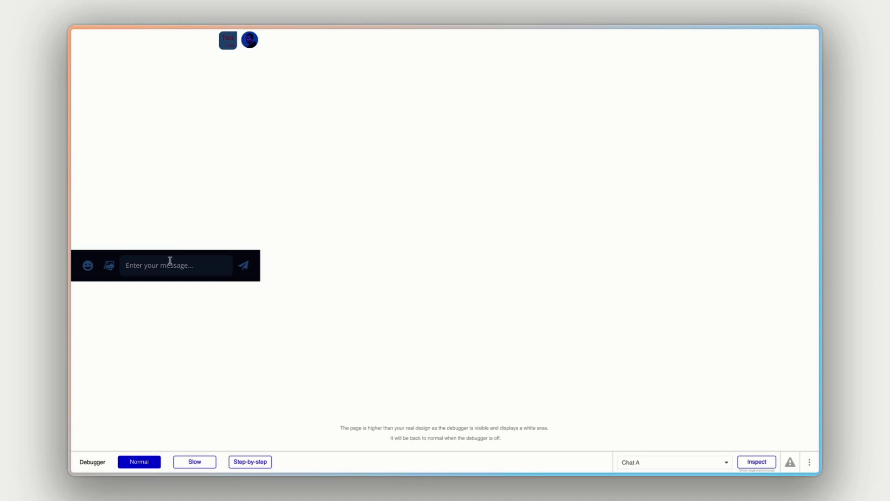
{"action": "type", "text": "hello"}
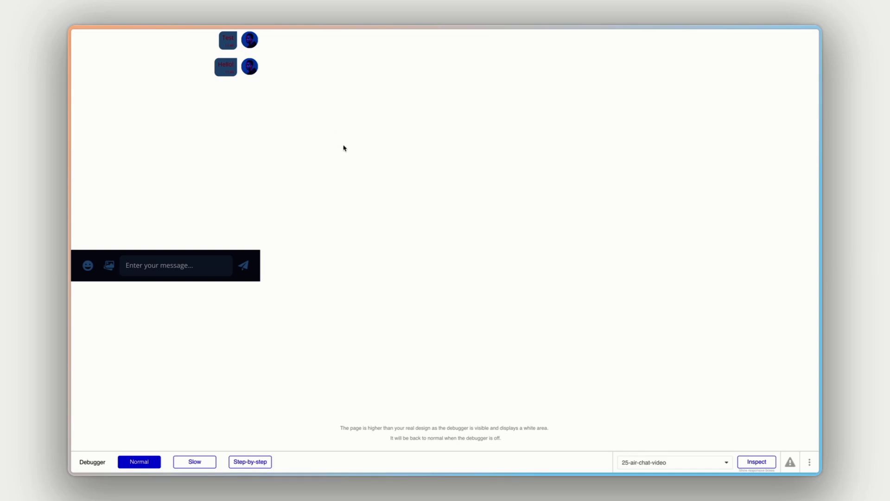
{"action": "key", "text": "ctrl+Tab"}
In the Chat A element's message style settings, set User Msg Bg Color to #DFDFDF
{"action": "left_click", "coordinate": [80, 70]}
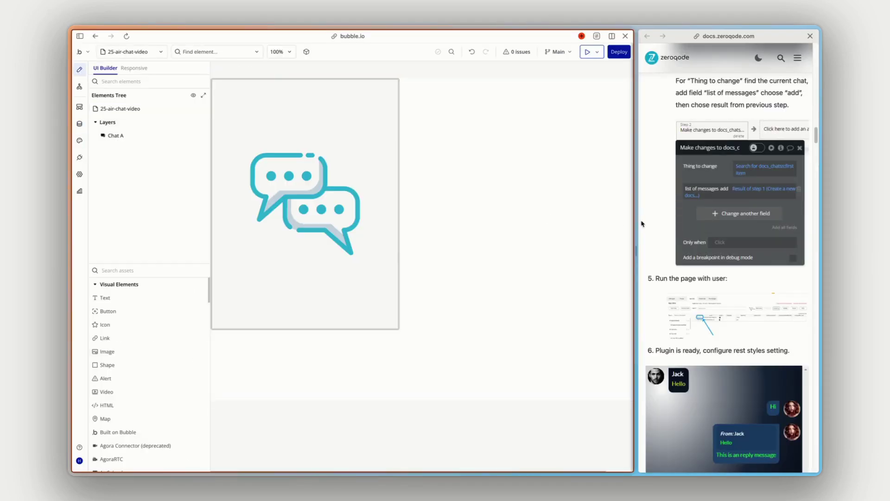
{"action": "double_click", "coordinate": [374, 192]}
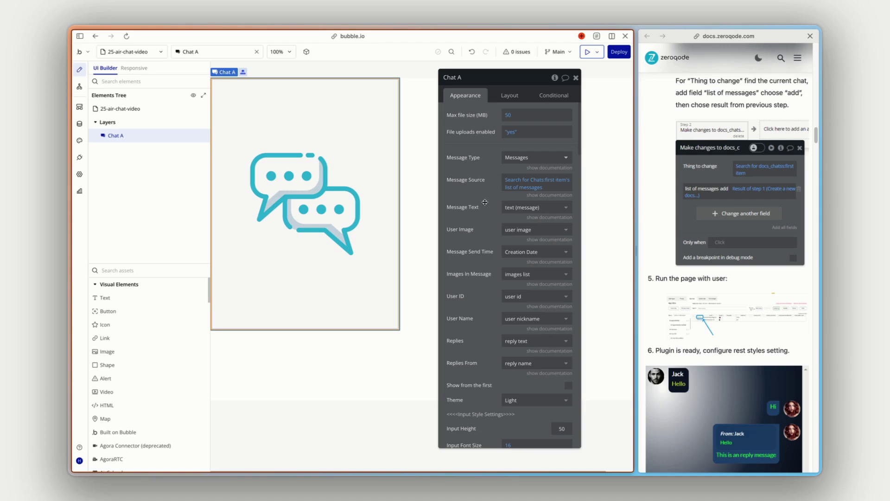
{"action": "scroll", "coordinate": [484, 213], "scroll_direction": "down", "scroll_amount": 20}
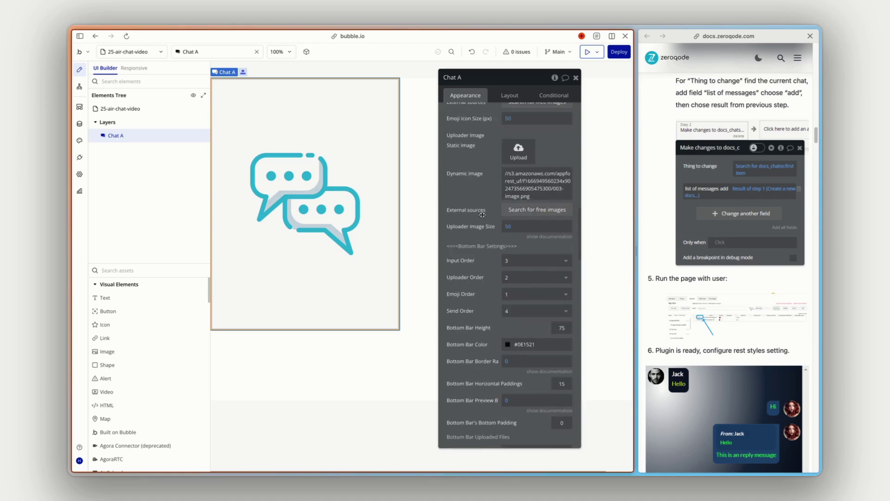
{"action": "scroll", "coordinate": [482, 214], "scroll_direction": "down", "scroll_amount": 8}
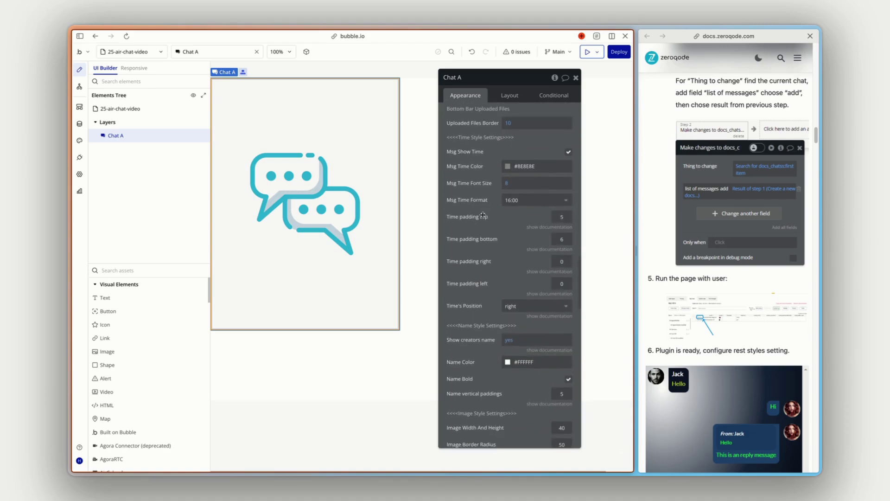
{"action": "scroll", "coordinate": [483, 215], "scroll_direction": "down", "scroll_amount": 6}
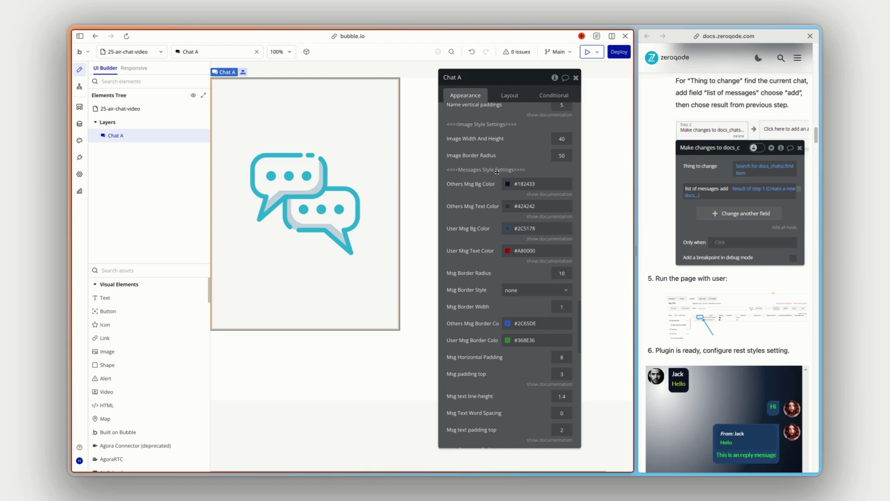
{"action": "scroll", "coordinate": [491, 196], "scroll_direction": "down", "scroll_amount": 1}
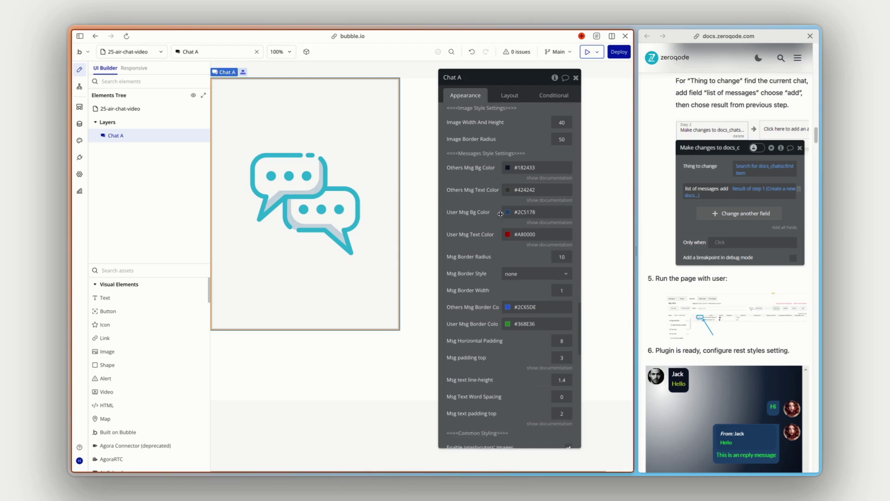
{"action": "left_click", "coordinate": [507, 212]}
{"action": "left_click_drag", "start_coordinate": [504, 225], "coordinate": [493, 263]}
{"action": "left_click", "coordinate": [494, 228]}
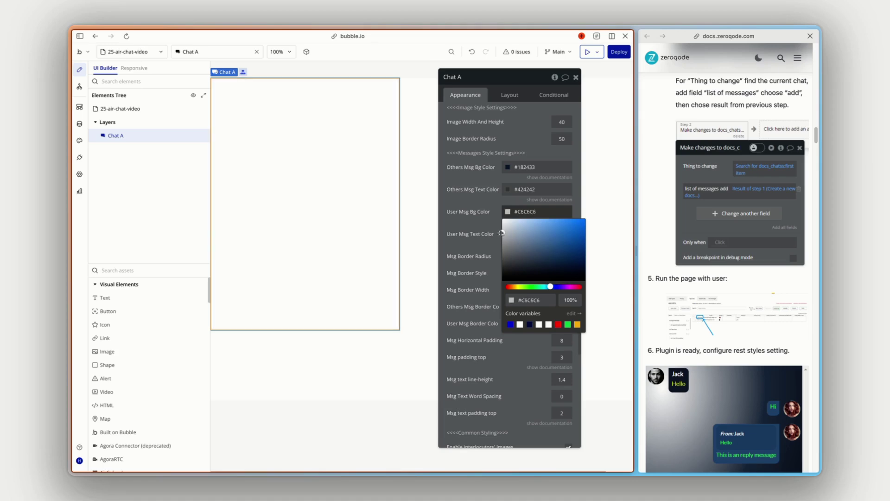
{"action": "left_click", "coordinate": [483, 221]}
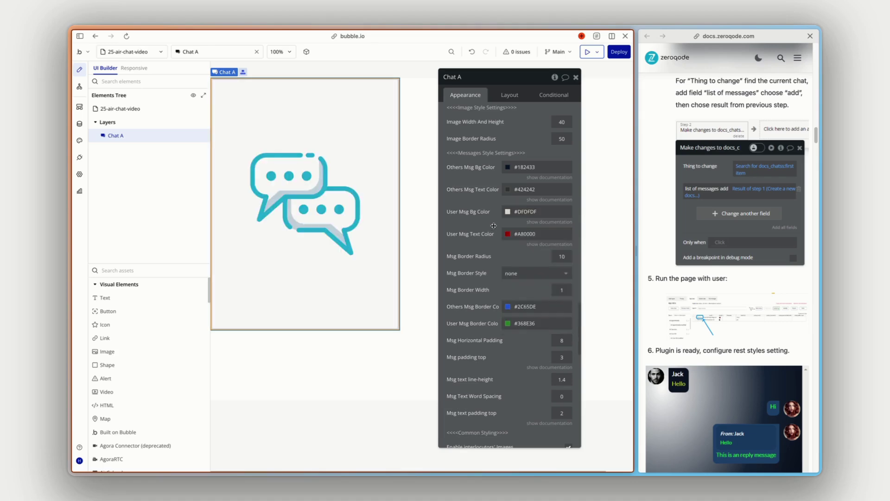
Set Chat A's User Msg Text Color to #1C1C1C and preview the page
{"action": "left_click", "coordinate": [510, 234]}
{"action": "left_click_drag", "start_coordinate": [508, 257], "coordinate": [503, 293]}
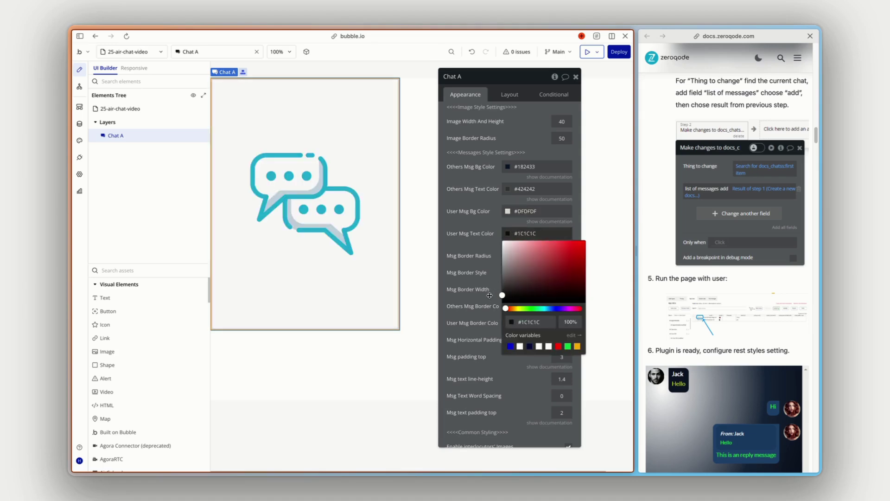
{"action": "left_click", "coordinate": [475, 249]}
{"action": "left_click", "coordinate": [586, 53]}
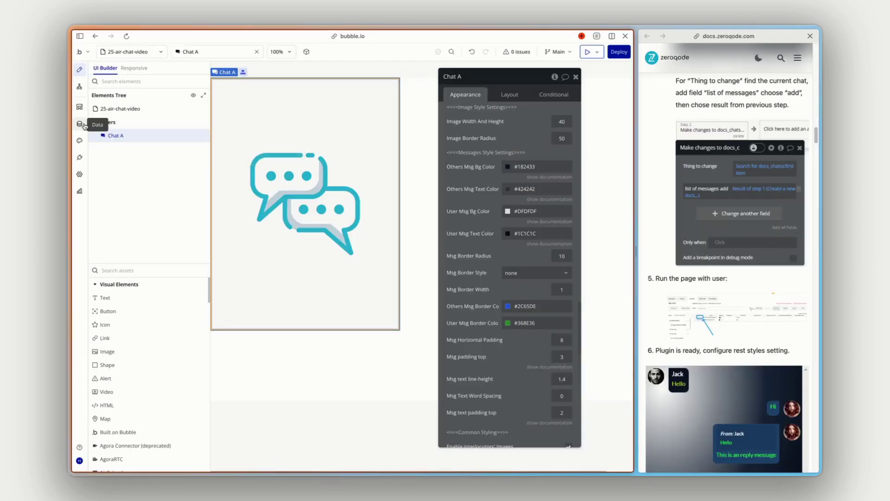
Run the page as the test-user-2 user from the All Users app data
{"action": "left_click", "coordinate": [79, 123]}
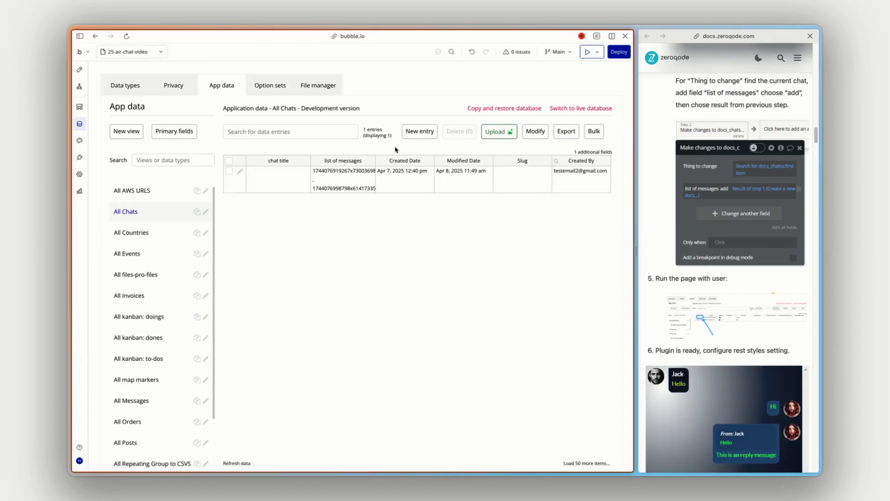
{"action": "scroll", "coordinate": [161, 392], "scroll_direction": "down", "scroll_amount": 1}
{"action": "scroll", "coordinate": [160, 392], "scroll_direction": "down", "scroll_amount": 1}
{"action": "left_click", "coordinate": [144, 433]}
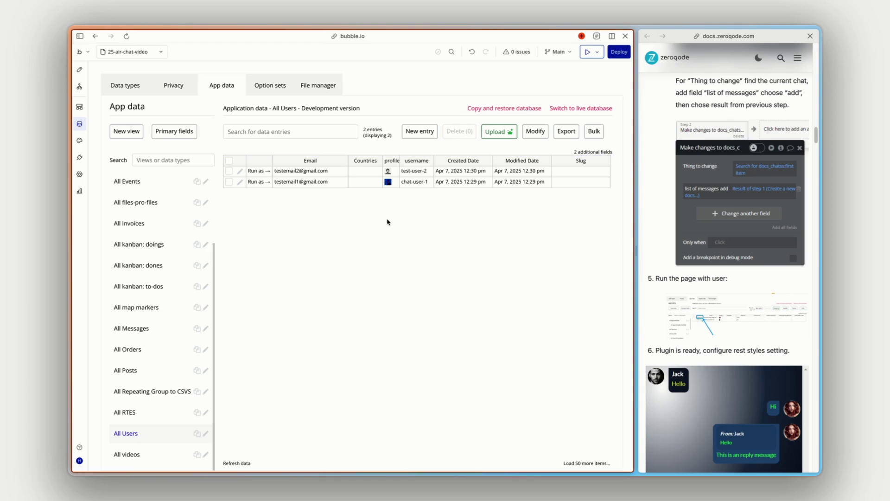
{"action": "left_click", "coordinate": [258, 171]}
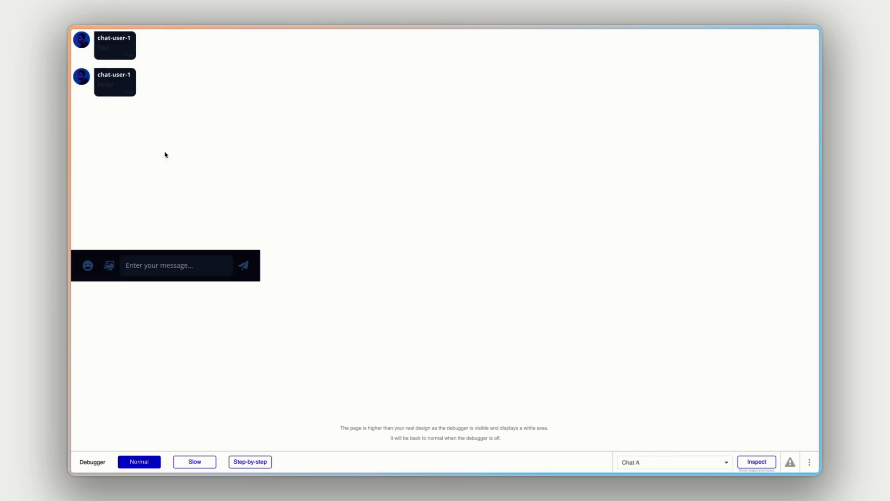
Send the message "This is a reply" in the chat as the second user and close the preview
{"action": "left_click", "coordinate": [171, 262]}
{"action": "type", "text": "This is"}
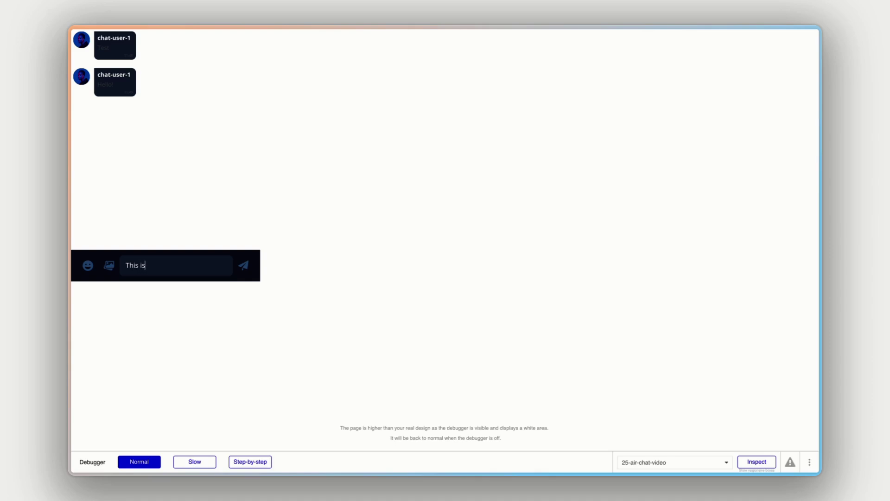
{"action": "type", "text": " a reply"}
{"action": "key", "text": "Return"}
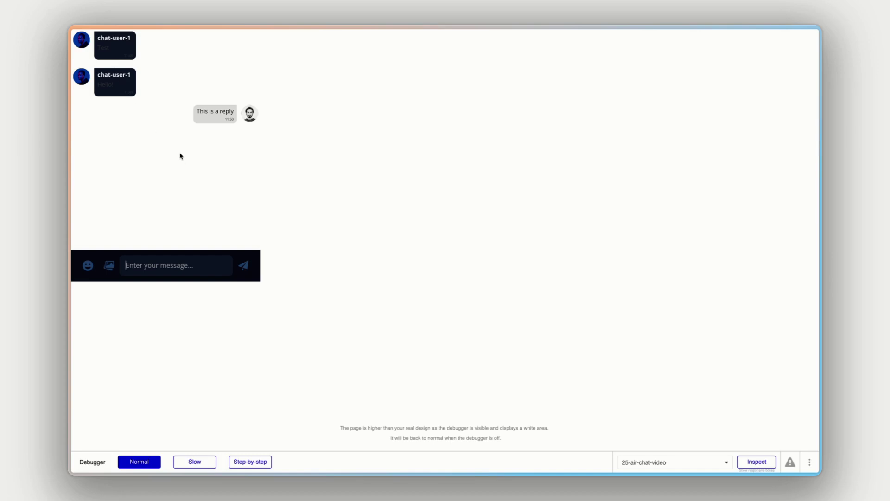
{"action": "key", "text": "super+w"}
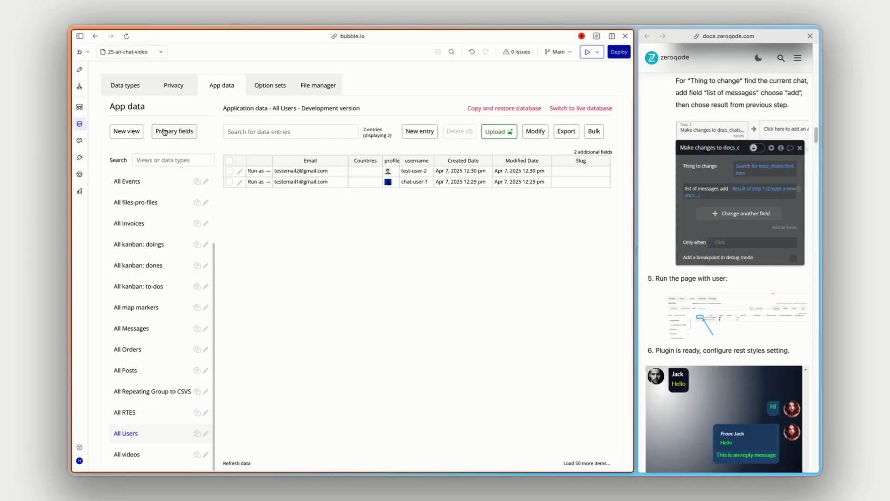
Look through the Chat A element's appearance settings, from the input and bottom bar options to the message style settings
{"action": "left_click", "coordinate": [79, 70]}
{"action": "scroll", "coordinate": [469, 260], "scroll_direction": "down", "scroll_amount": 15}
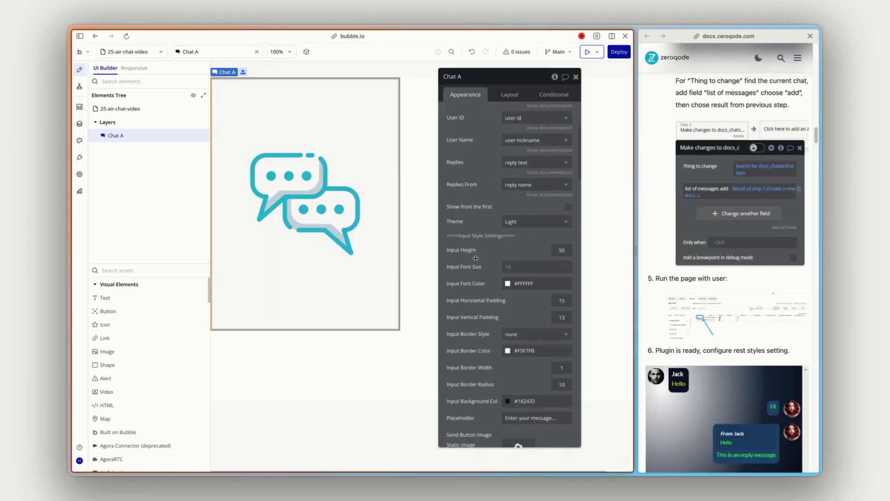
{"action": "scroll", "coordinate": [469, 259], "scroll_direction": "down", "scroll_amount": 20}
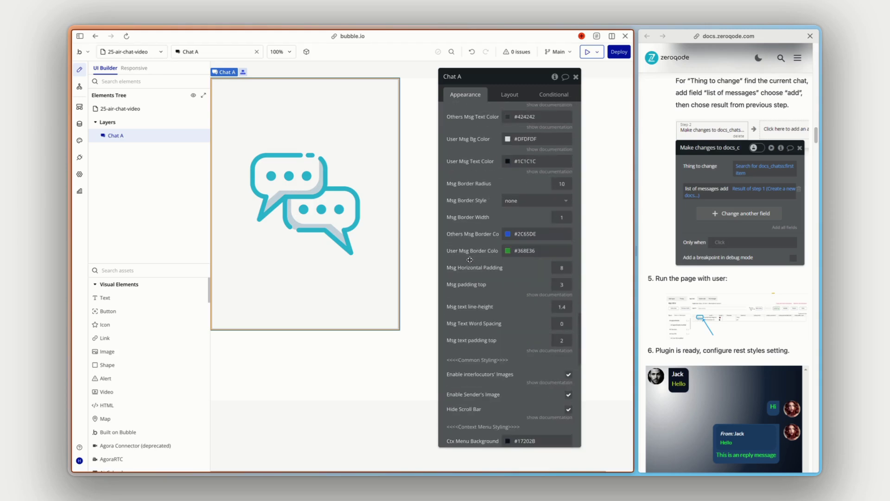
{"action": "scroll", "coordinate": [471, 261], "scroll_direction": "up", "scroll_amount": 20}
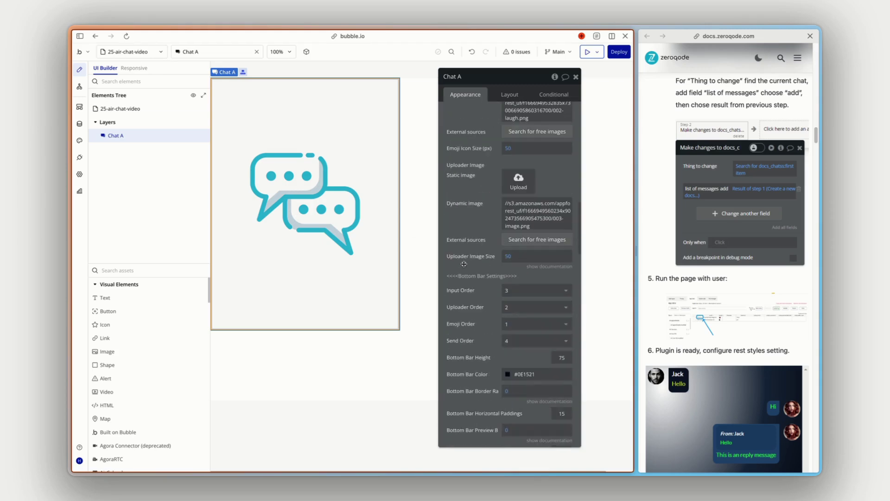
{"action": "scroll", "coordinate": [497, 240], "scroll_direction": "down", "scroll_amount": 15}
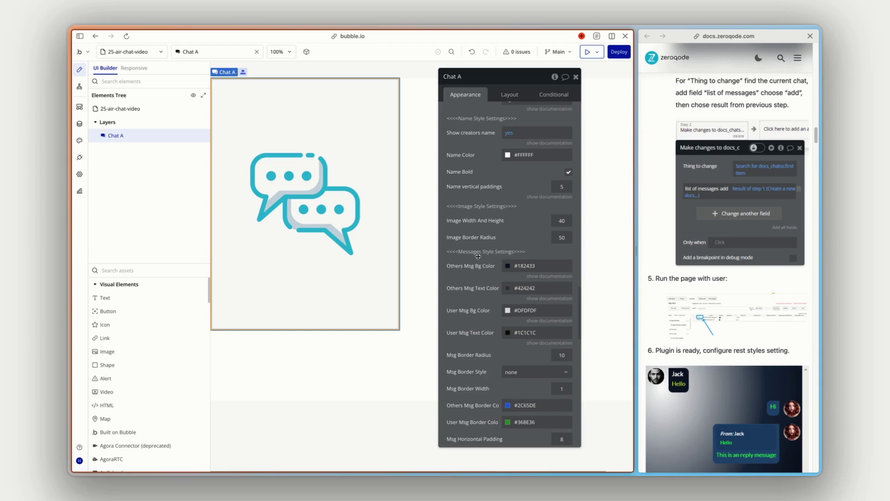
{"action": "scroll", "coordinate": [477, 259], "scroll_direction": "down", "scroll_amount": 2}
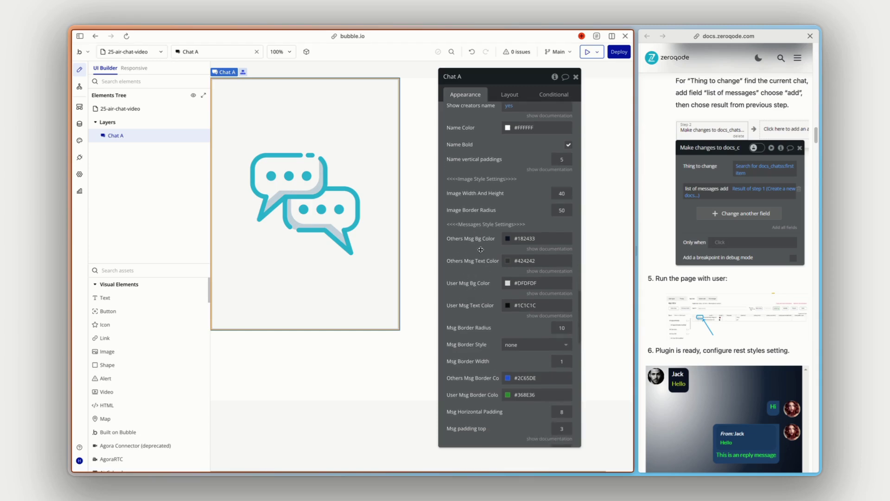
Set Chat A's Others Msg Bg Color to #DFDFDF, matching the User Msg Bg Color, and its Others Msg Text Color to #1C1C1C
{"action": "double_click", "coordinate": [526, 283]}
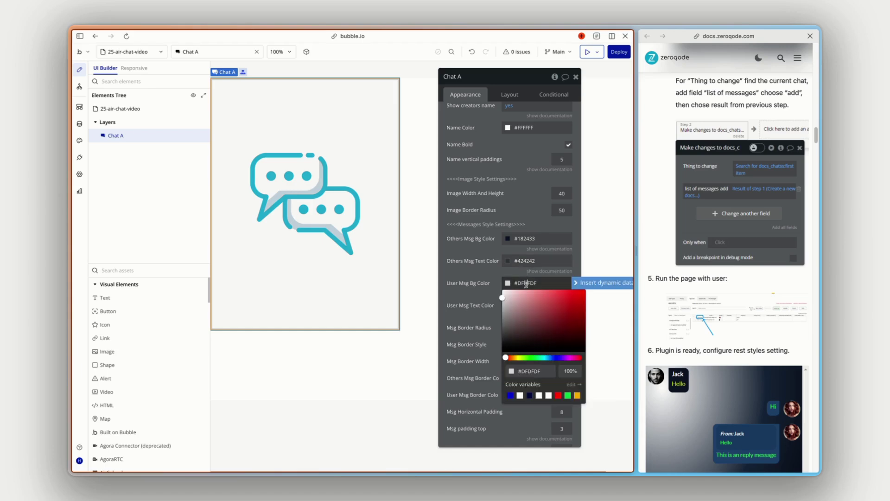
{"action": "key", "text": "ctrl+c"}
{"action": "double_click", "coordinate": [524, 238]}
{"action": "key", "text": "ctrl+v"}
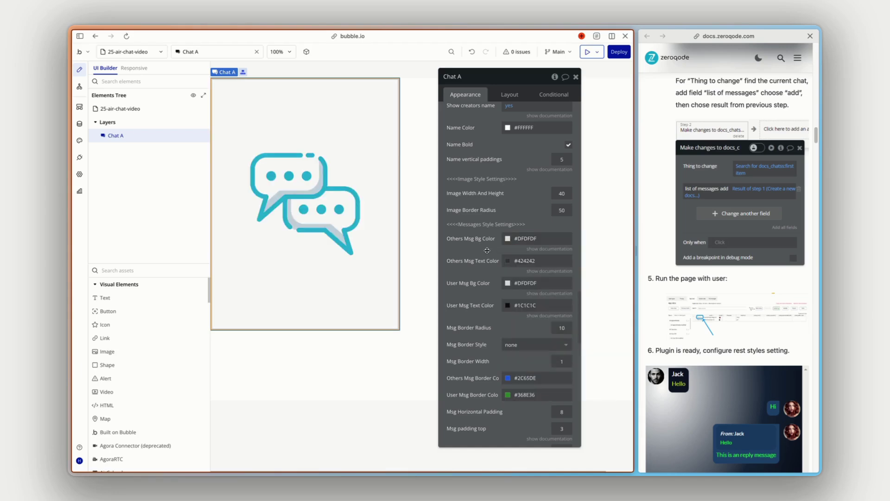
{"action": "left_click", "coordinate": [522, 262]}
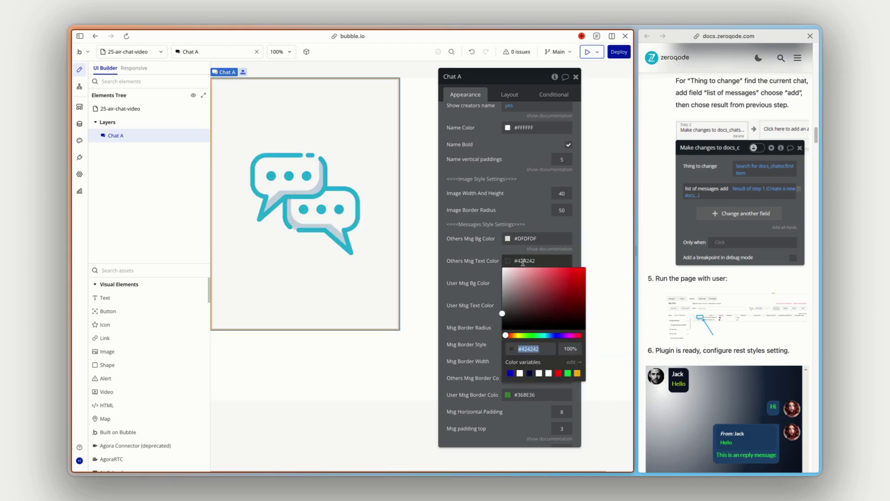
{"action": "double_click", "coordinate": [532, 348]}
{"action": "type", "text": "1C1C1C"}
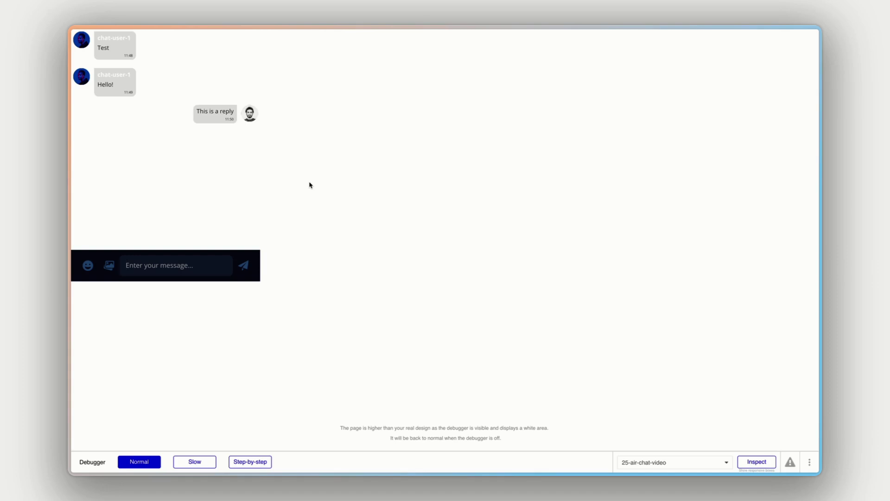
Reply to the "Hello!" message in the chat preview with "This is an actual reply"
{"action": "left_click", "coordinate": [119, 84]}
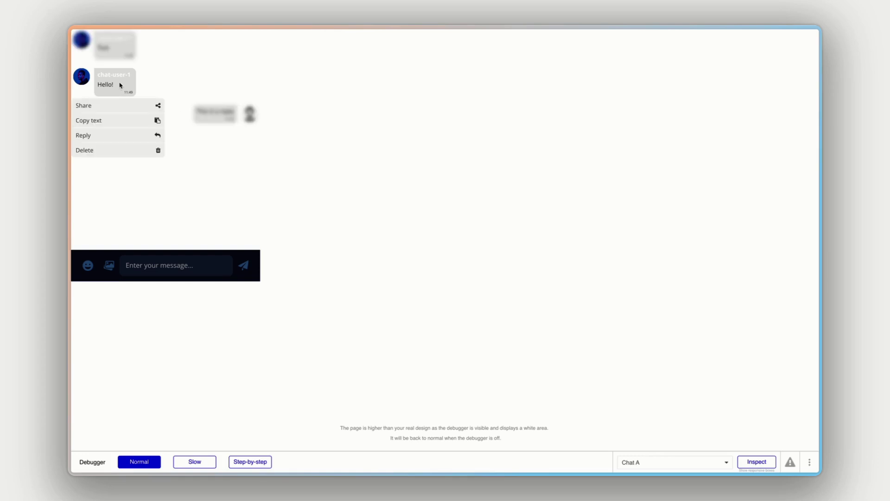
{"action": "left_click", "coordinate": [104, 136]}
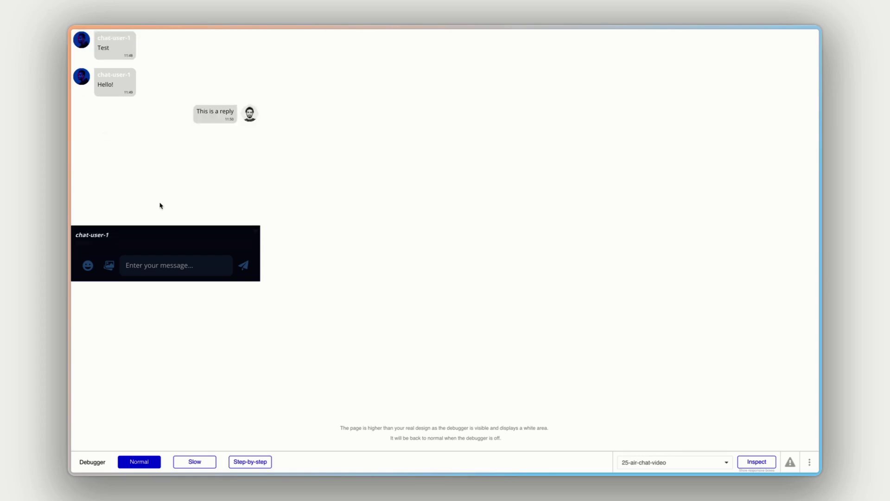
{"action": "left_click", "coordinate": [142, 265]}
{"action": "type", "text": "This is an actual rep"}
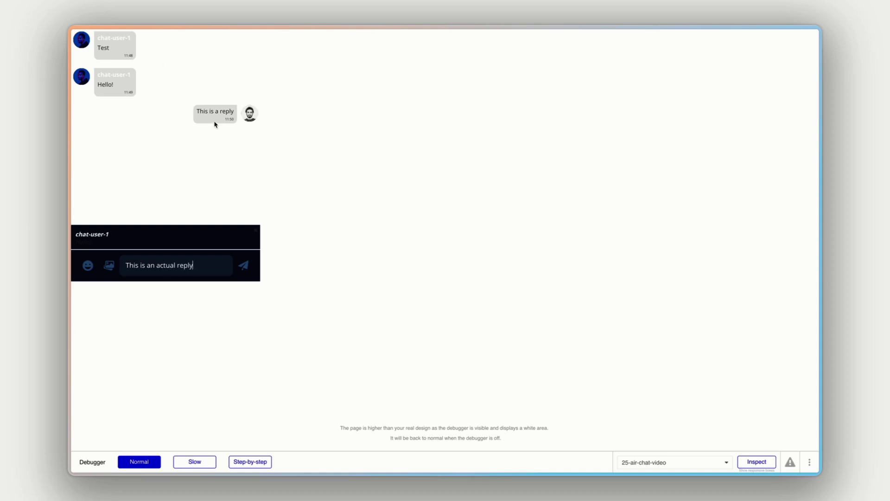
{"action": "type", "text": "ly"}
{"action": "key", "text": "Return"}
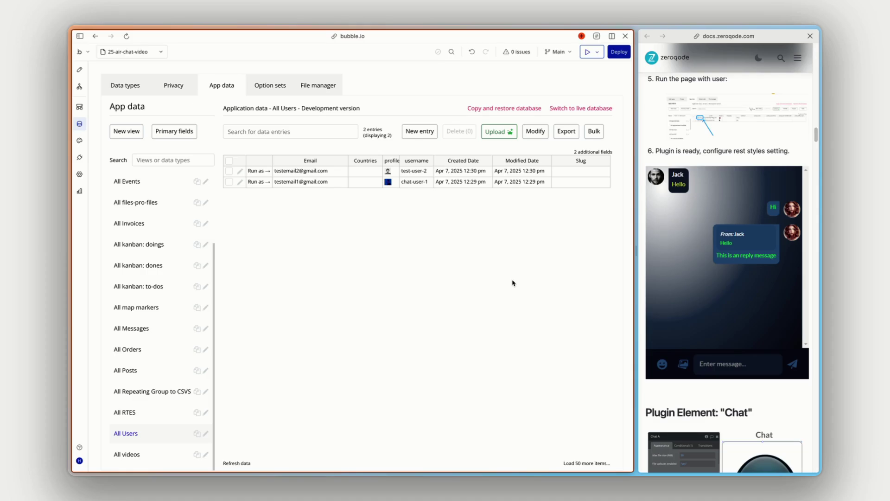
Open the newest entry in the All Messages app data and inspect its reply text and message text fields
{"action": "left_click", "coordinate": [130, 330]}
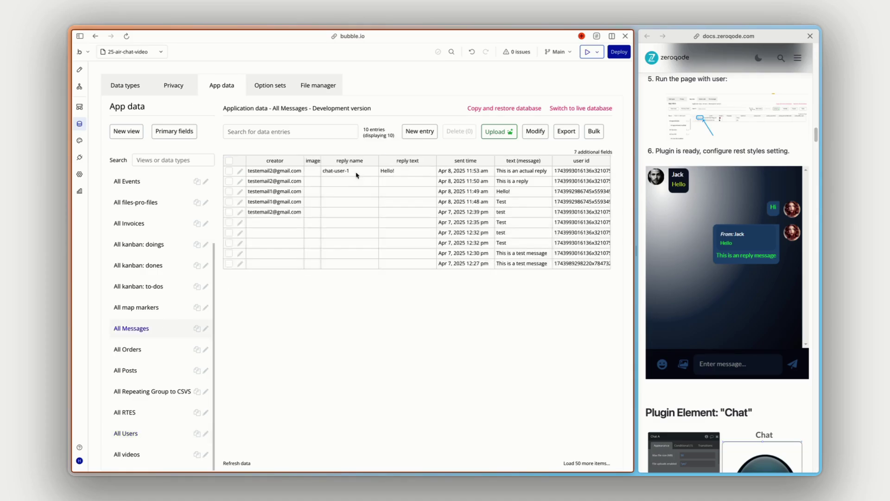
{"action": "left_click", "coordinate": [240, 171]}
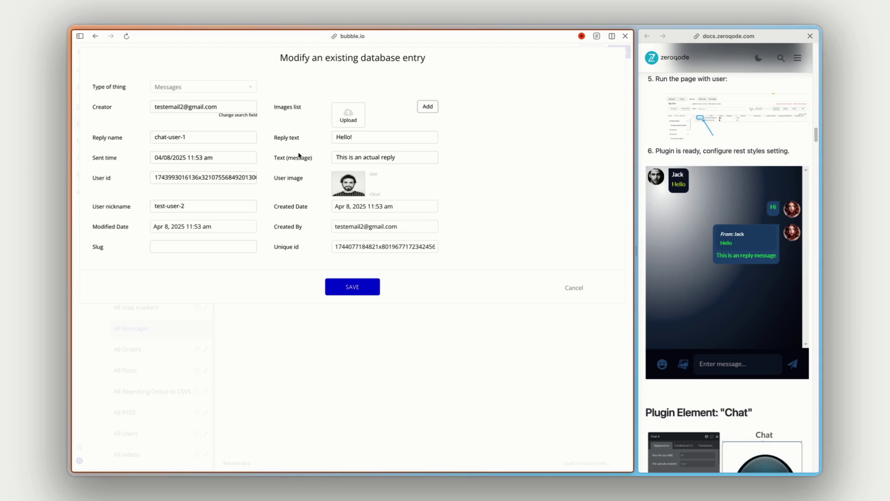
{"action": "double_click", "coordinate": [349, 135]}
{"action": "triple_click", "coordinate": [403, 157]}
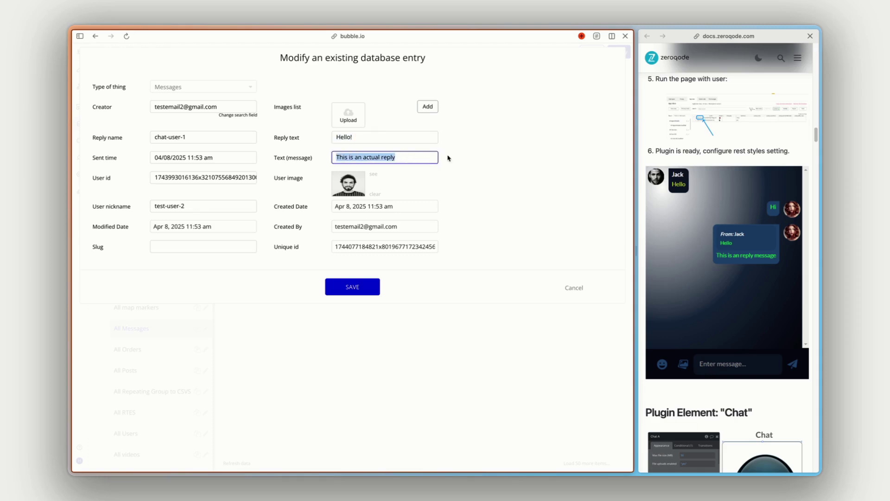
{"action": "left_click", "coordinate": [480, 159]}
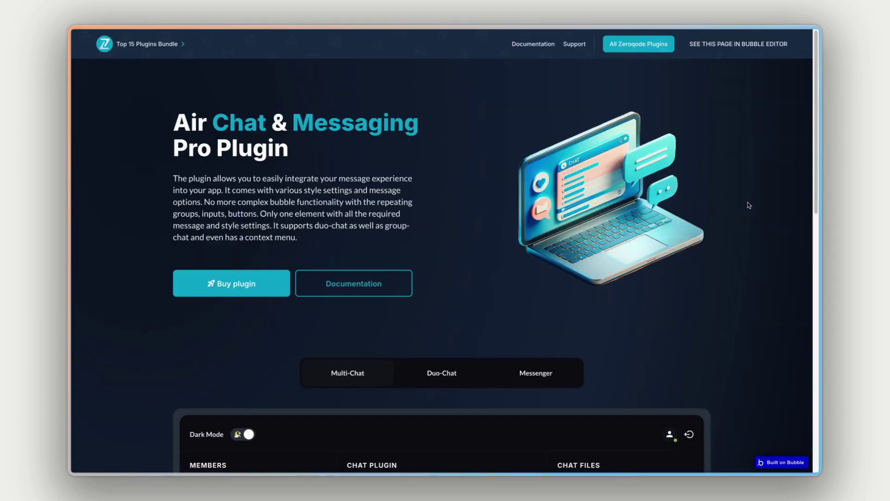
Explore the plugin demo page's Multi-Chat example, trying the Dark Mode switch and viewing the user editing dialog
{"action": "scroll", "coordinate": [739, 218], "scroll_direction": "down", "scroll_amount": 8}
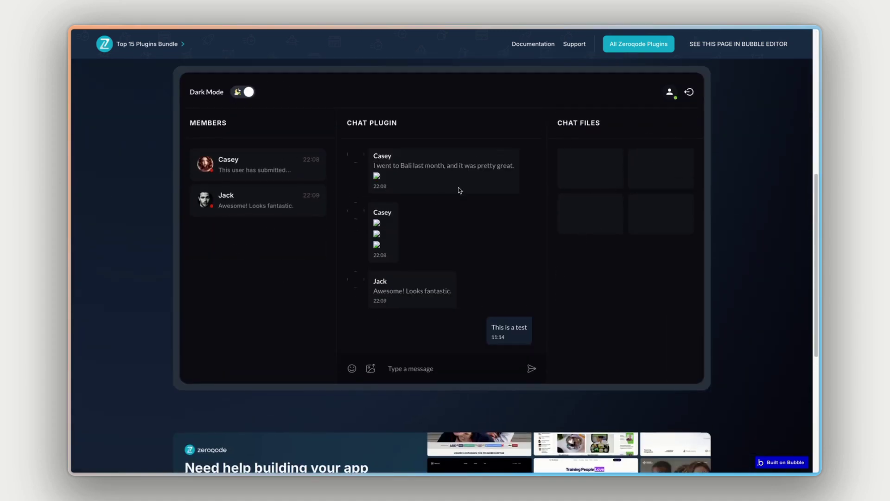
{"action": "left_click", "coordinate": [237, 93]}
{"action": "left_click", "coordinate": [239, 95]}
{"action": "left_click", "coordinate": [669, 92]}
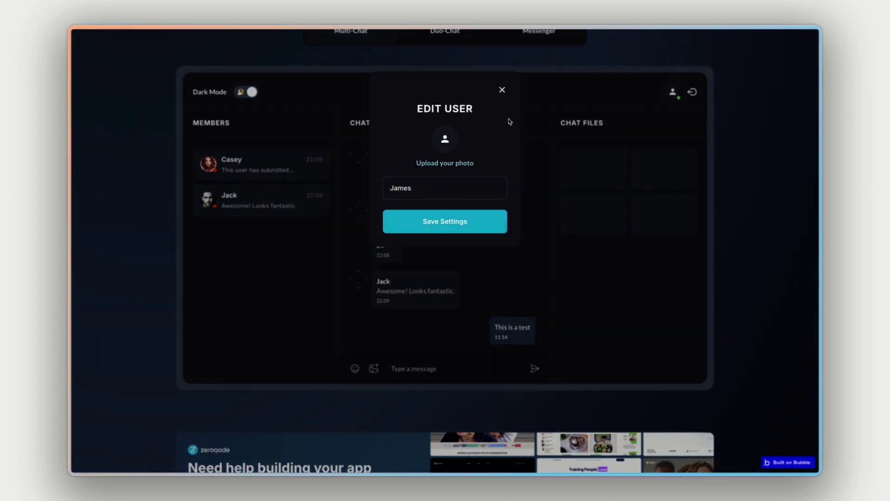
{"action": "left_click", "coordinate": [502, 91]}
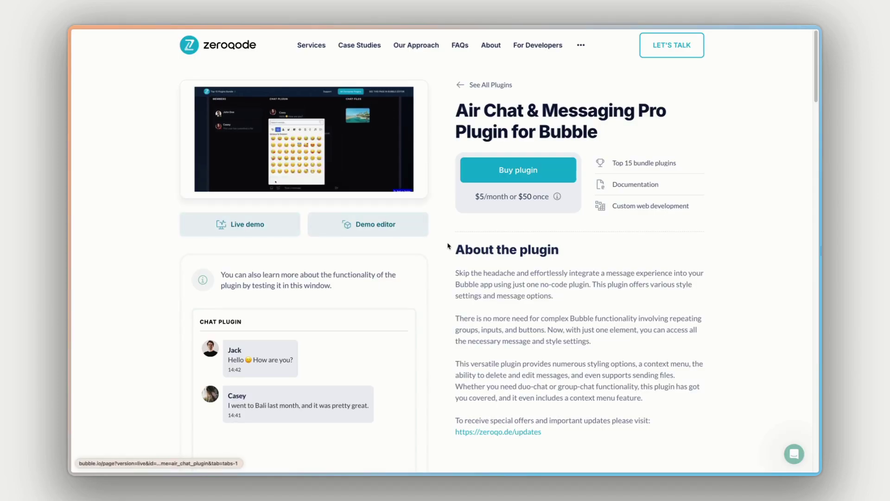
Look over the embedded chat test window on Zeroqode's Air Chat & Messaging Pro plugin page
{"action": "scroll", "coordinate": [447, 246], "scroll_direction": "down", "scroll_amount": 3}
{"action": "scroll", "coordinate": [447, 246], "scroll_direction": "down", "scroll_amount": 2}
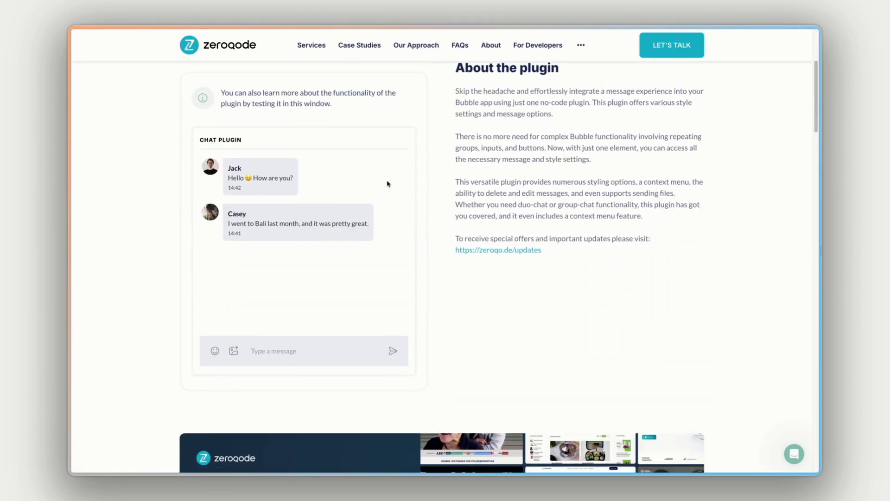
{"action": "left_click", "coordinate": [290, 346]}
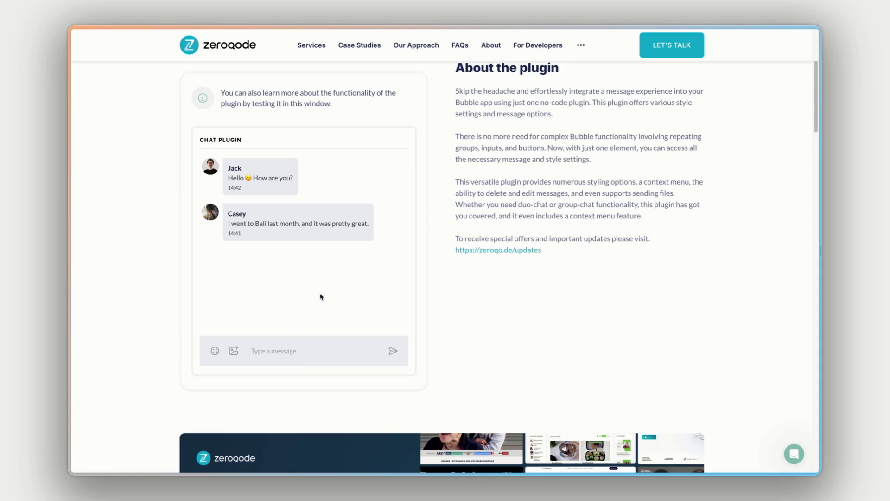